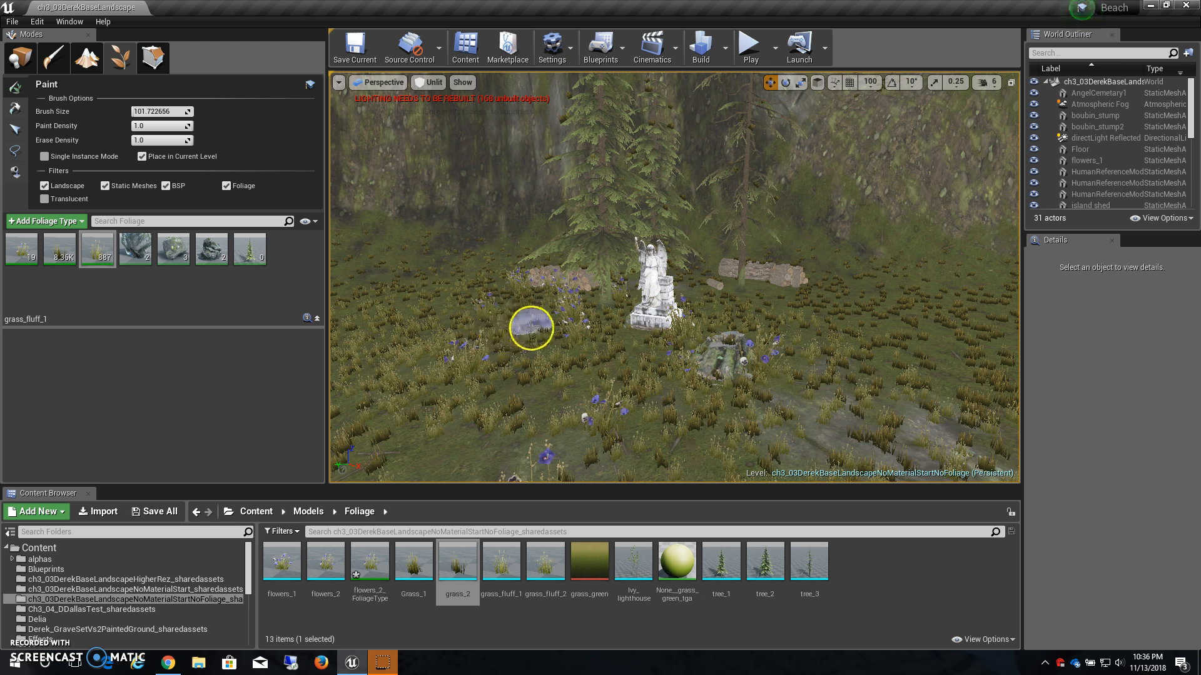
Step: Enlarge the foliage paint brush to about 1251 and sweep it over the ground around the angel statue
key("bracketright")
key("bracketright")
key("bracketright")
key("bracketright")
key("bracketright")
key("bracketright")
key("bracketright")
key("bracketright")
key("bracketright")
key("bracketright")
key("bracketright")
key("bracketright")
key("bracketright")
key("bracketright")
key("bracketright")
key("bracketright")
key("bracketright")
key("bracketright")
key("bracketright")
key("bracketright")
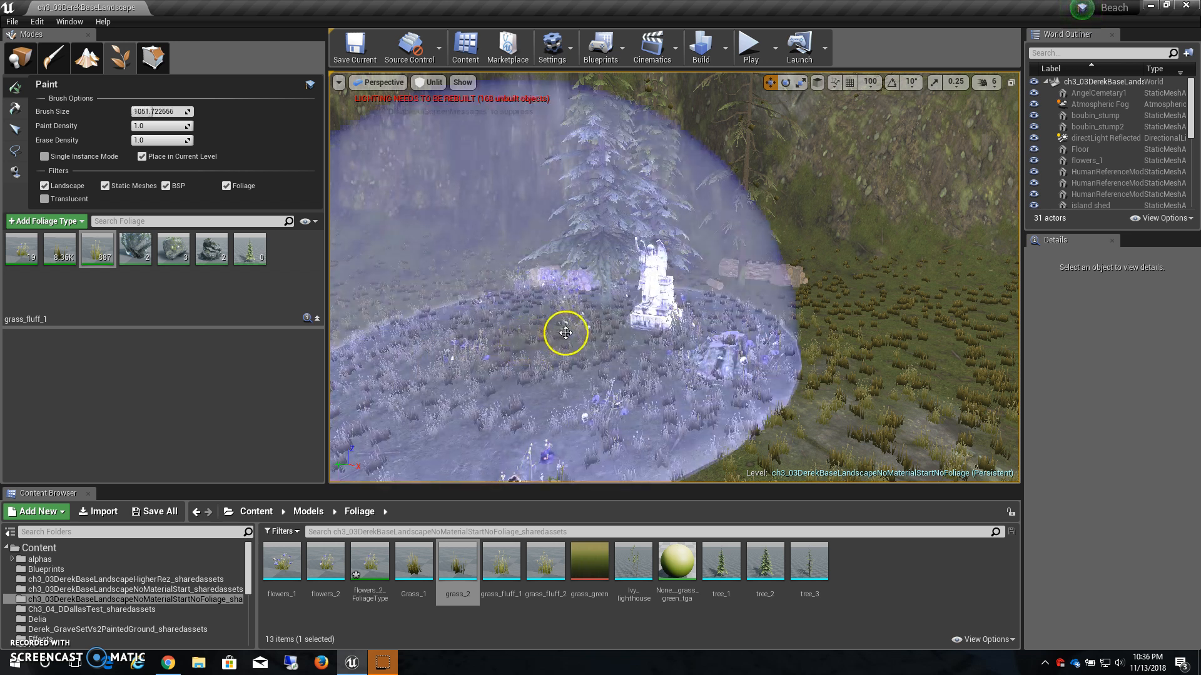
key("bracketright")
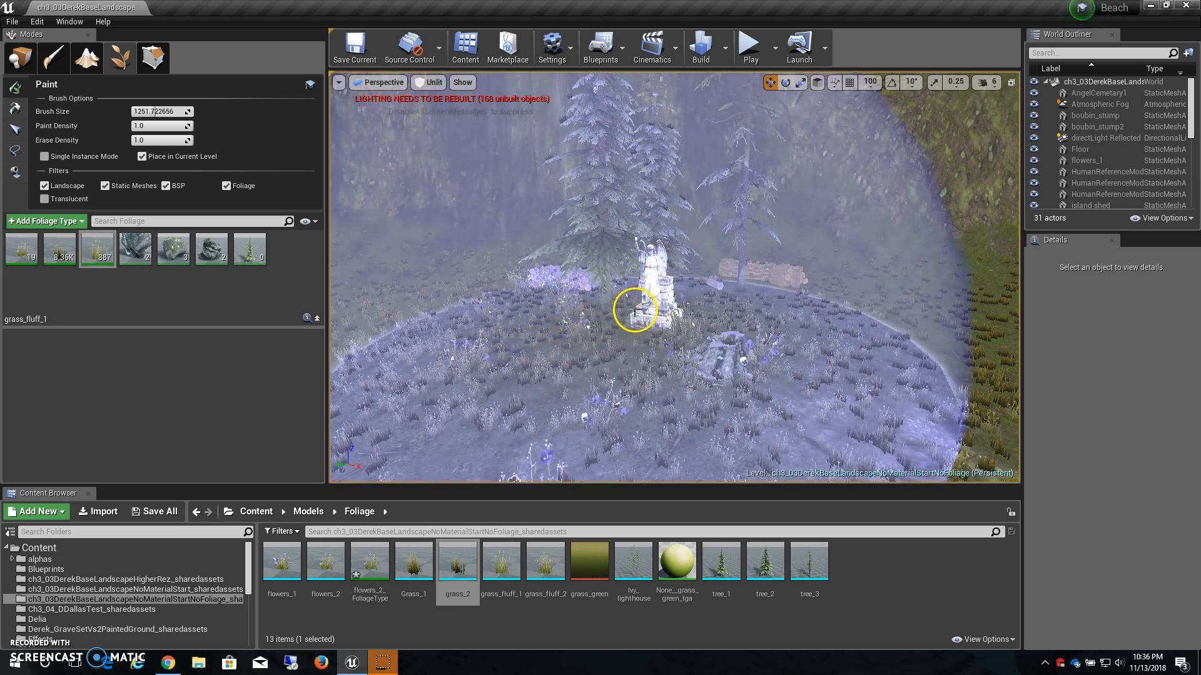
left_click(596, 322)
mouse_move(596, 323)
left_mouse_down()
mouse_move(542, 313)
mouse_move(539, 276)
left_mouse_up()
mouse_move(617, 205)
left_mouse_down()
mouse_move(651, 123)
mouse_move(622, 349)
mouse_move(188, 174)
left_mouse_up()
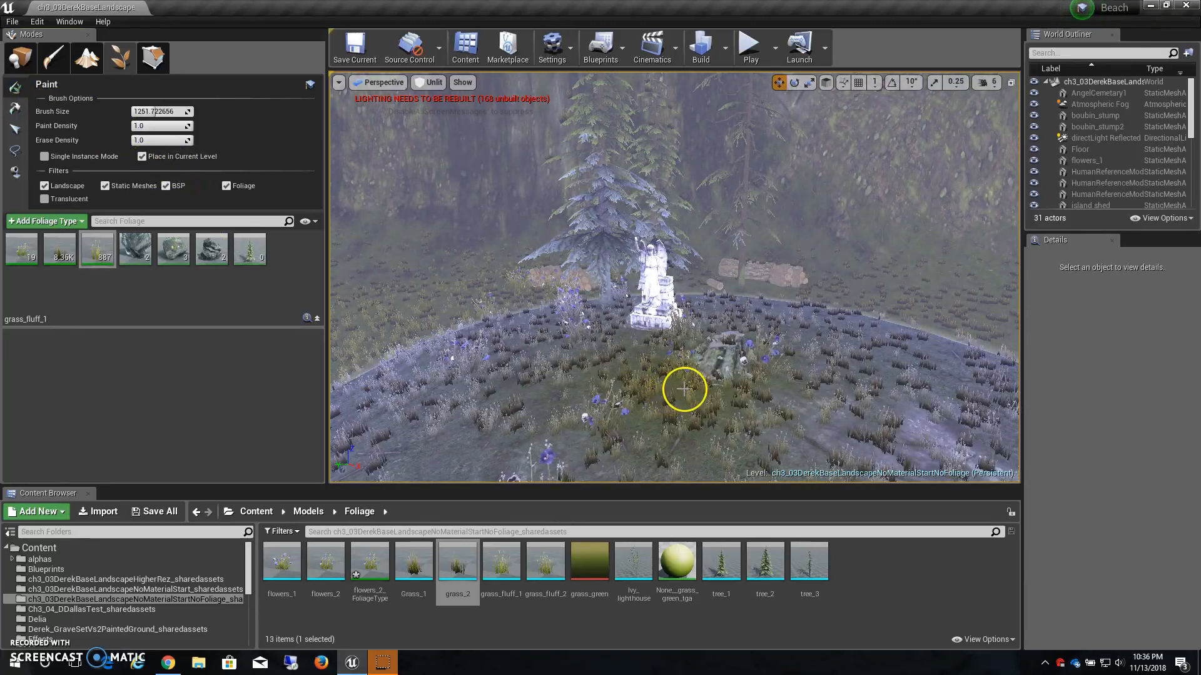
Step: Reduce the foliage paint brush size to about 101
key("bracketleft")
key("bracketleft")
key("bracketleft")
key("bracketleft")
key("bracketleft")
key("bracketleft")
key("bracketleft")
key("bracketleft")
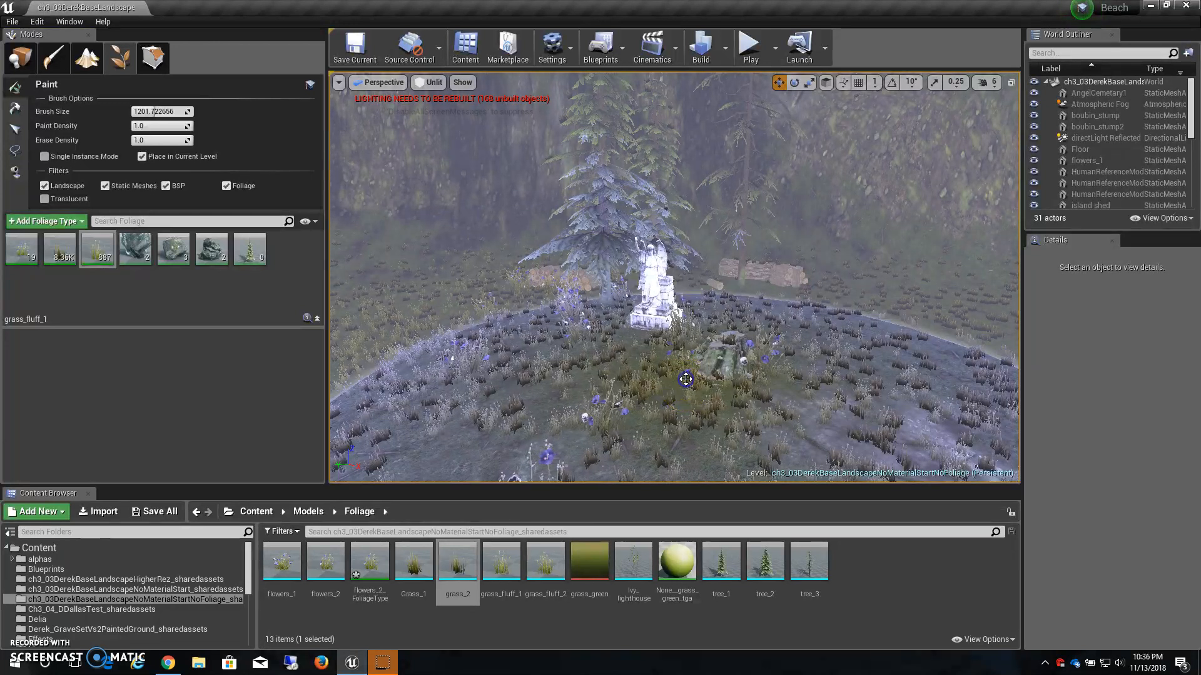
key("bracketleft")
key("bracketleft")
key("bracketleft")
key("bracketleft")
key("bracketleft")
key("bracketleft")
key("bracketleft")
key("bracketleft")
key("bracketleft")
key("bracketleft")
key("bracketleft")
key("bracketleft")
key("bracketleft")
key("bracketleft")
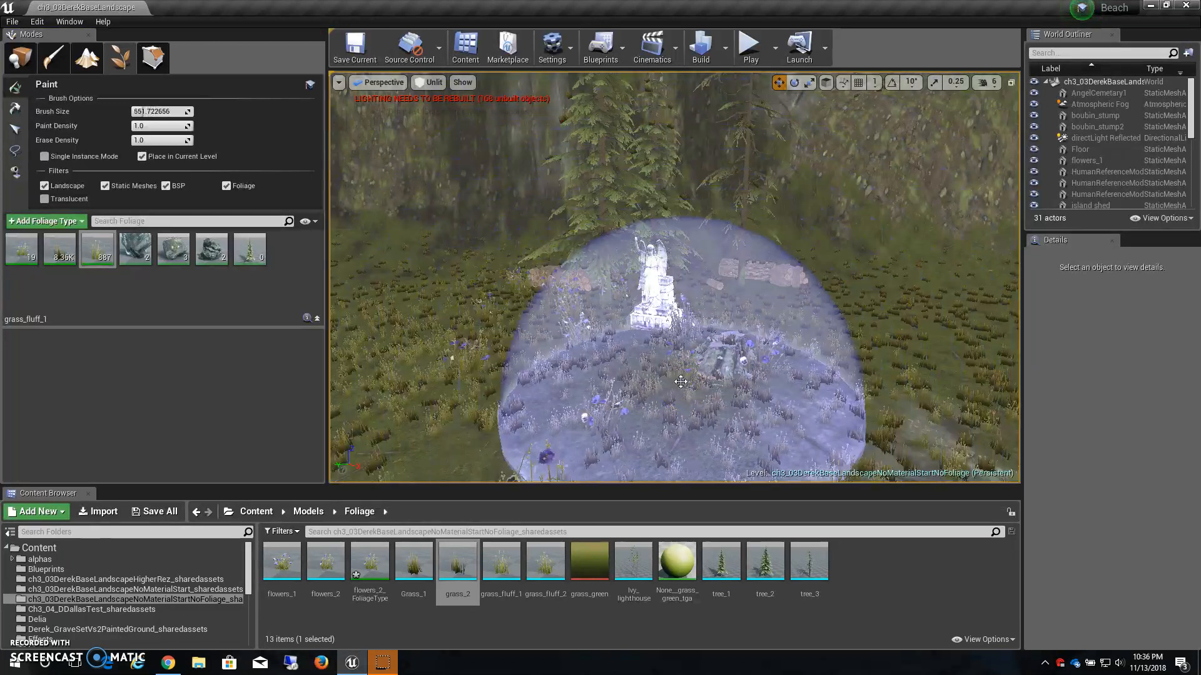
key("bracketleft")
key("bracketleft")
key("bracketleft")
Step: Pick a single grass clump floating beside the tree's branches with the foliage Select tool and delete it
scroll(651, 325, "up", 7)
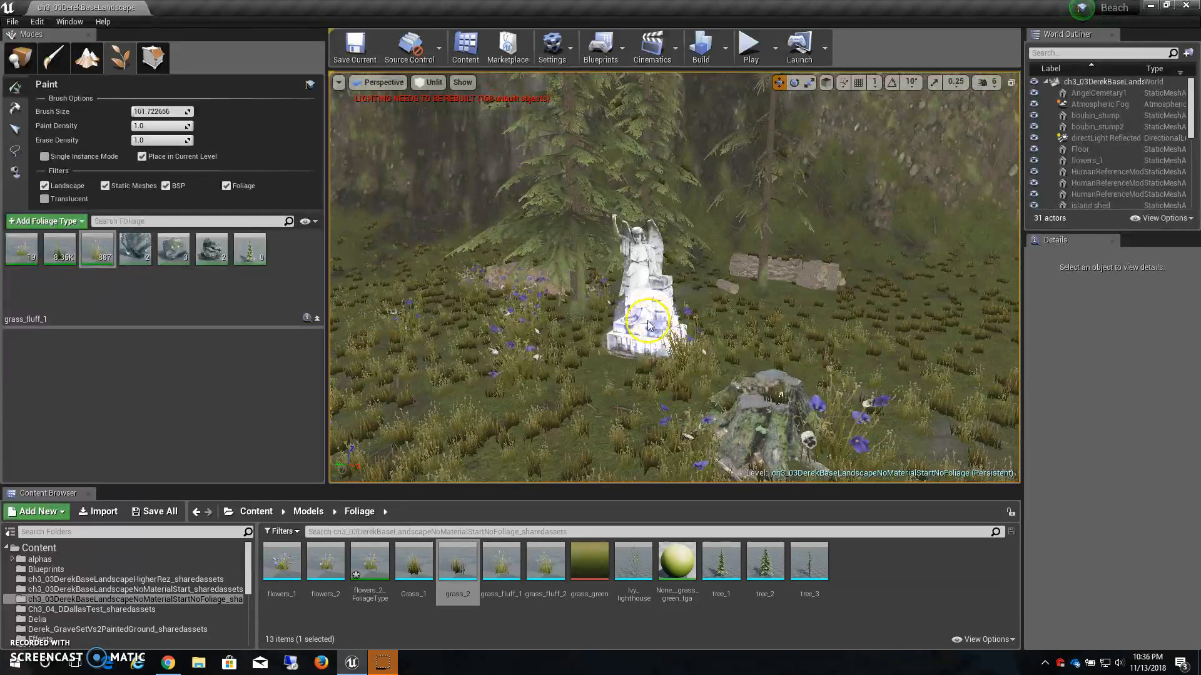
scroll(673, 140, "up", 10)
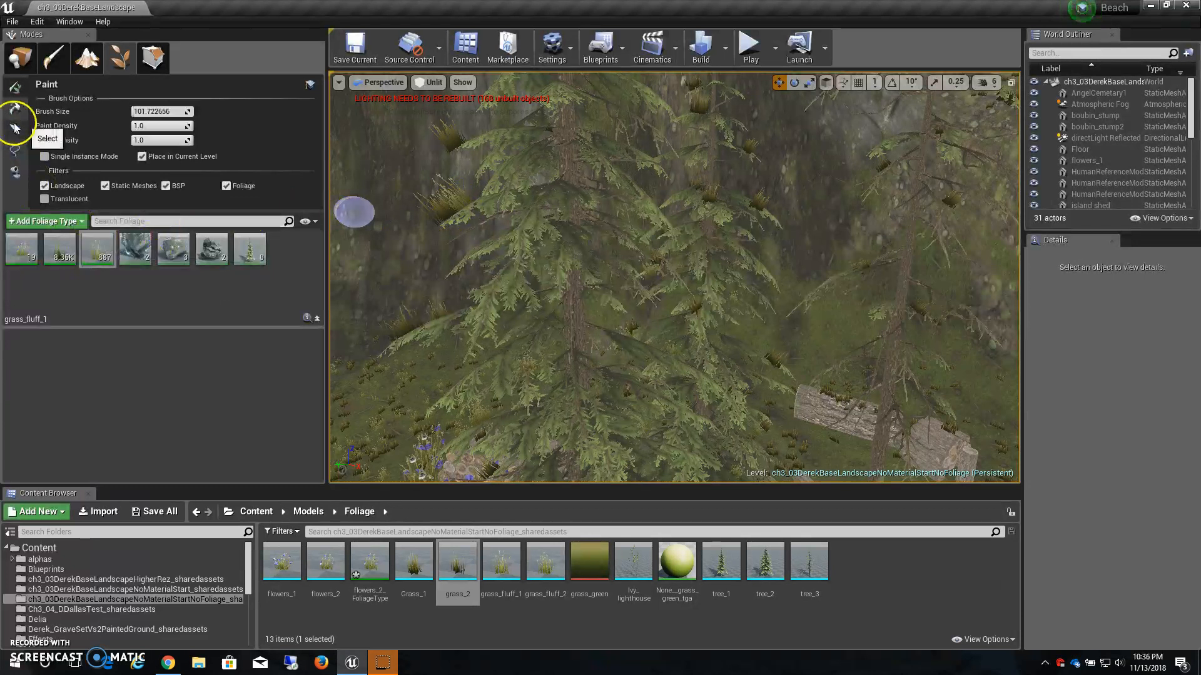
left_click(14, 153)
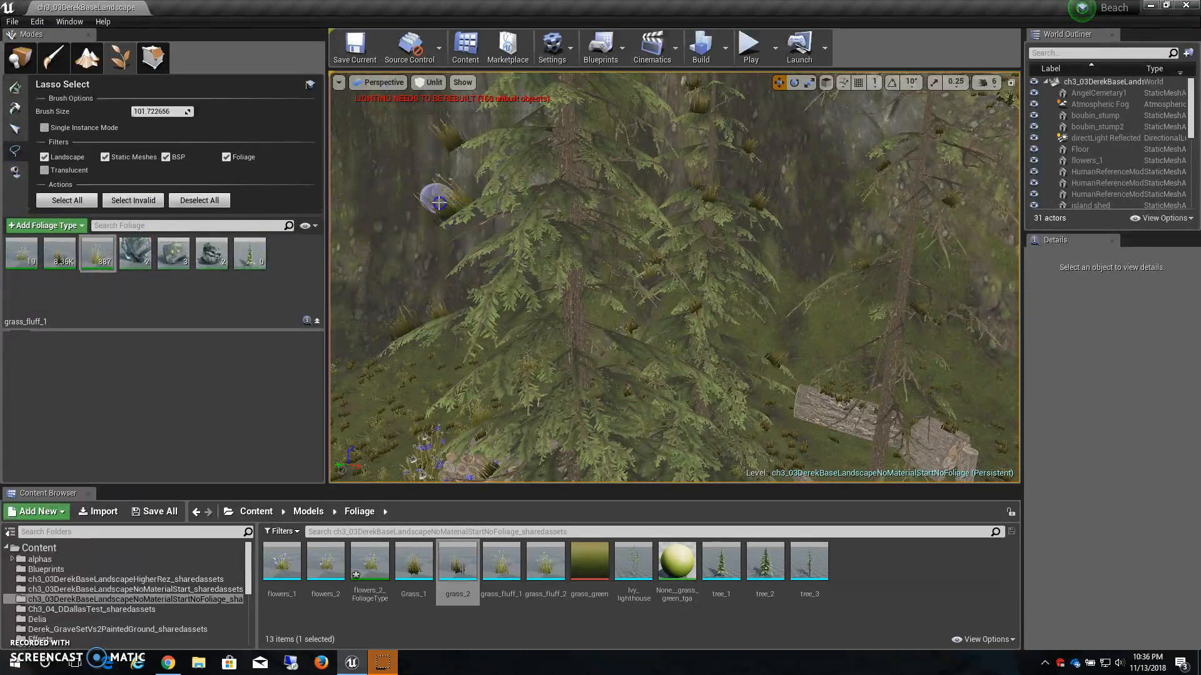
left_click(17, 130)
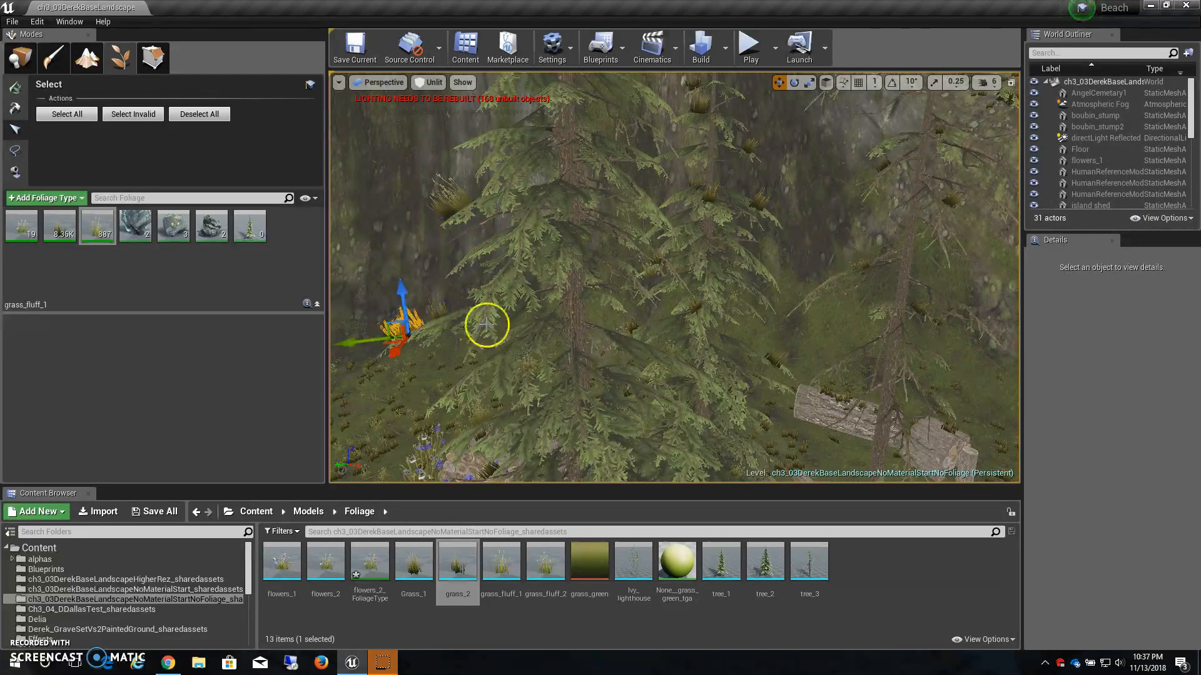
right_click_drag(536, 298, 622, 309)
key("a")
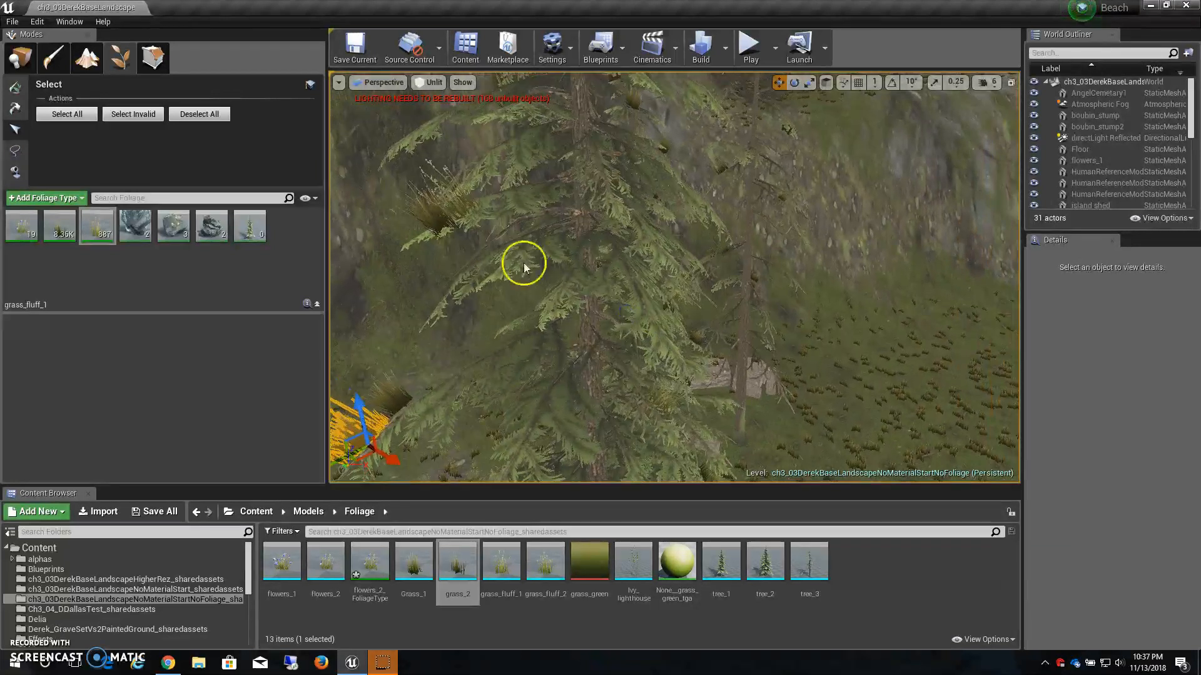
scroll(440, 216, "up", 1)
key("Delete")
scroll(447, 224, "down", 4)
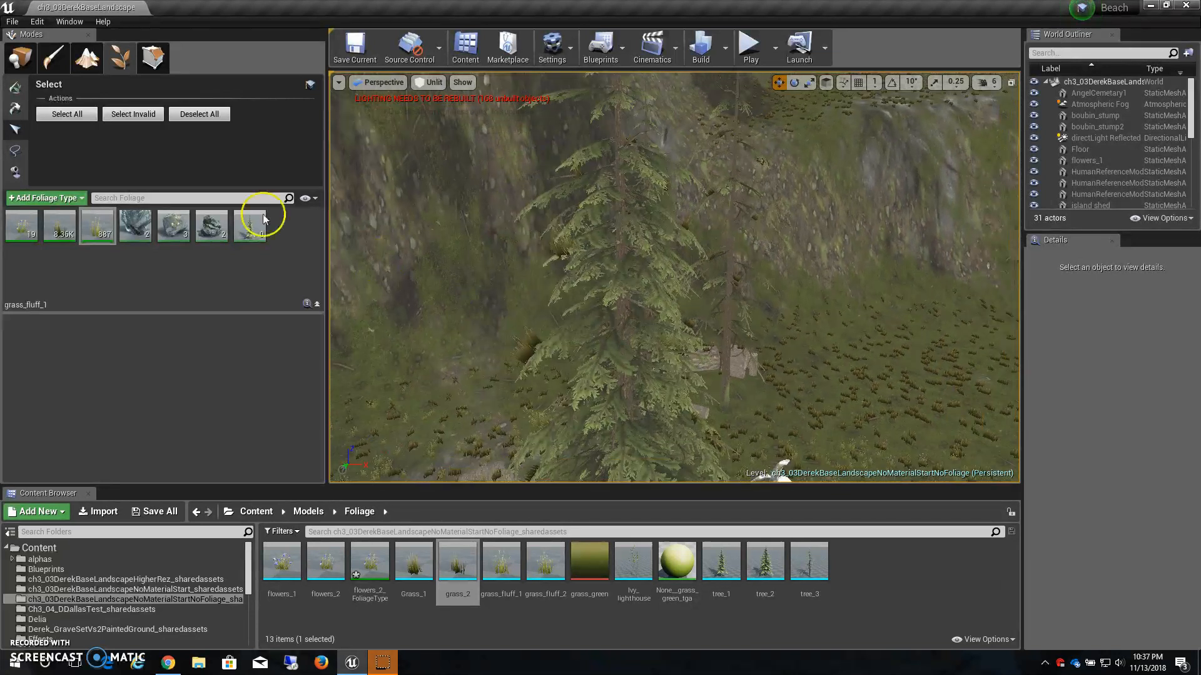
Step: Lasso-select the grass on and around the tree, enlarging the brush to about 701, and delete the selected clumps
left_click(15, 151)
left_click_drag(546, 284, 592, 186)
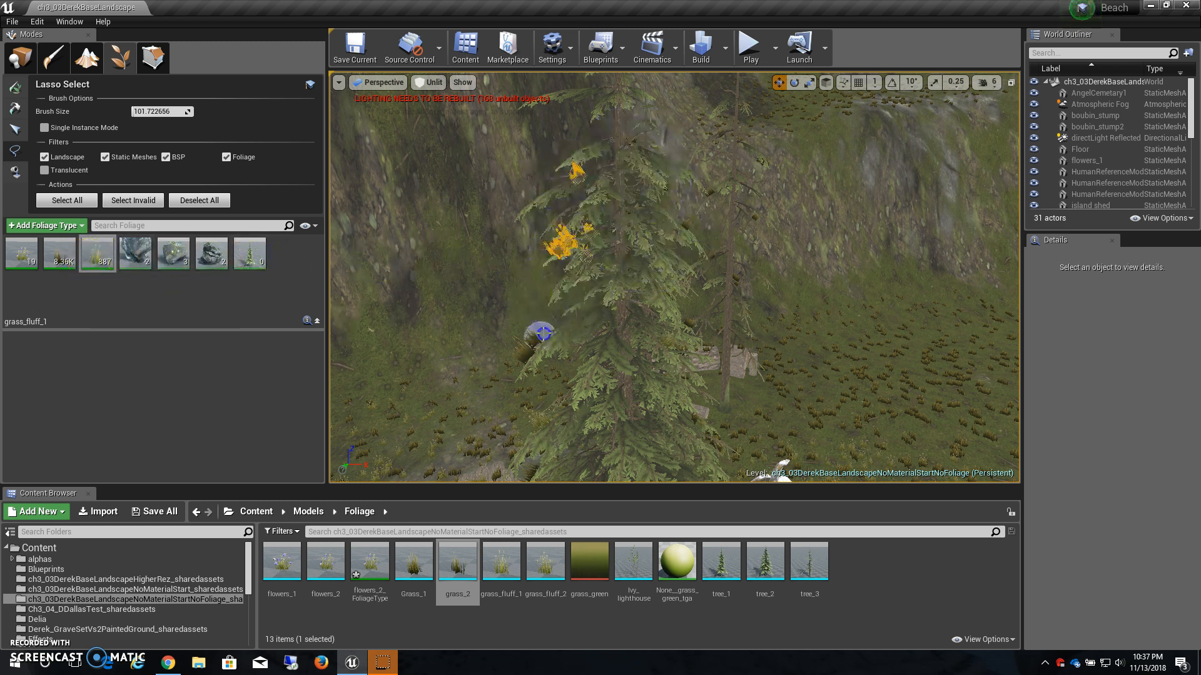
left_click_drag(523, 348, 558, 356)
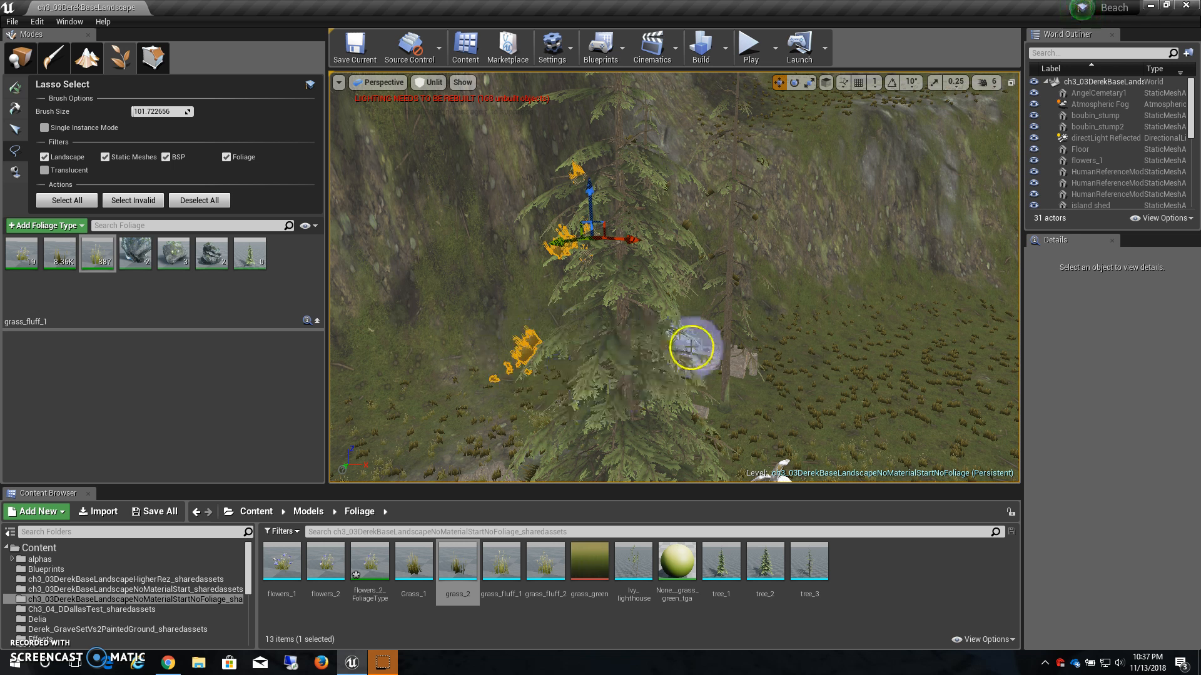
scroll(691, 351, "down", 5)
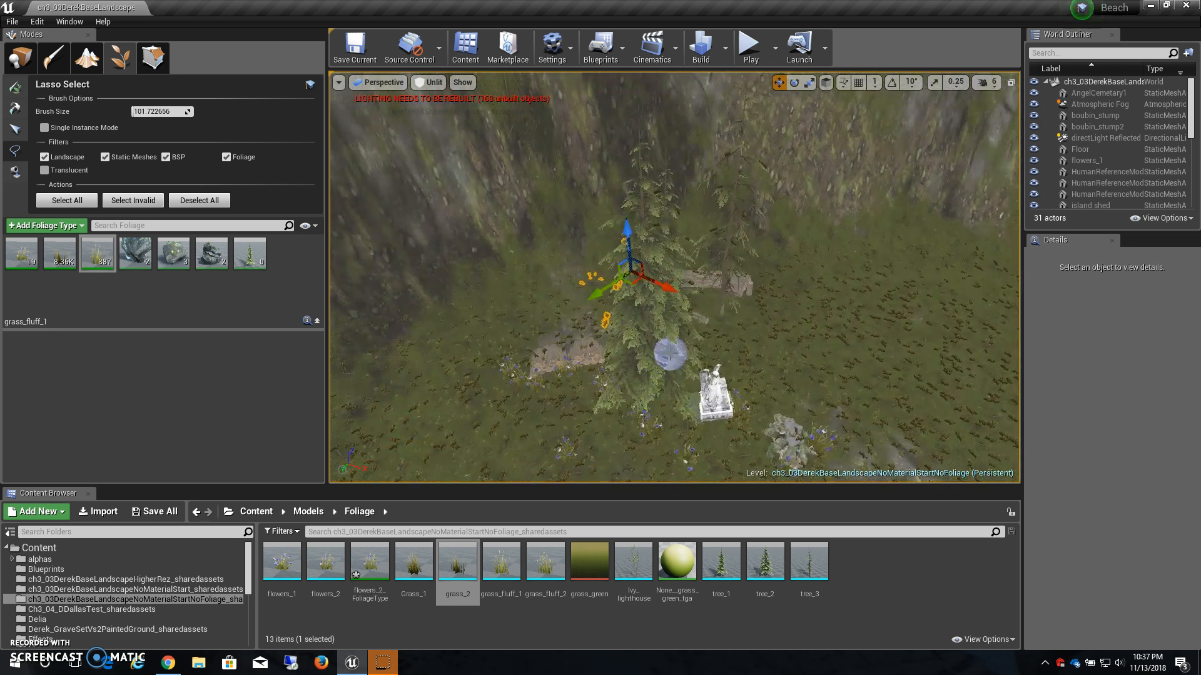
key("bracketright")
mouse_move(691, 338)
left_mouse_down()
mouse_move(772, 300)
mouse_move(799, 242)
mouse_move(728, 173)
mouse_move(646, 230)
mouse_move(594, 356)
mouse_move(472, 385)
mouse_move(446, 365)
mouse_move(475, 273)
mouse_move(509, 317)
mouse_move(630, 396)
mouse_move(587, 339)
left_mouse_up()
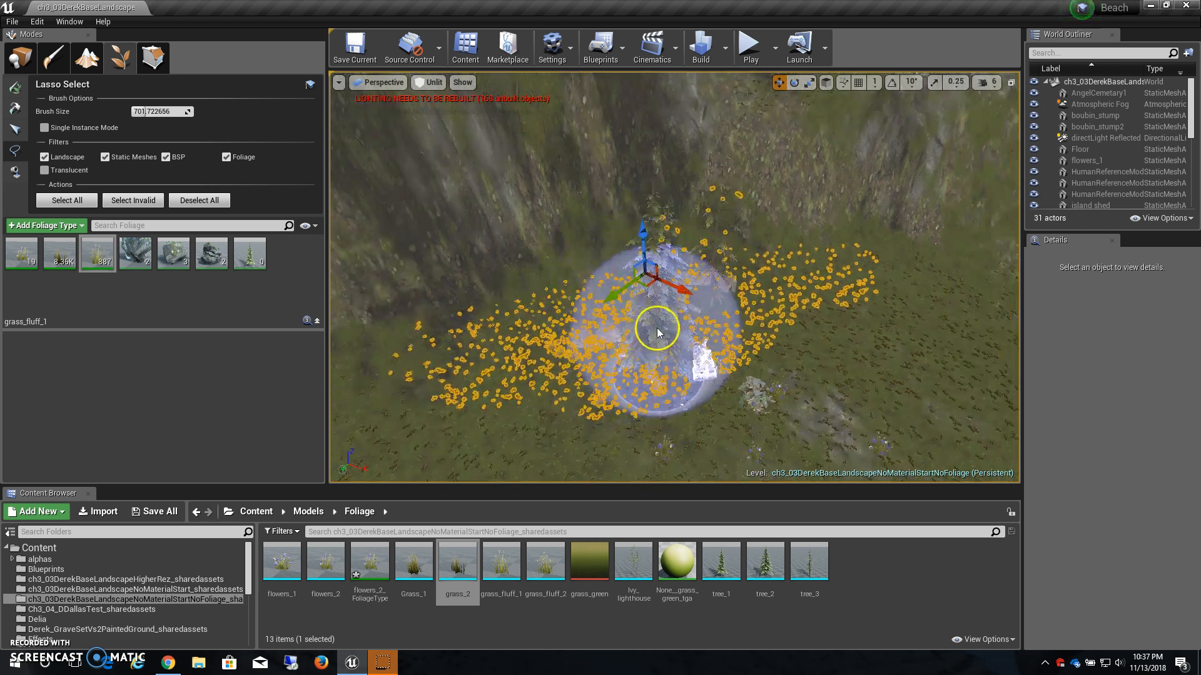
key("Delete")
Step: Lasso-select and delete further grass patches on the open ground on both sides of the tree
mouse_move(684, 322)
left_mouse_down()
mouse_move(719, 348)
mouse_move(860, 276)
mouse_move(955, 297)
left_mouse_up()
key("Delete")
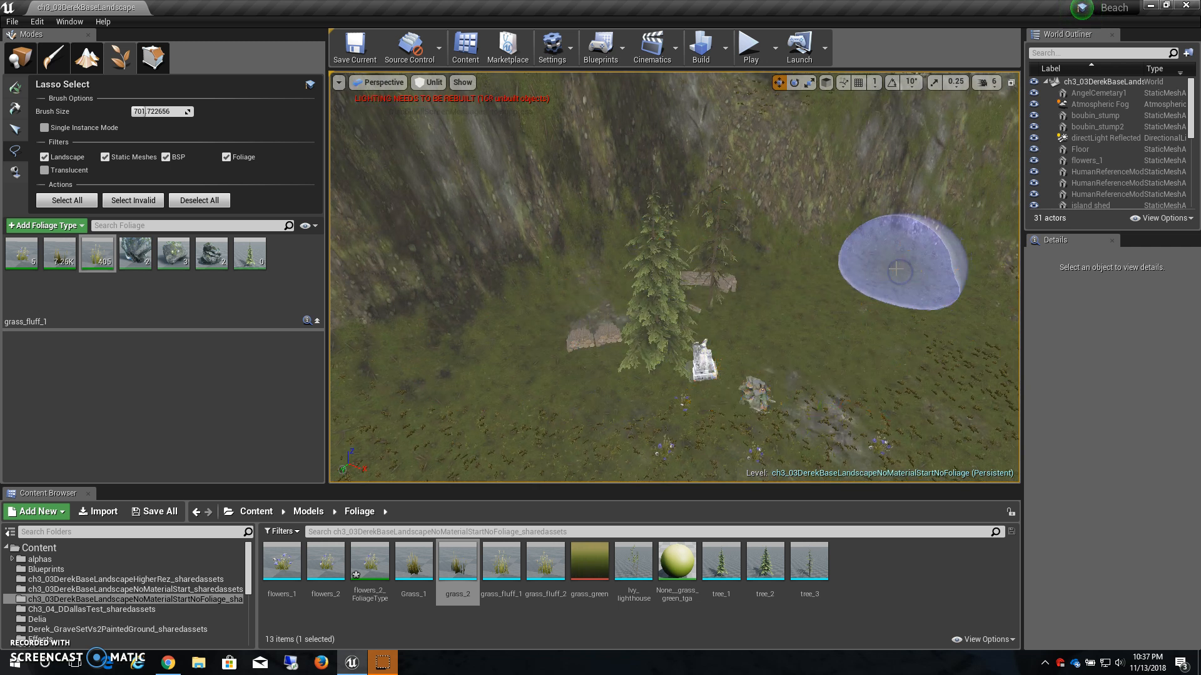
left_click_drag(496, 378, 584, 343)
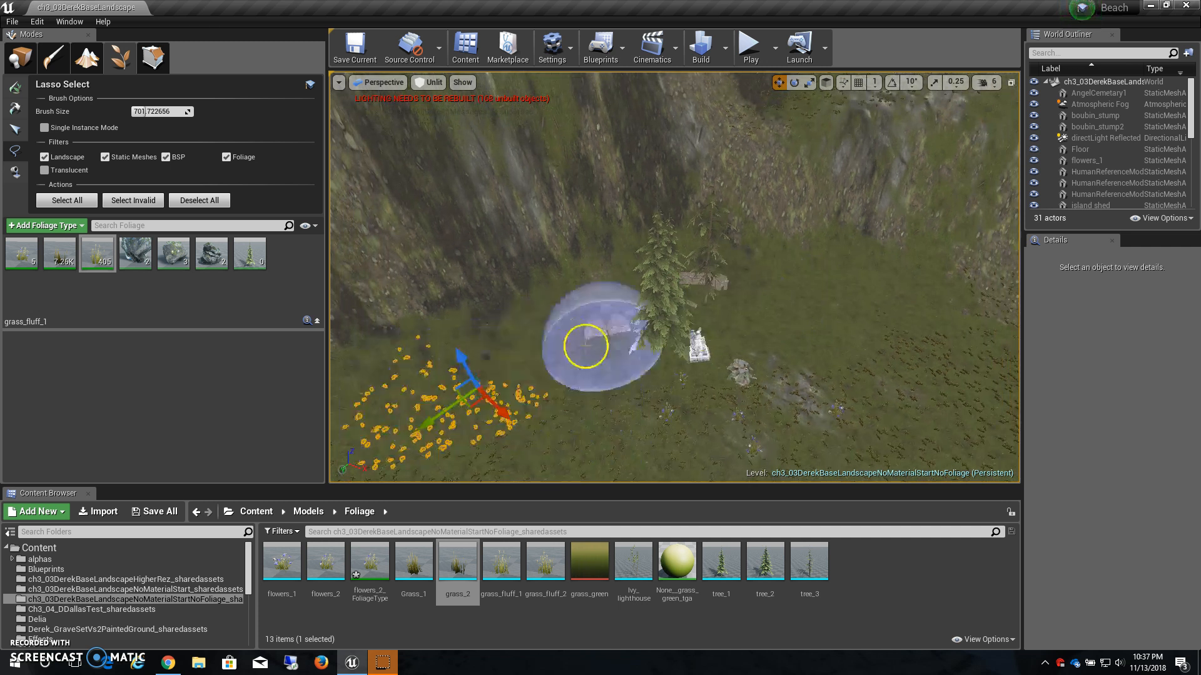
left_click_drag(653, 414, 583, 319, "alt")
Step: Look through the World Outliner's actors and extend its height to show more of them
scroll(1095, 107, "down", 6)
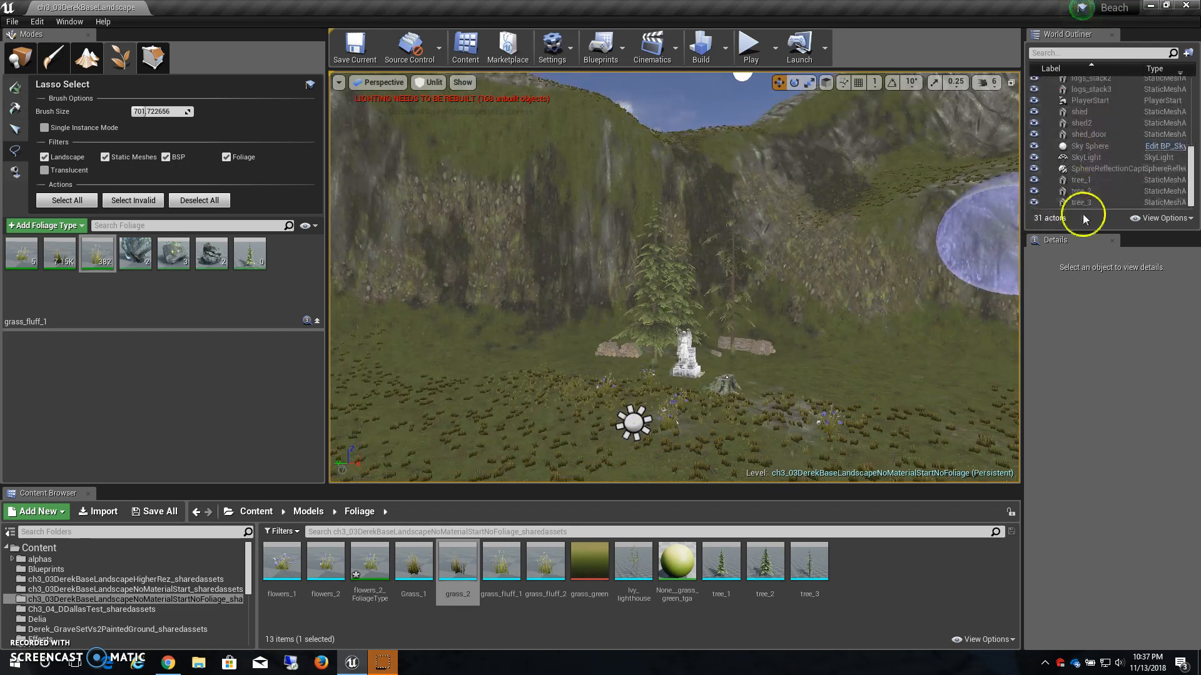
scroll(1086, 112, "up", 6)
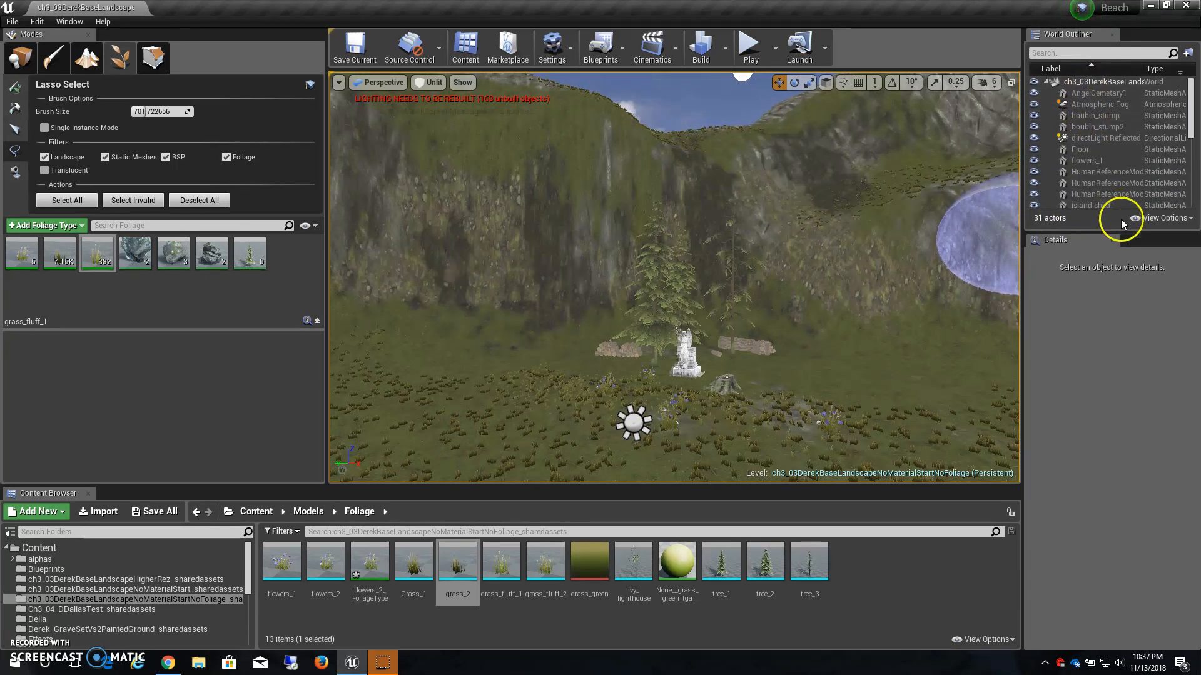
left_click_drag(1119, 233, 1141, 449)
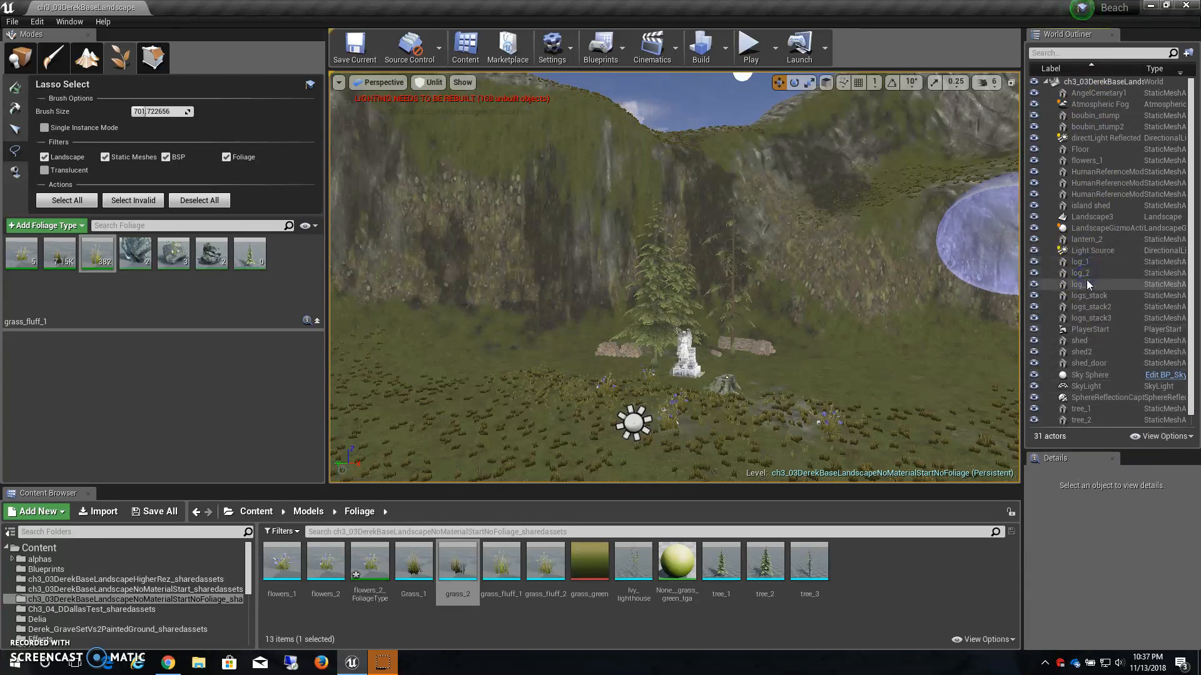
Step: Switch to Place mode and select the log_2, log_1 and AngelCemetary1 actors one after another in the World Outliner
left_click(19, 58)
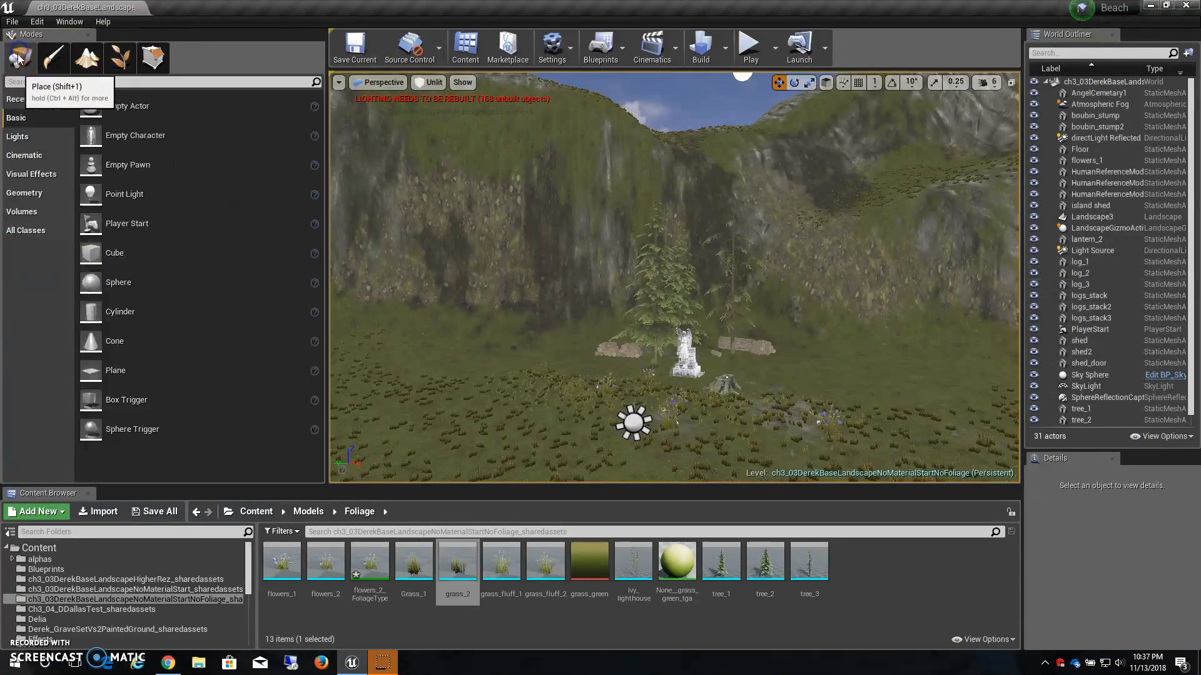
left_click(1062, 275)
left_click(1078, 262)
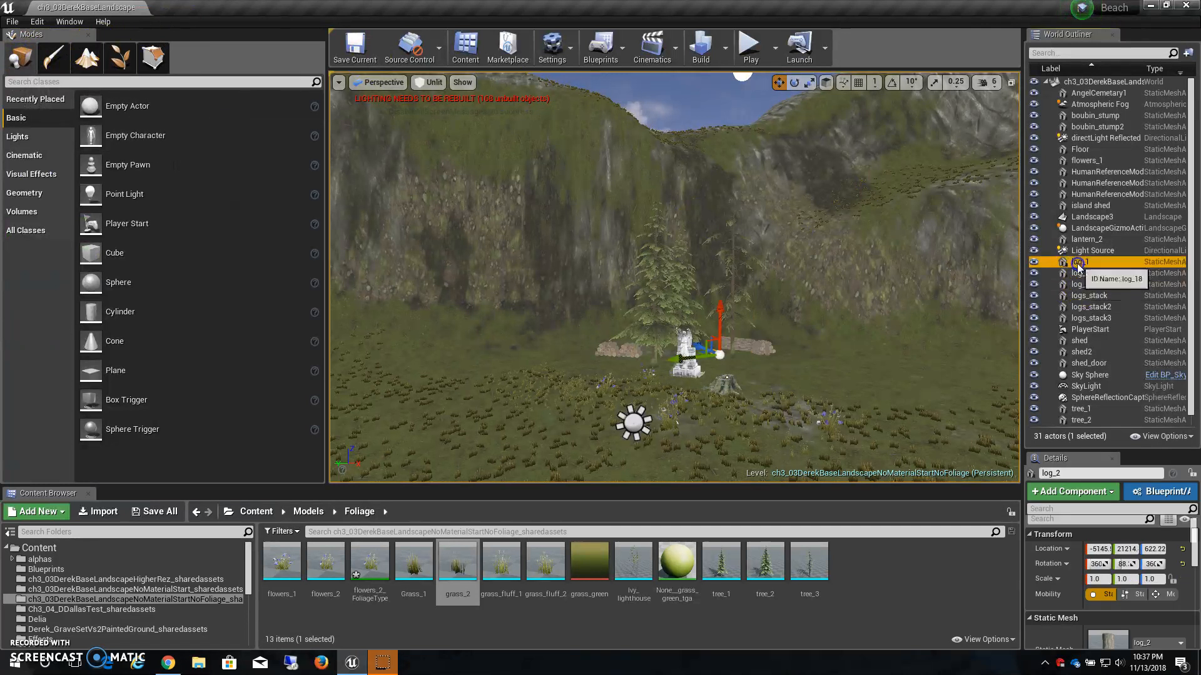
left_click(1076, 95)
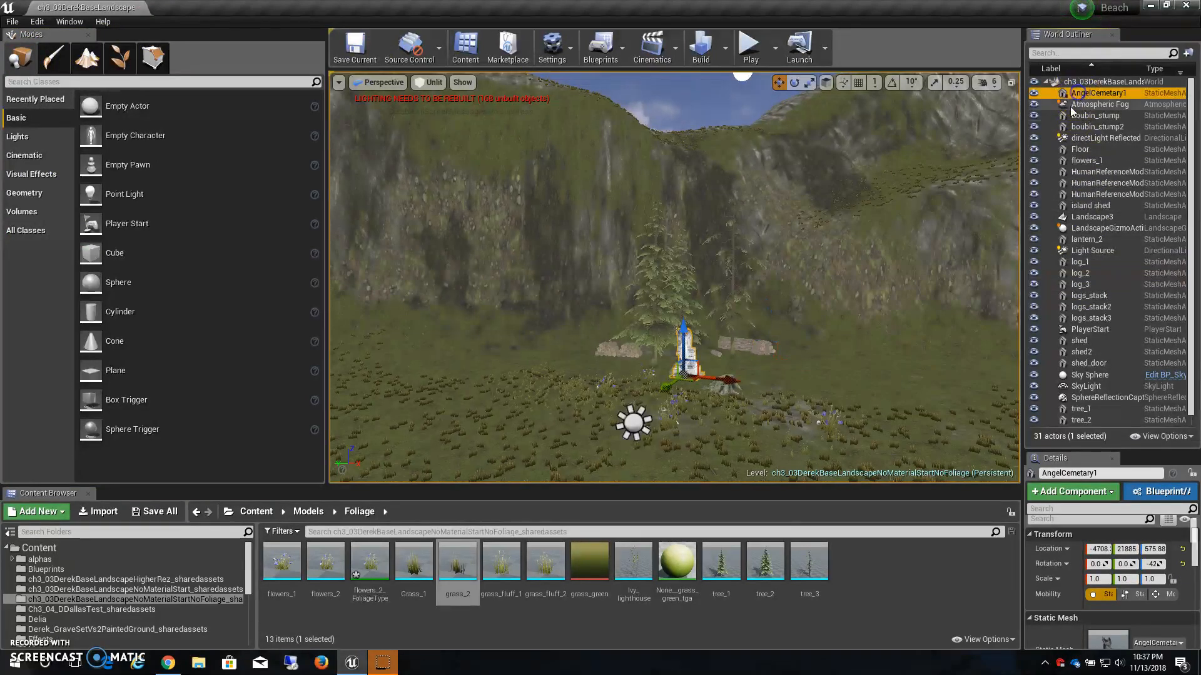
Step: Select the instanced foliage actor through the grass in the scene and delete all painted foliage with it
left_click(593, 390)
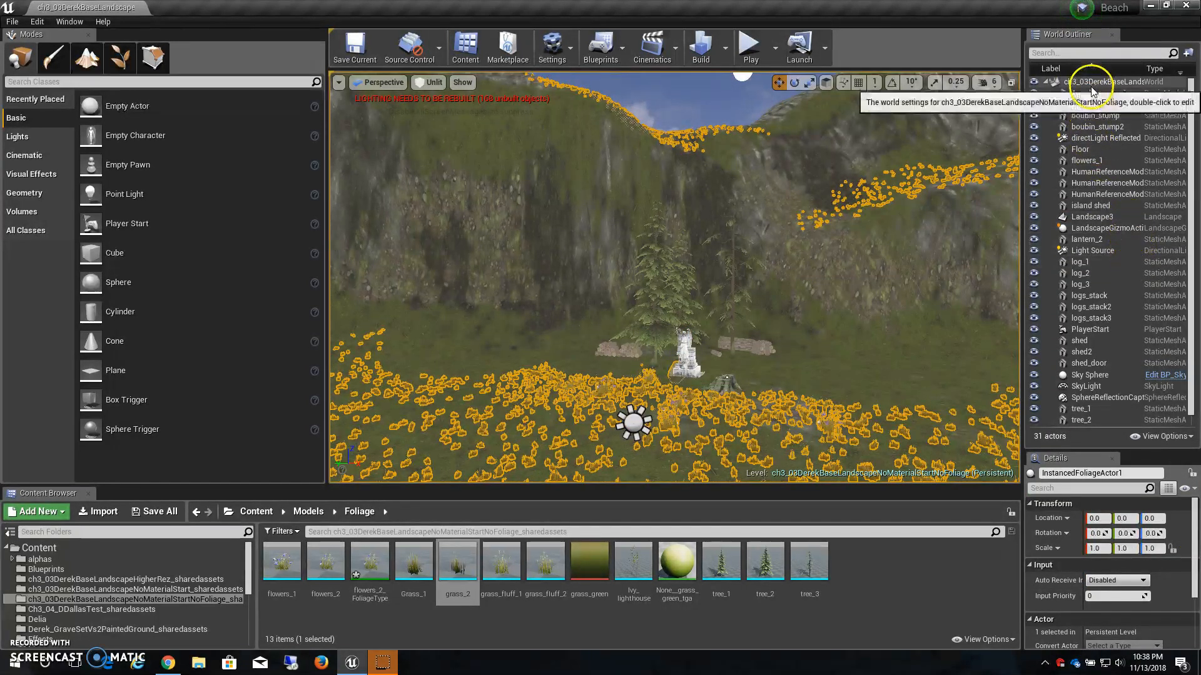
scroll(540, 379, "down", 10)
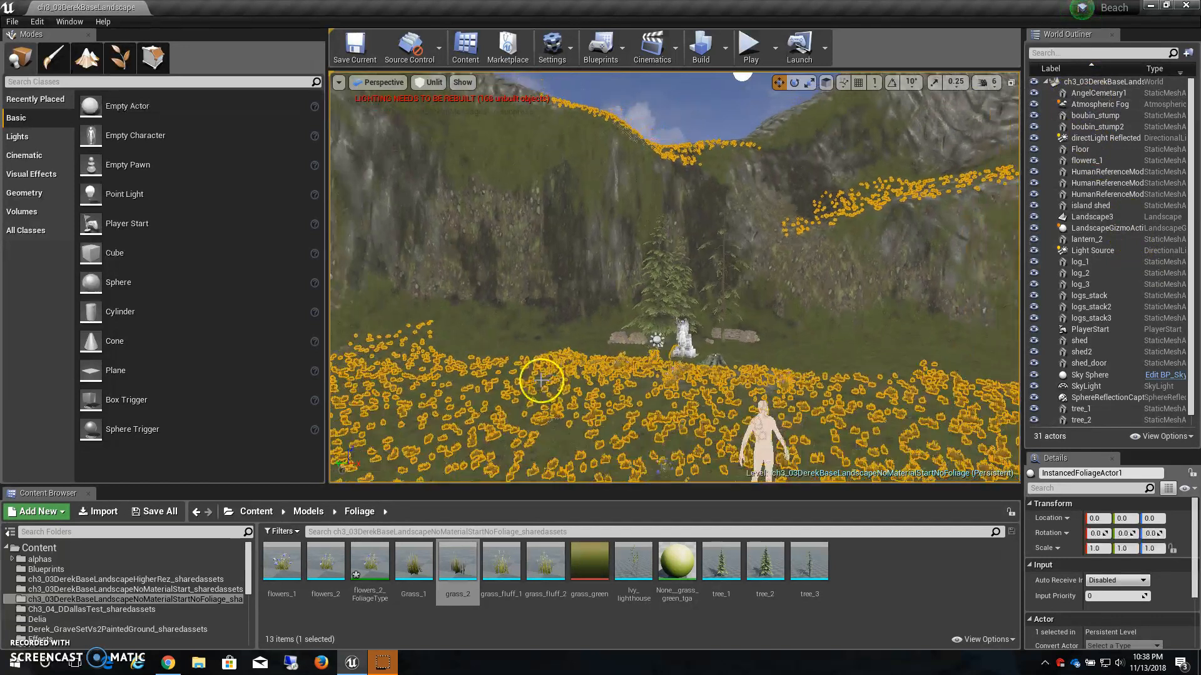
scroll(539, 380, "down", 10)
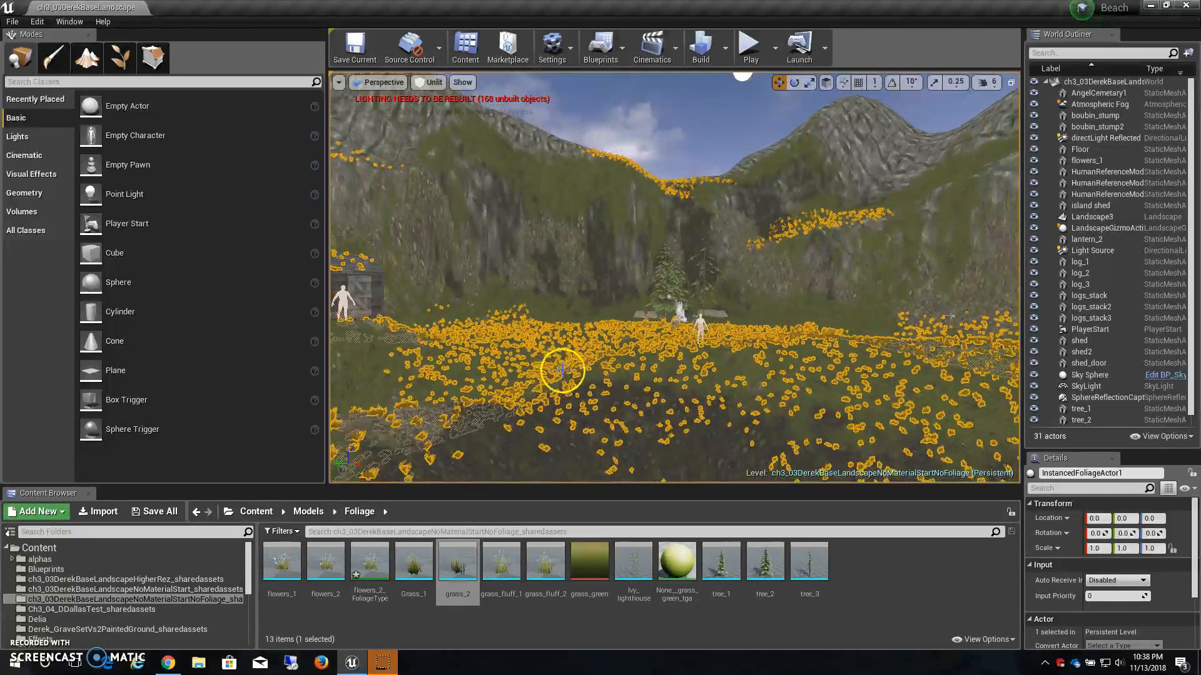
scroll(778, 349, "down", 5)
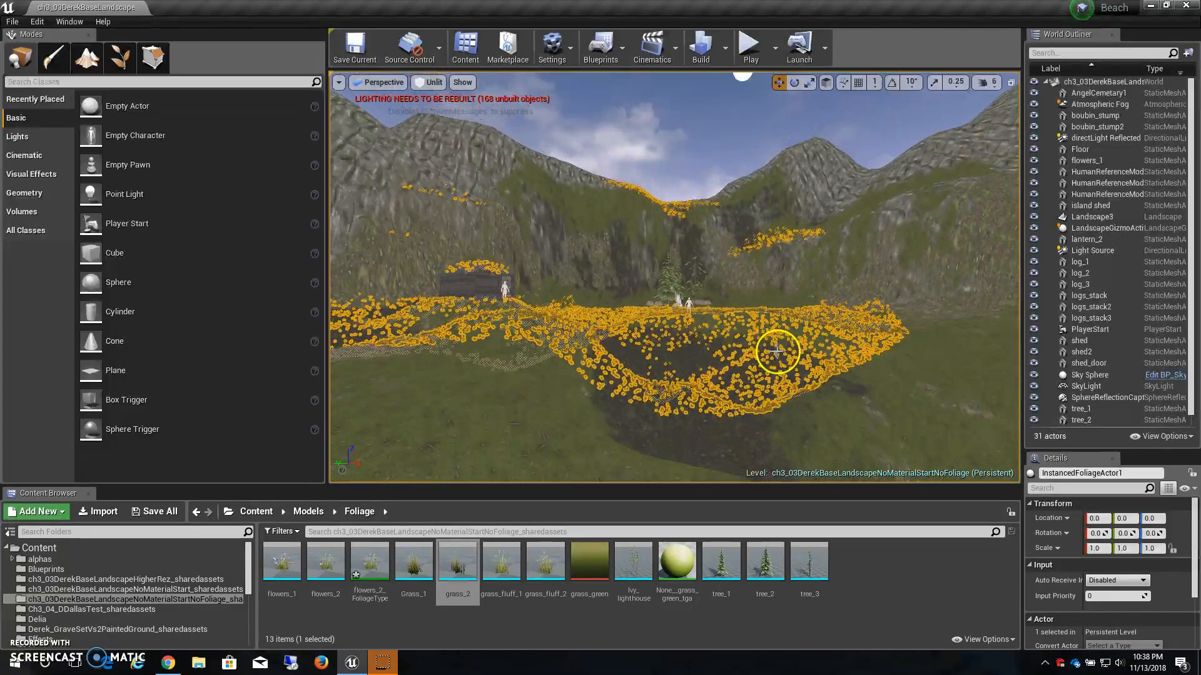
left_click_drag(809, 353, 782, 384, "alt")
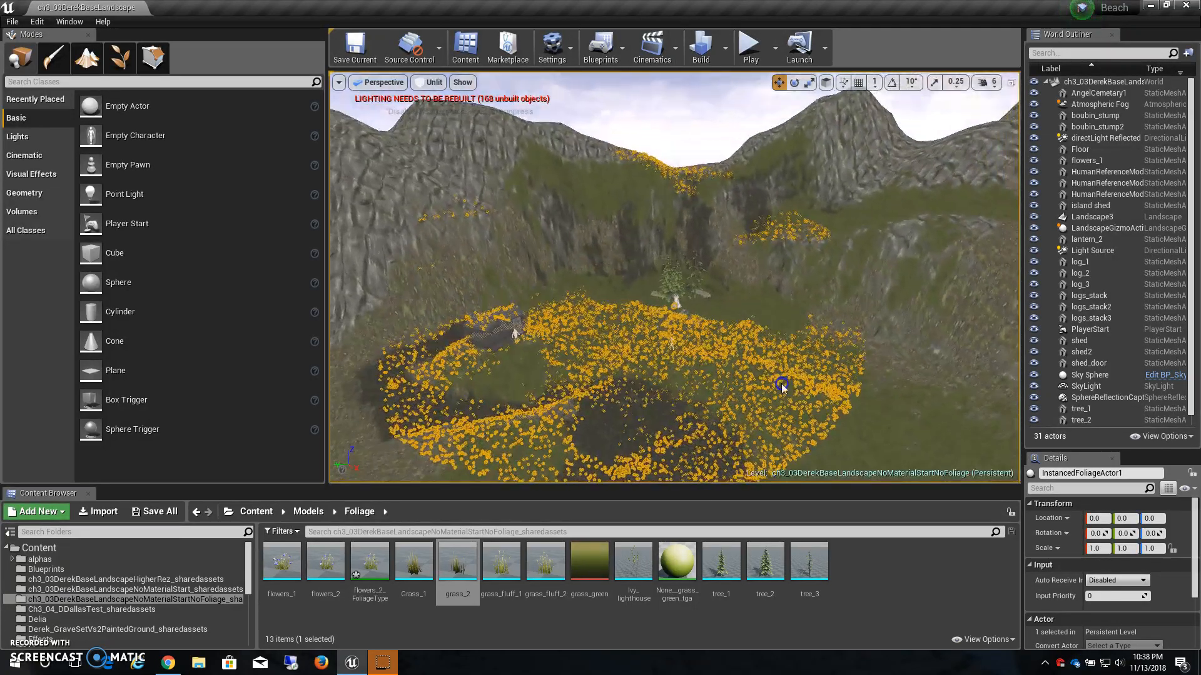
key("Delete")
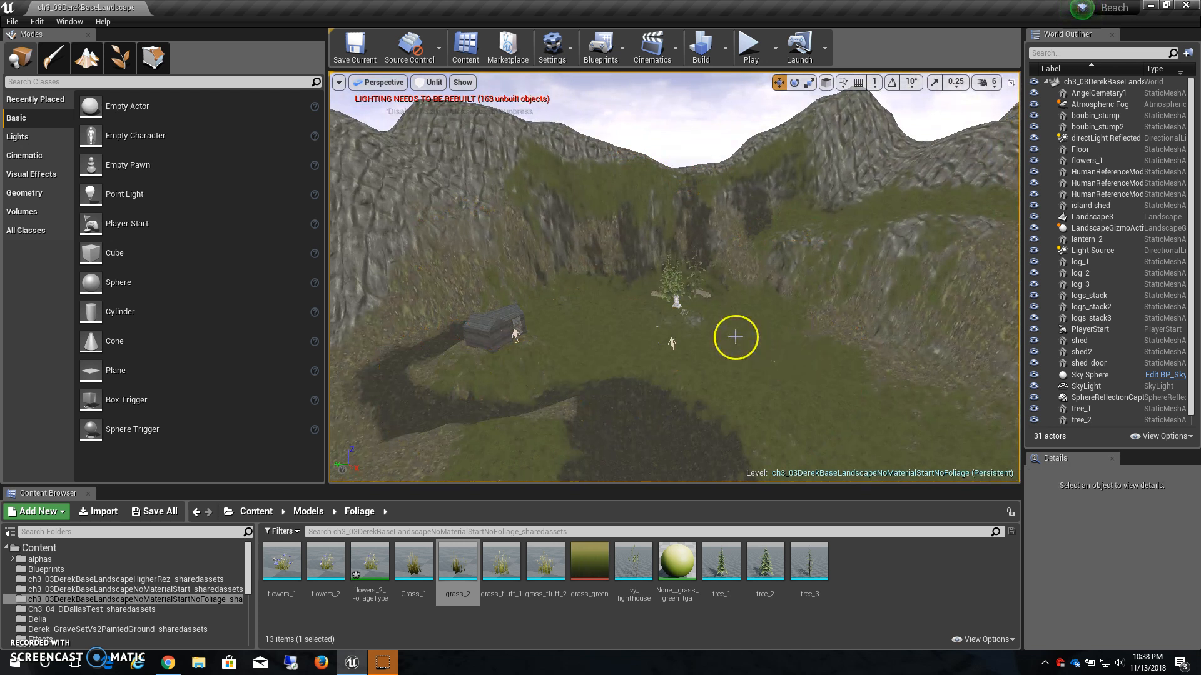
Step: Select the AngelCemetary1 statue and frame it in a close-up view
scroll(739, 339, "up", 3)
scroll(740, 340, "up", 1)
left_click(675, 305)
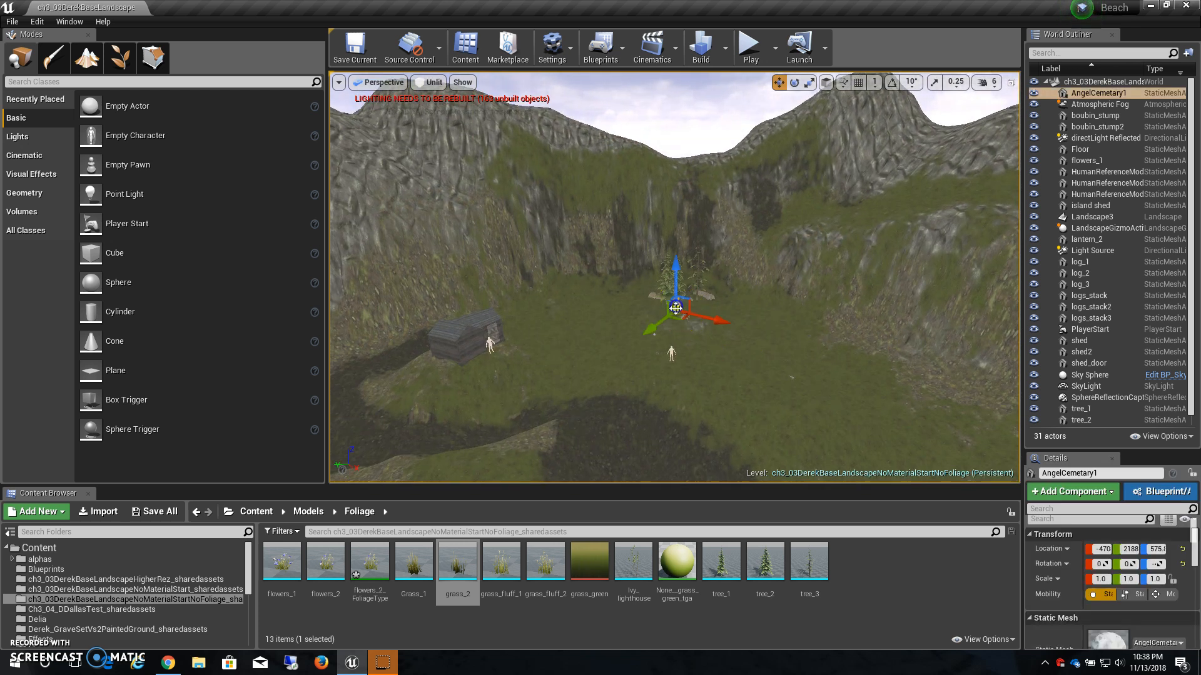
key("f")
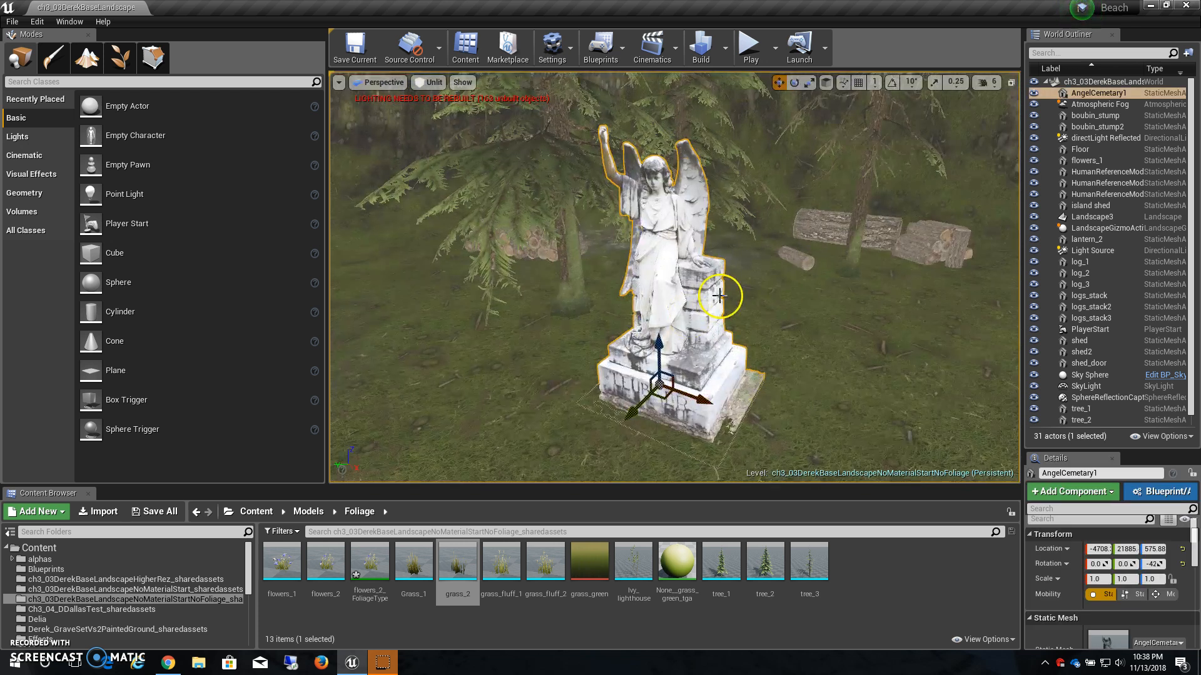
mouse_move(722, 315)
left_mouse_down("alt")
mouse_move(746, 301)
mouse_move(744, 311)
left_mouse_up("alt")
Step: Return to Foliage mode, activate the Paint tool and frame the statue together with the tree stump
left_click(119, 57)
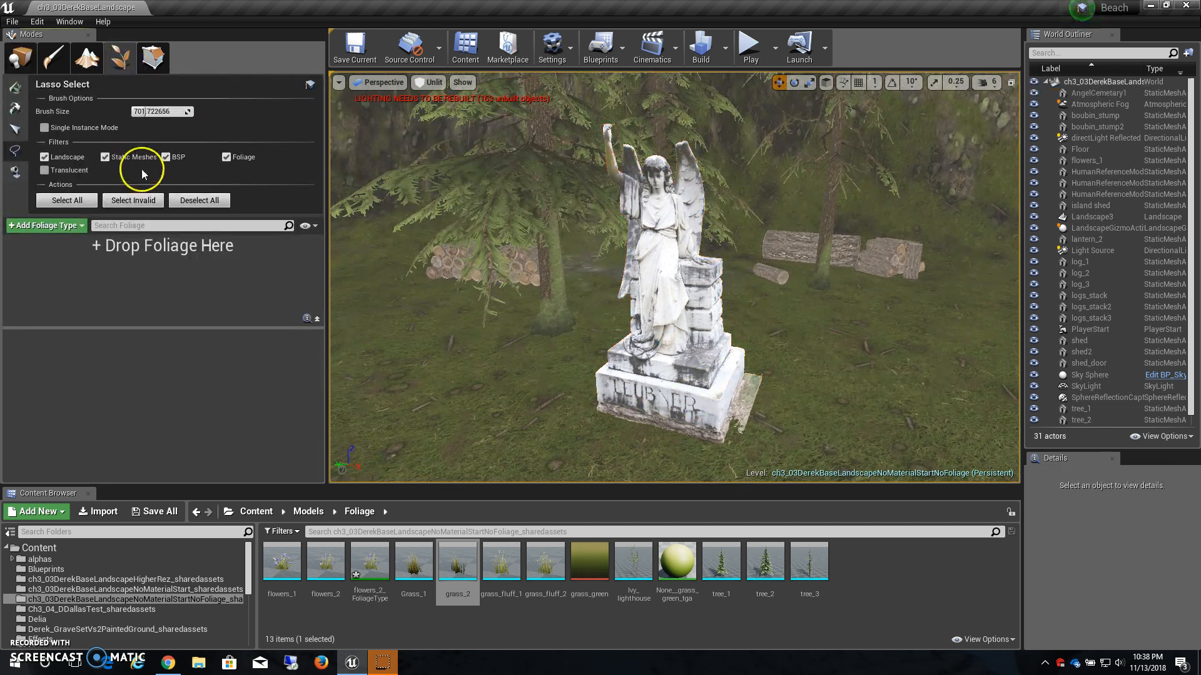
left_click(14, 89)
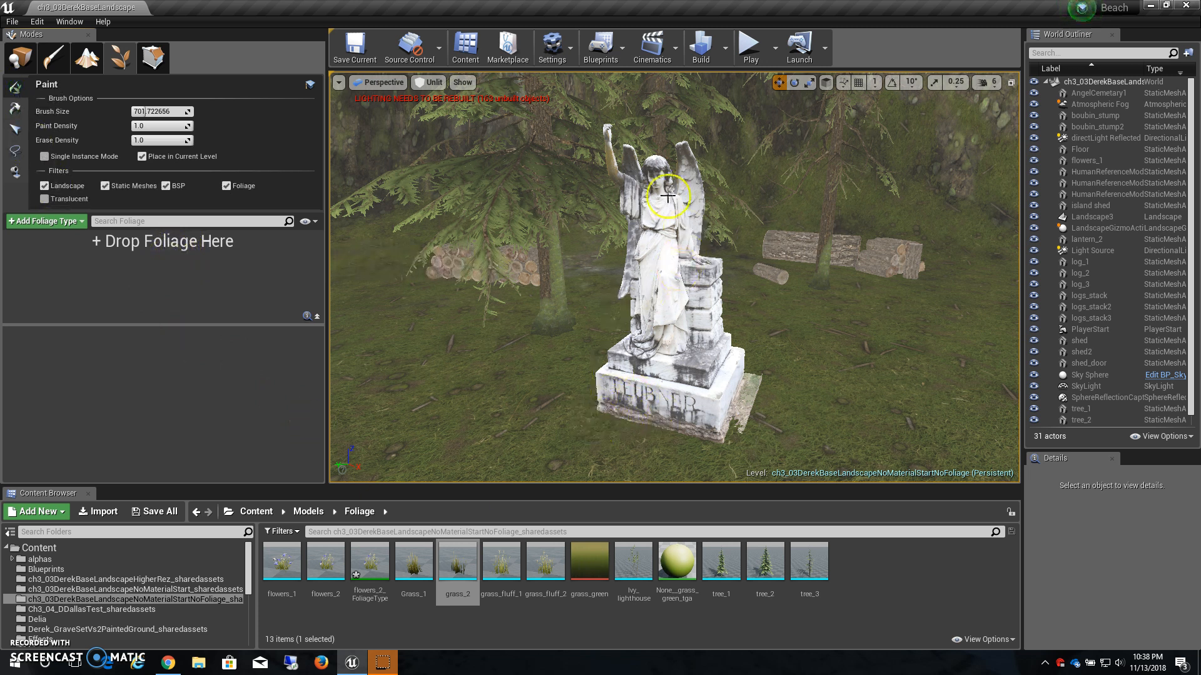
scroll(799, 343, "down", 10)
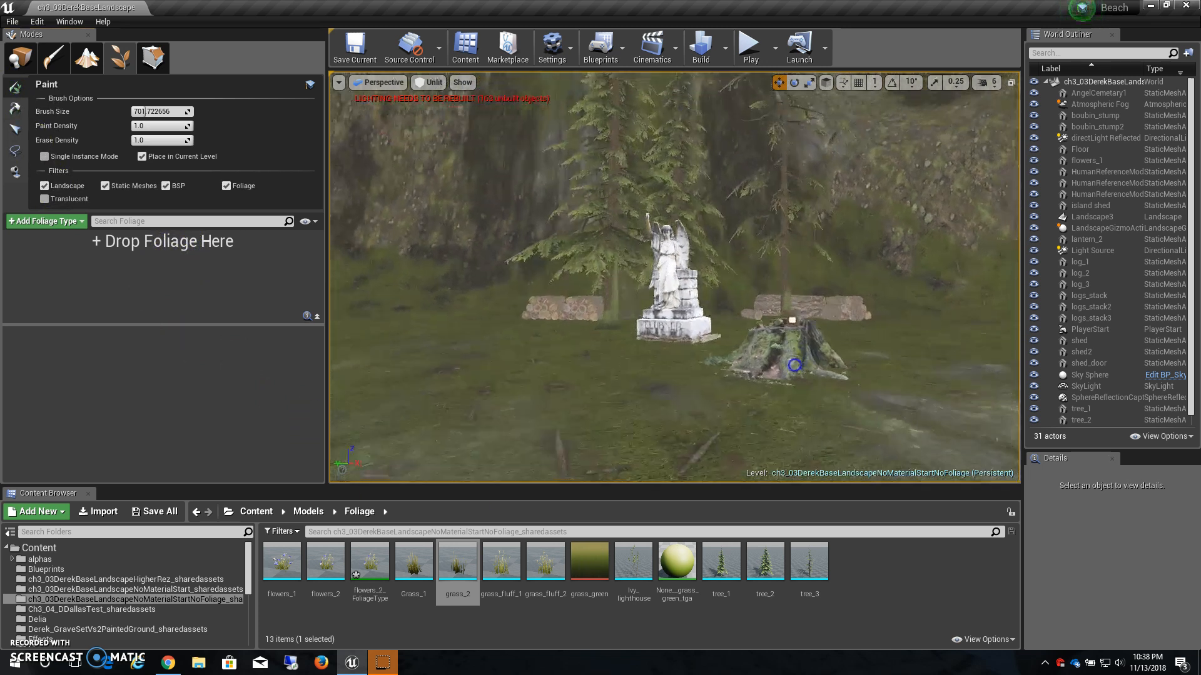
scroll(793, 366, "up", 8)
left_click_drag(818, 398, 812, 392, "alt")
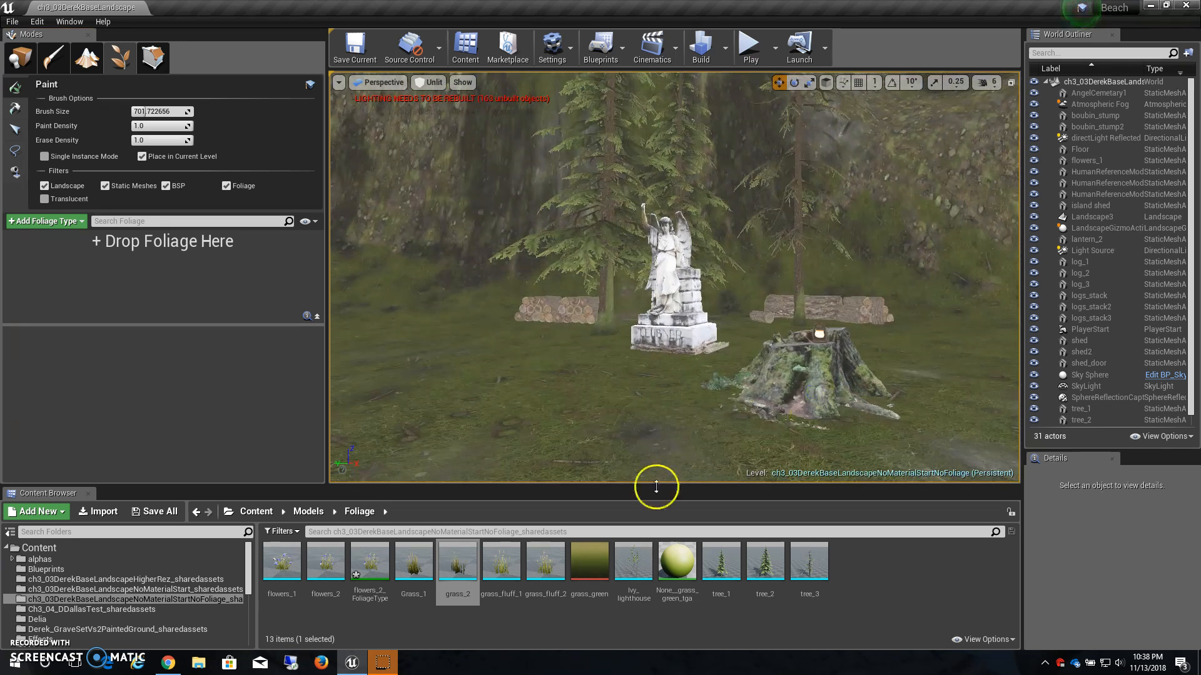
Step: Add the Grass_1 and grass_2 meshes to the foliage palette and select grass_2 there
left_click(372, 565)
right_click(371, 563)
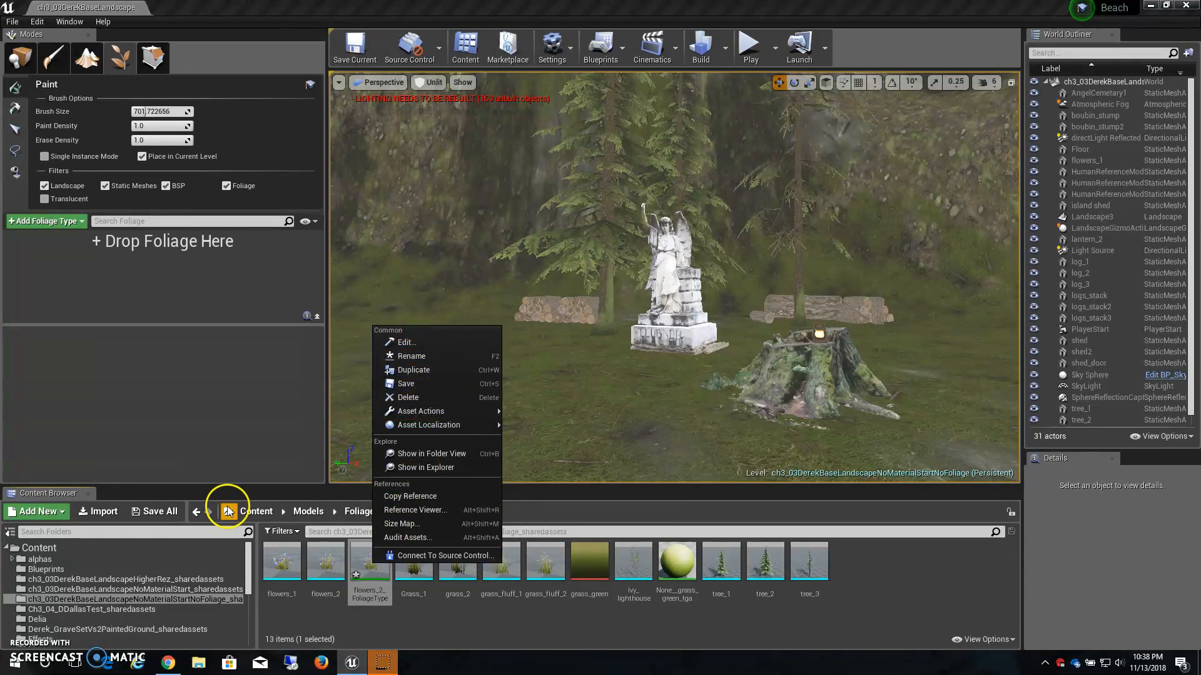
left_click(448, 626)
left_click_drag(407, 566, 210, 278)
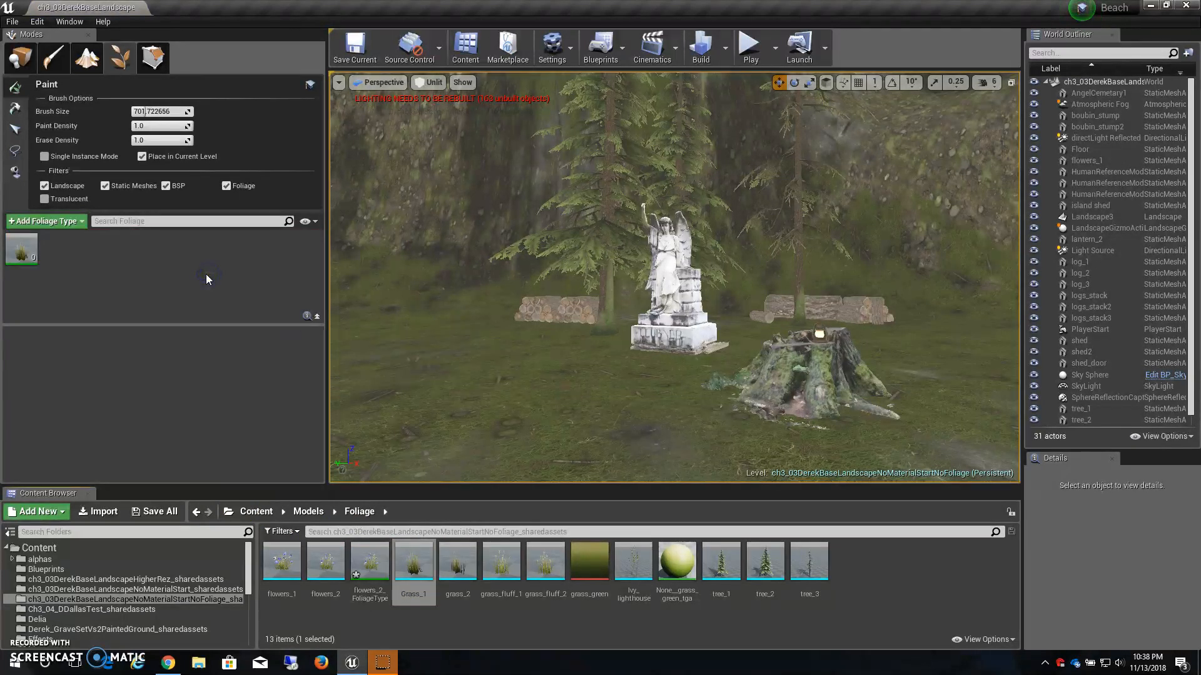
left_click_drag(457, 566, 188, 268)
left_click(59, 248)
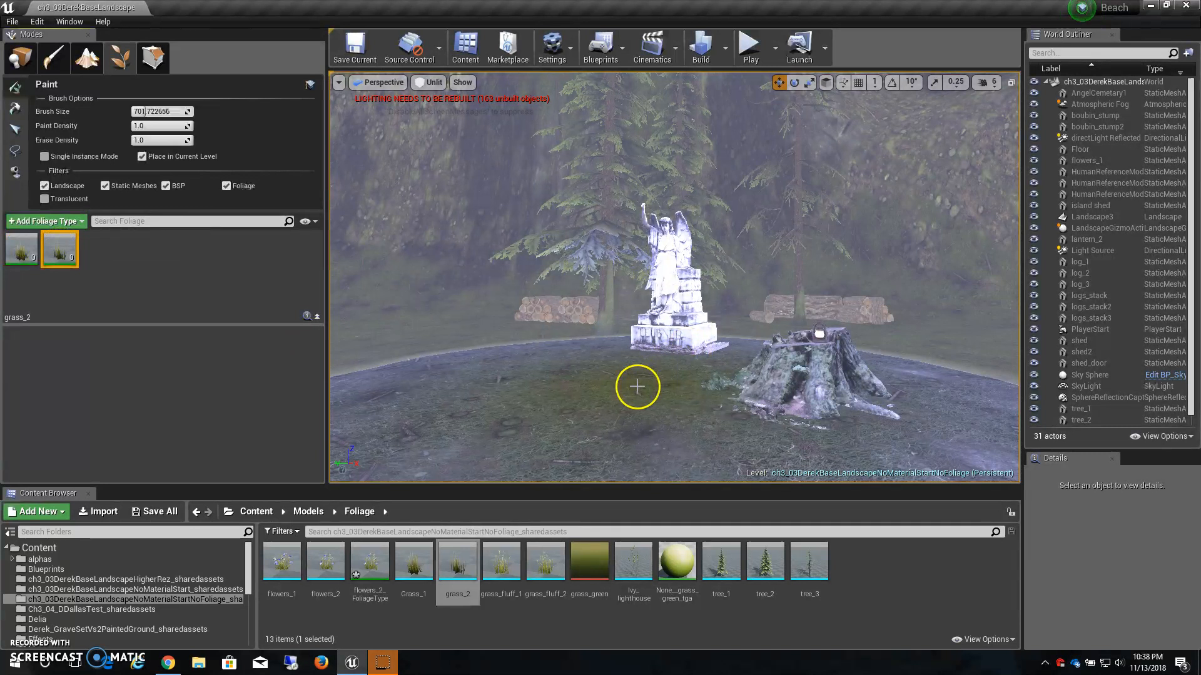
Step: Reduce the foliage brush size to about 139 for painting near the angel statue
scroll(499, 380, "down", 8)
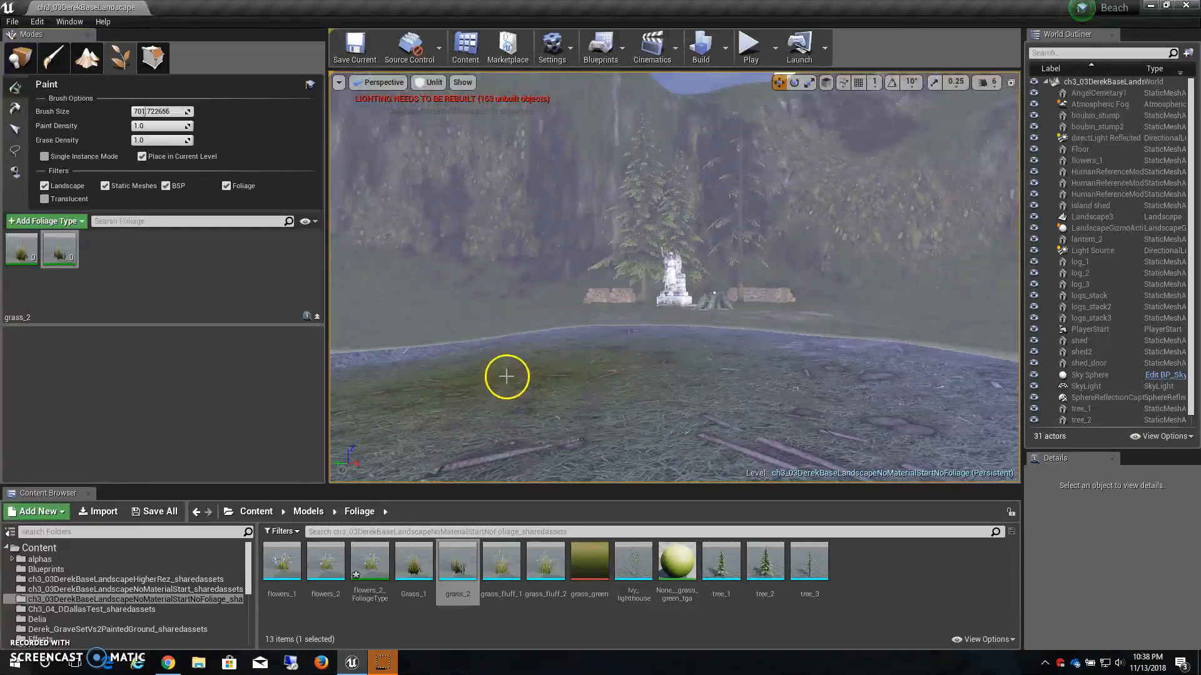
scroll(506, 378, "down", 5)
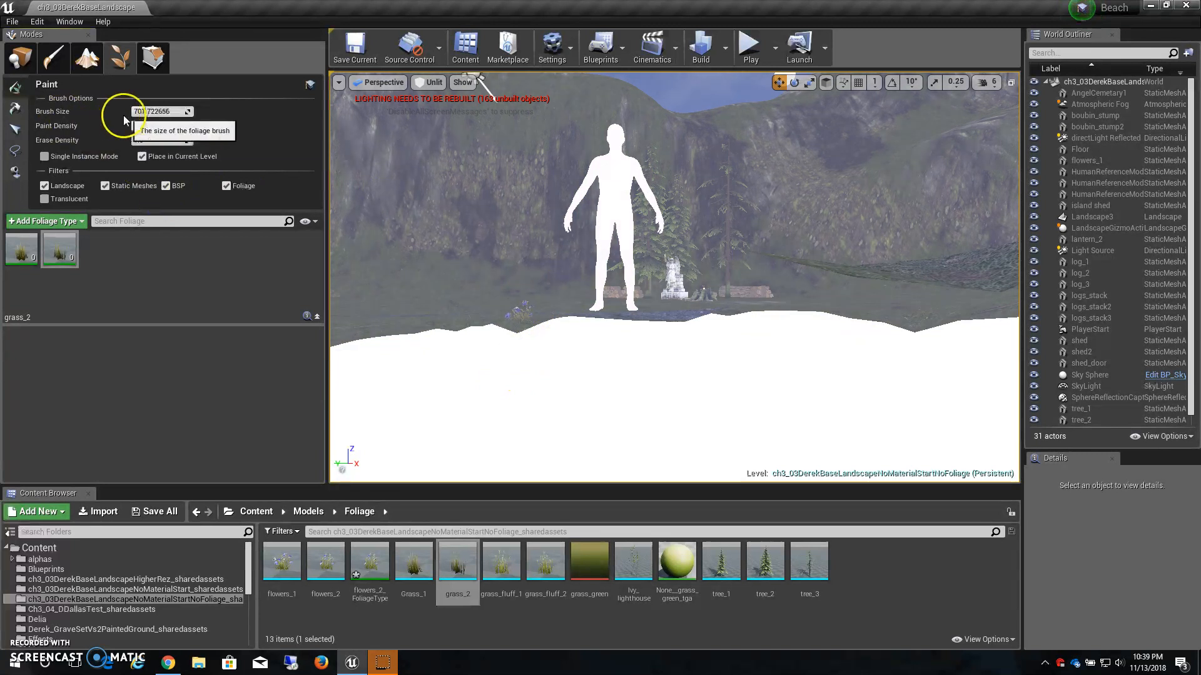
left_click_drag(152, 112, 139, 117)
scroll(509, 269, "up", 6)
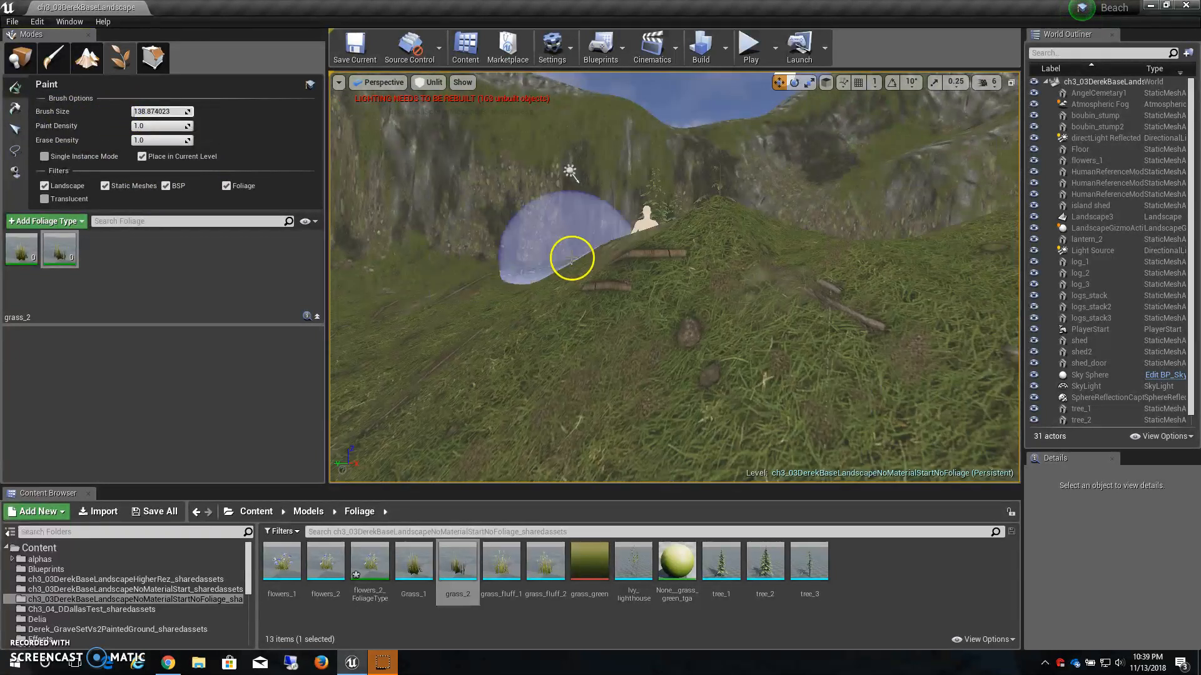
right_click_drag(687, 289, 685, 406)
scroll(641, 311, "up", 5)
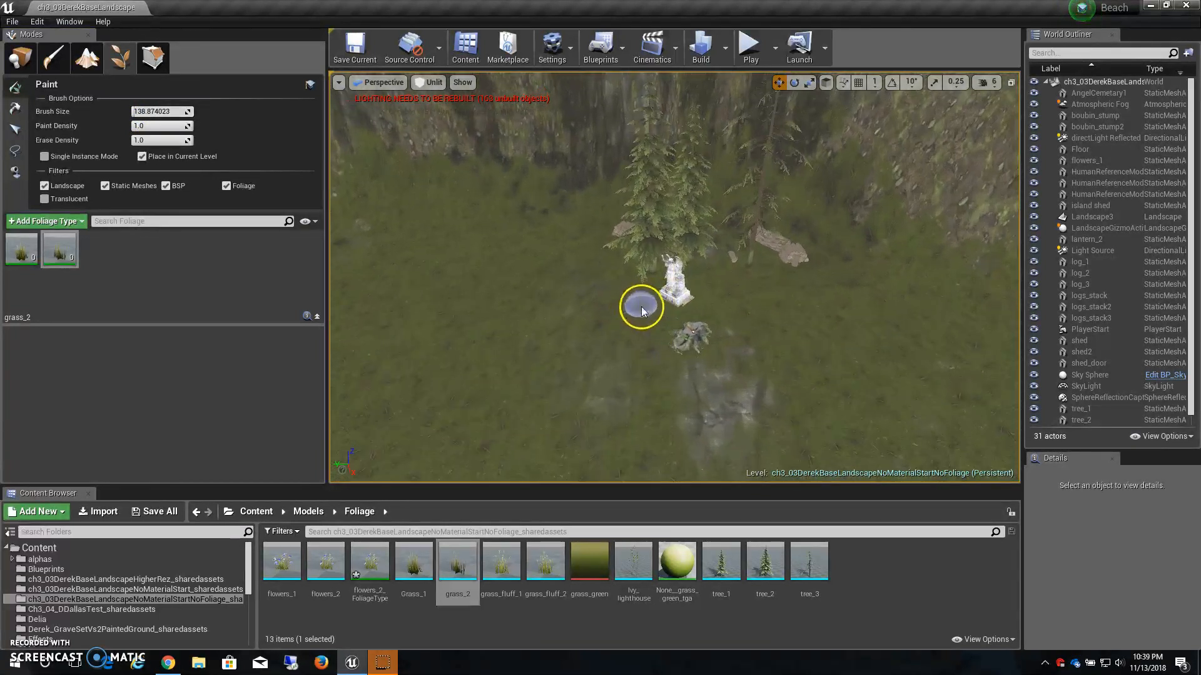
scroll(644, 311, "up", 2)
Step: Paint patches of Grass_1 and grass_2 on the ground on both sides of the angel statue
mouse_move(610, 324)
left_mouse_down()
mouse_move(587, 340)
mouse_move(610, 365)
mouse_move(590, 361)
mouse_move(504, 287)
mouse_move(468, 357)
mouse_move(504, 367)
left_mouse_up()
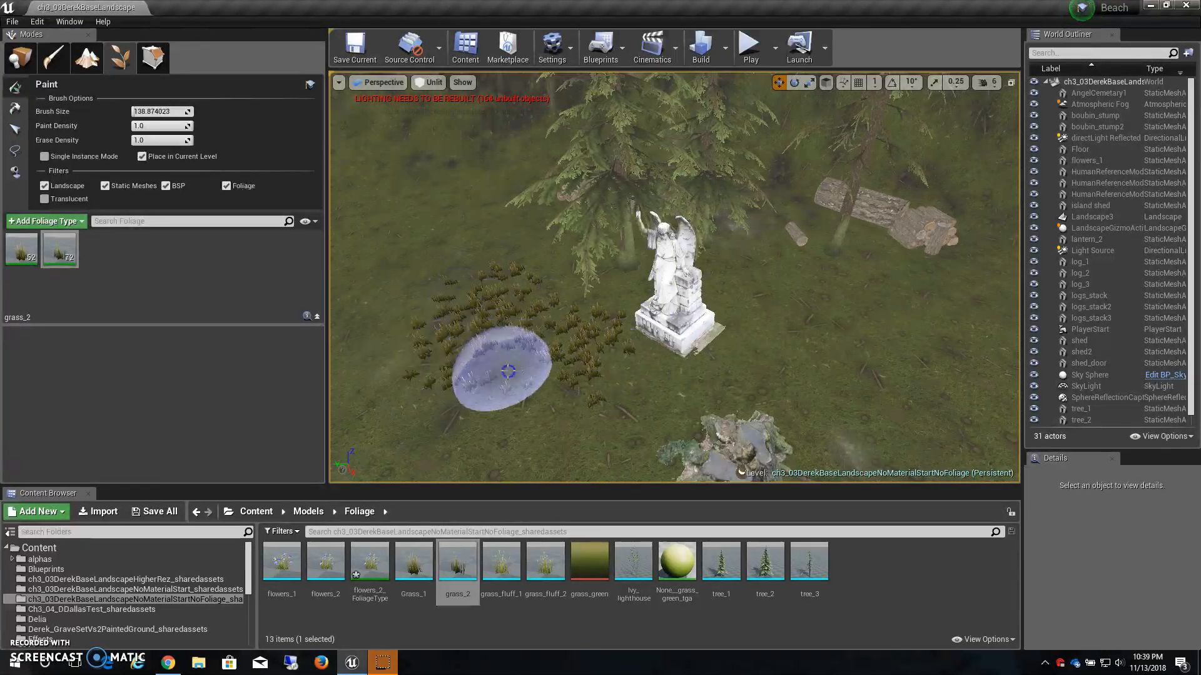
mouse_move(732, 370)
left_mouse_down()
mouse_move(769, 340)
mouse_move(785, 295)
mouse_move(752, 276)
mouse_move(838, 299)
mouse_move(825, 362)
left_mouse_up()
mouse_move(825, 313)
left_mouse_down("alt")
mouse_move(786, 297)
mouse_move(816, 300)
mouse_move(805, 292)
left_mouse_up("alt")
left_click_drag(883, 321, 978, 351)
mouse_move(888, 378)
left_mouse_down("alt")
mouse_move(870, 367)
mouse_move(852, 423)
left_mouse_up("alt")
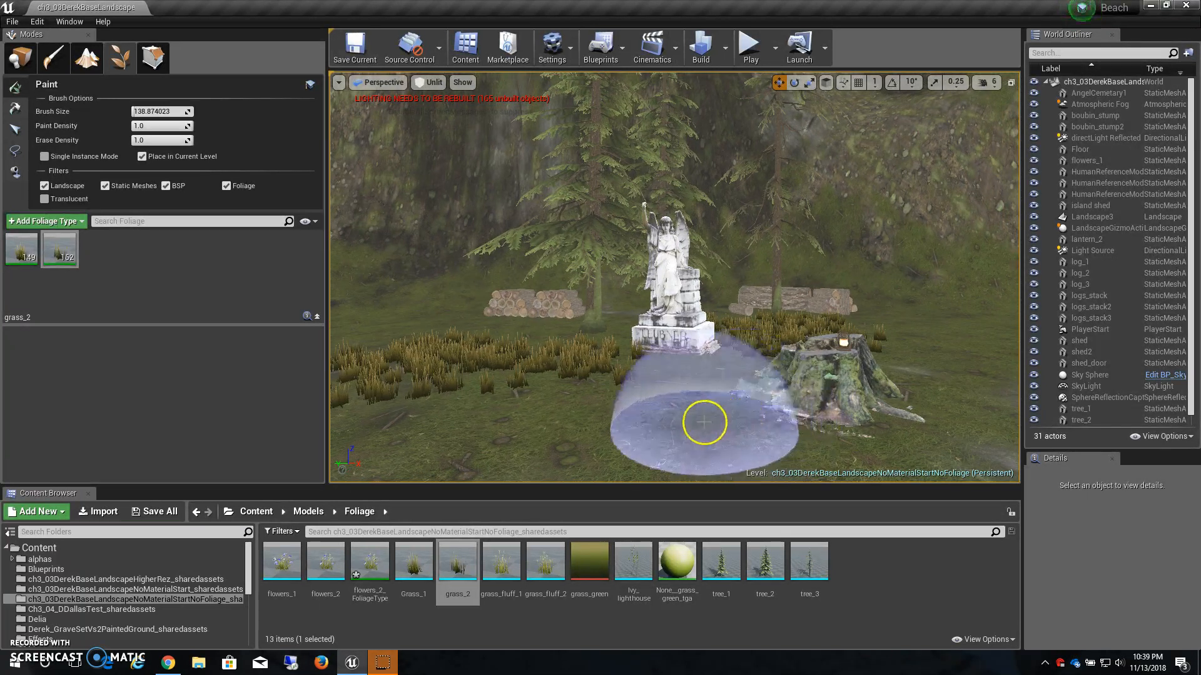
Step: Reduce the brush size to 50 and paint grass around the base of the tree stump
key("bracketleft")
key("bracketleft")
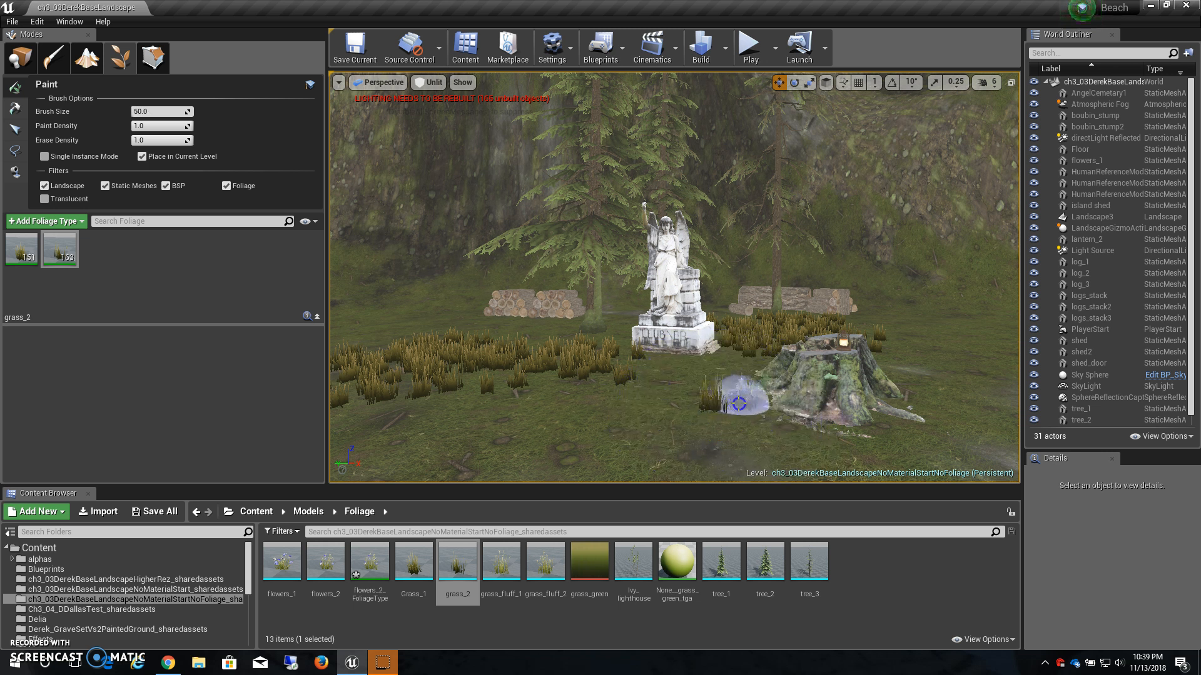
mouse_move(813, 435)
left_mouse_down()
mouse_move(929, 432)
mouse_move(707, 459)
left_mouse_up()
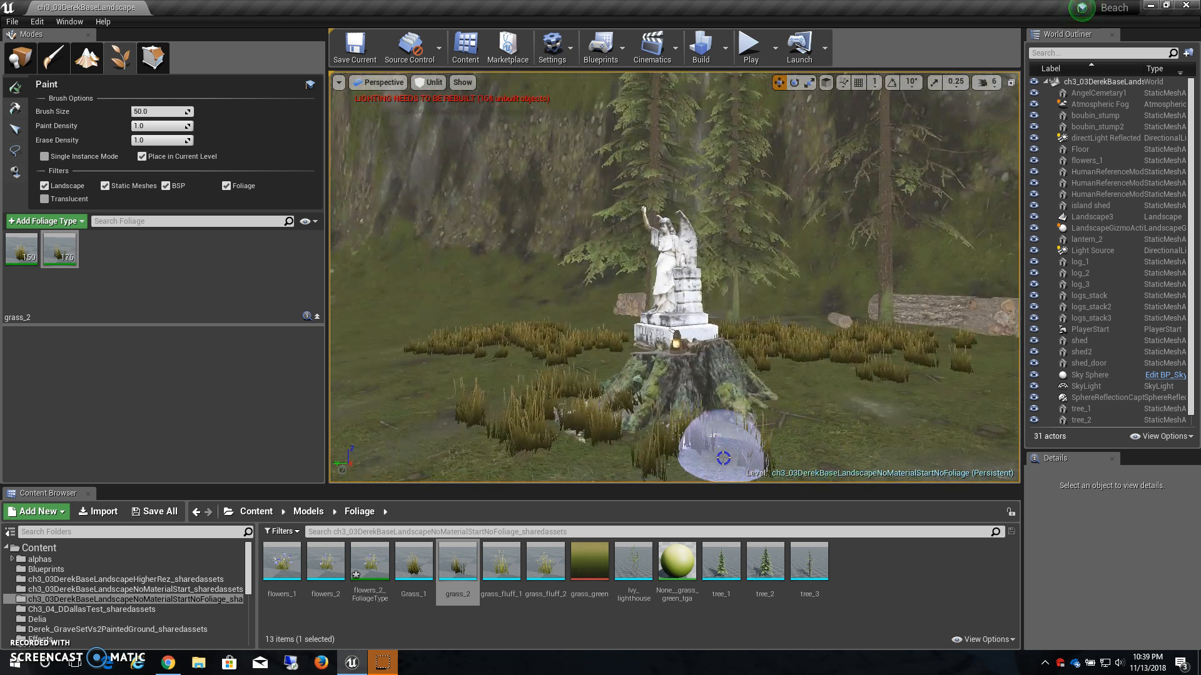
left_click_drag(774, 429, 735, 375, "alt")
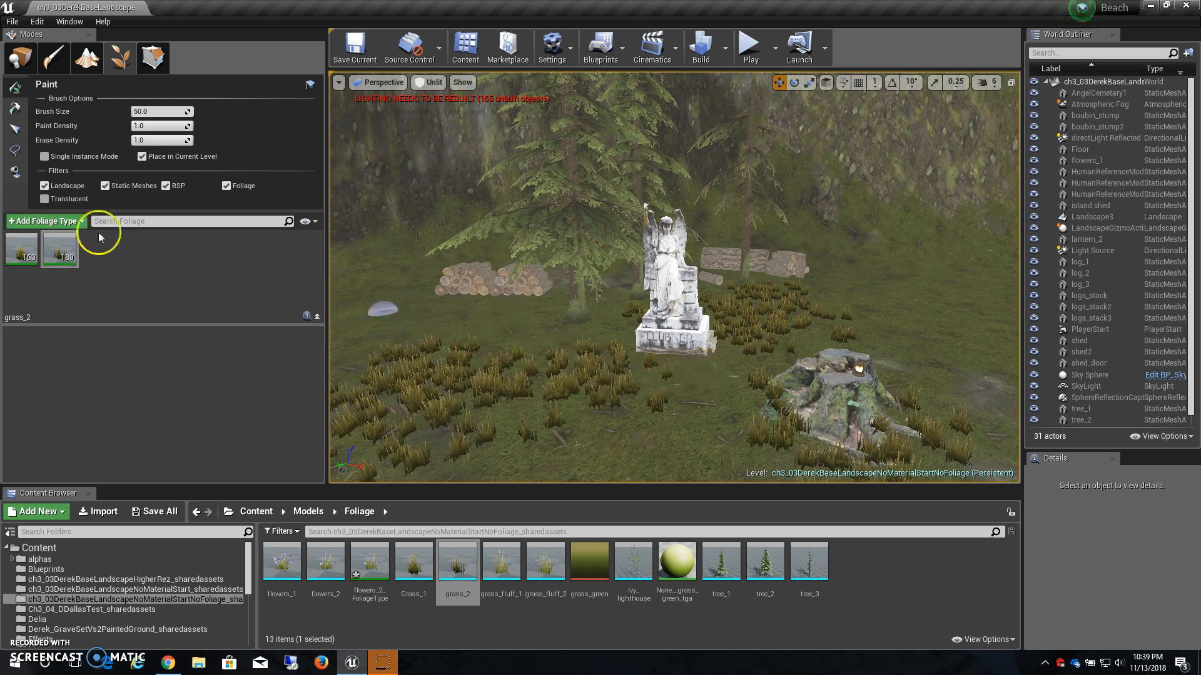
Step: Turn on Single Instance Mode and place individual grass clumps around the base of the statue and the nearby tree
left_click(44, 157)
right_click_drag(671, 366, 675, 373, "alt")
left_click_drag(676, 372, 711, 396, "alt")
right_click_drag(710, 396, 715, 407, "alt")
left_click_drag(716, 407, 695, 419, "alt")
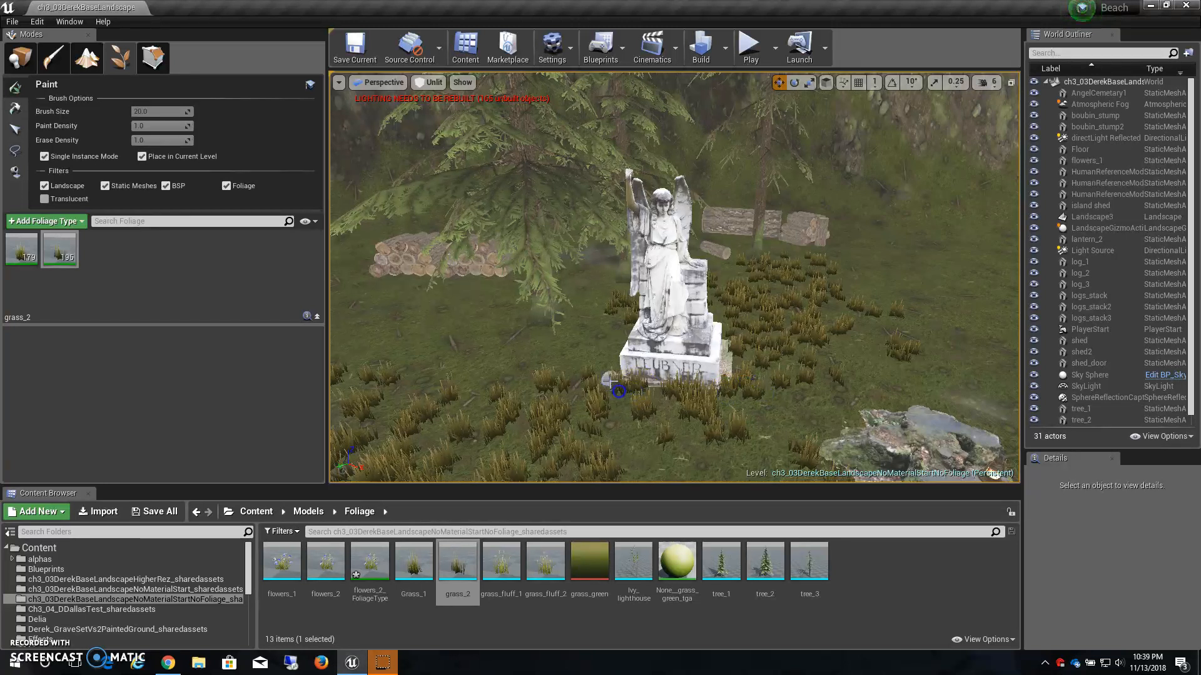
left_click_drag(609, 362, 583, 373, "alt")
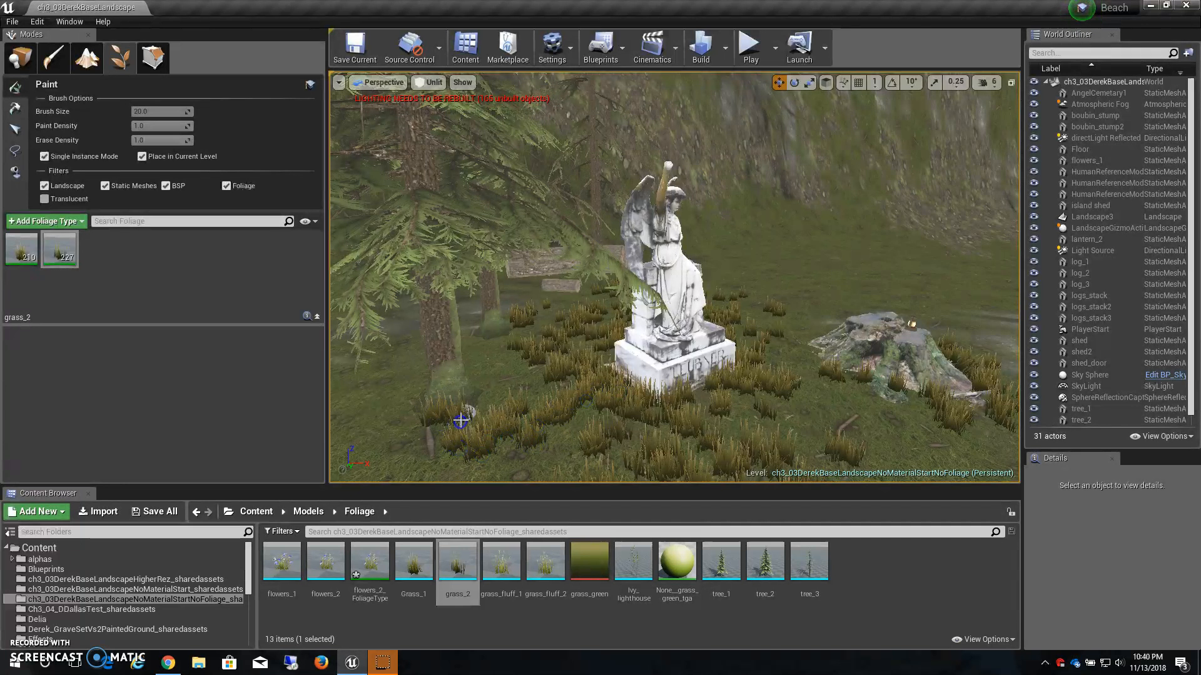
left_click_drag(578, 372, 618, 377, "alt")
left_click_drag(741, 410, 739, 406, "alt")
scroll(744, 414, "up", 5)
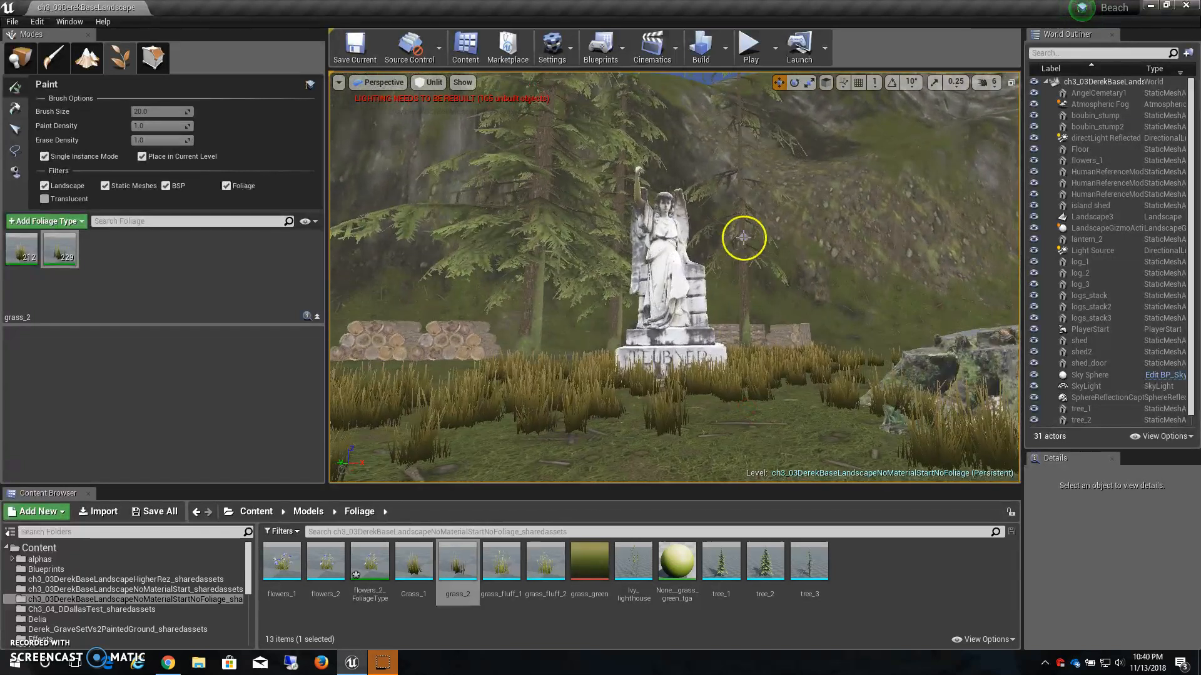
Step: Save the level and play-test it by moving up to the painted grass around the statue and stump
left_click(351, 45)
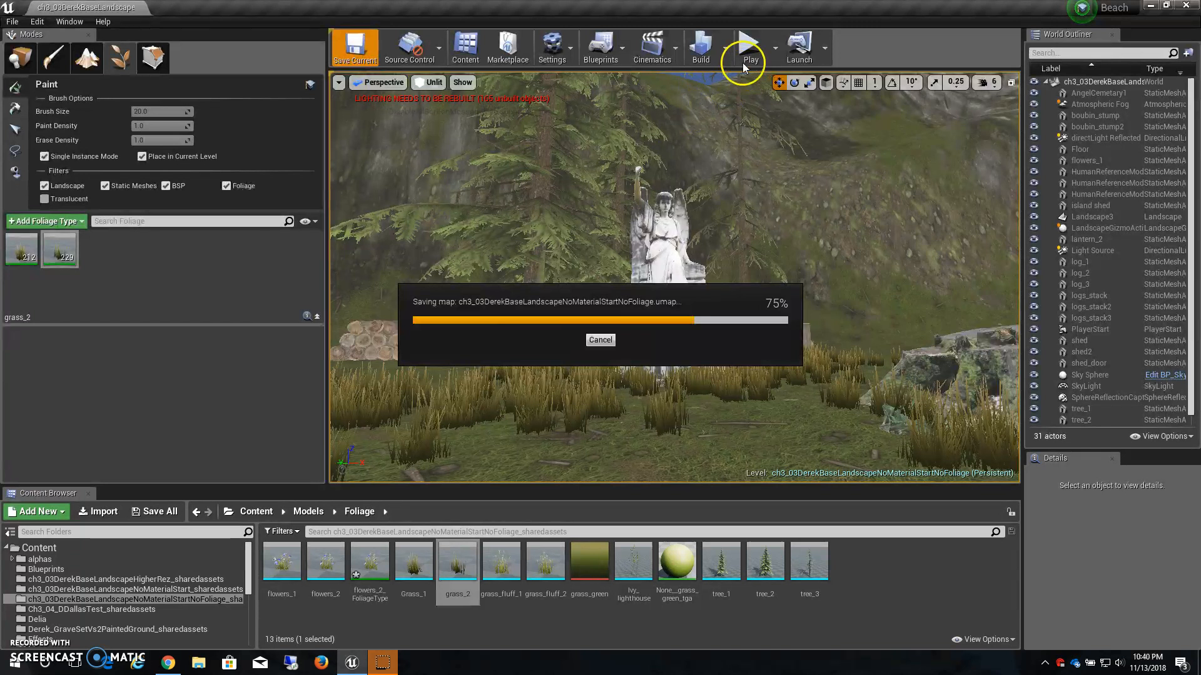
left_click(748, 48)
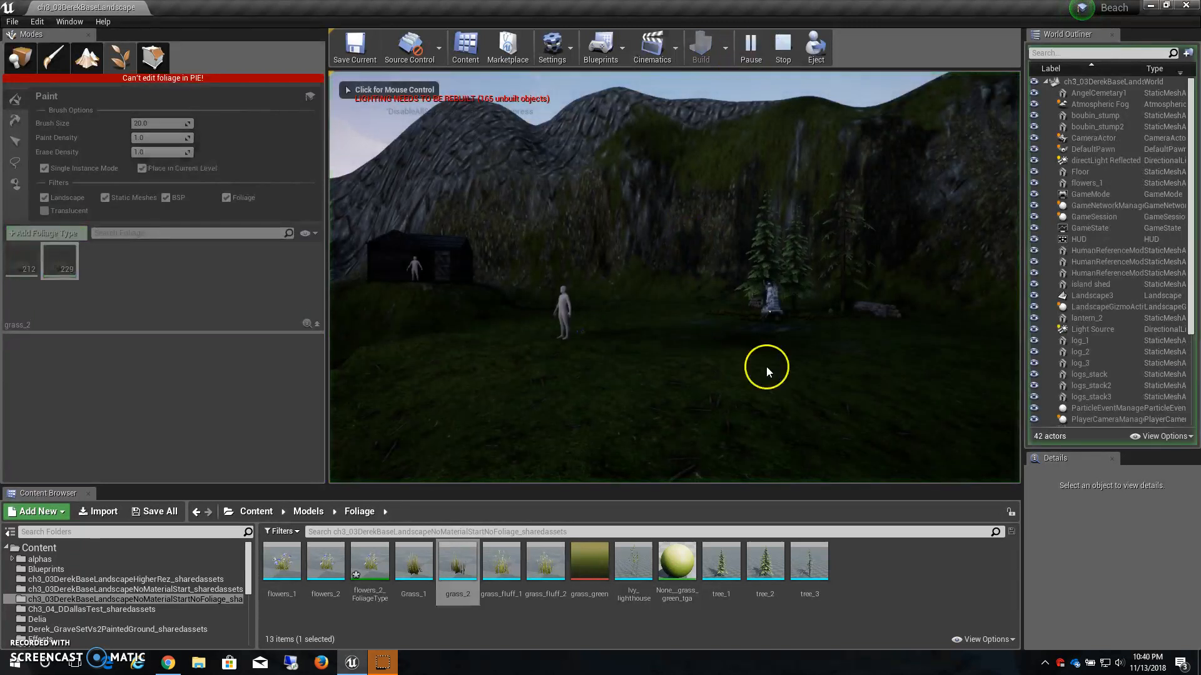
left_click(712, 388)
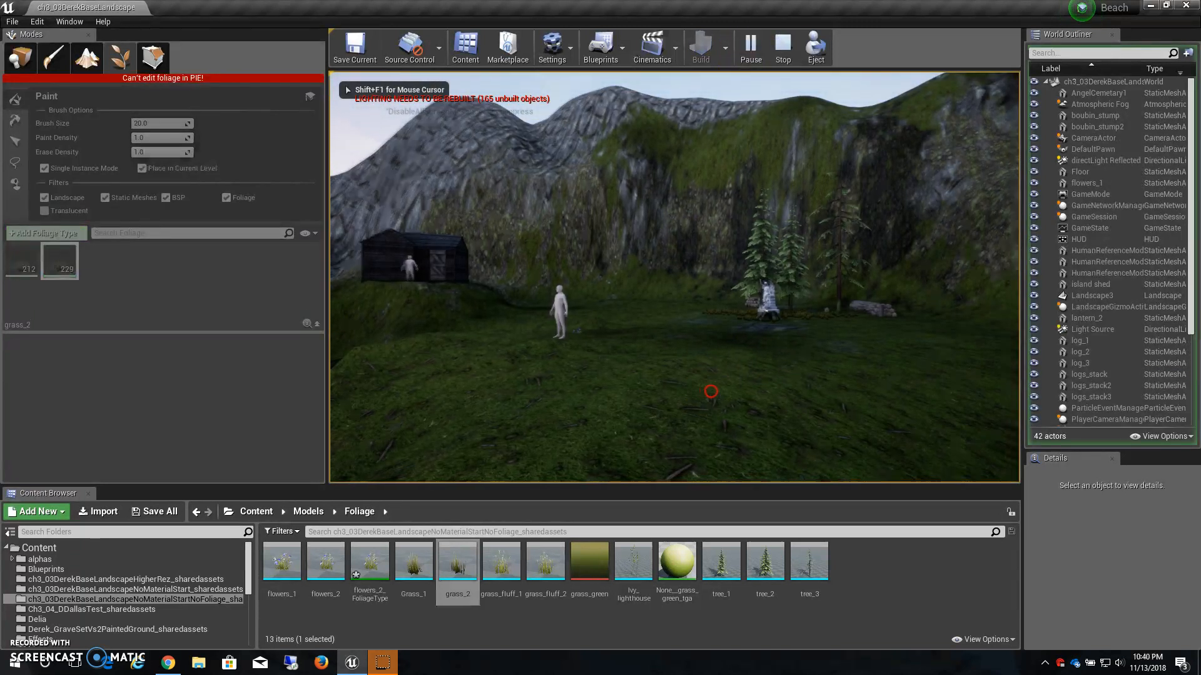
key("w")
key("w")
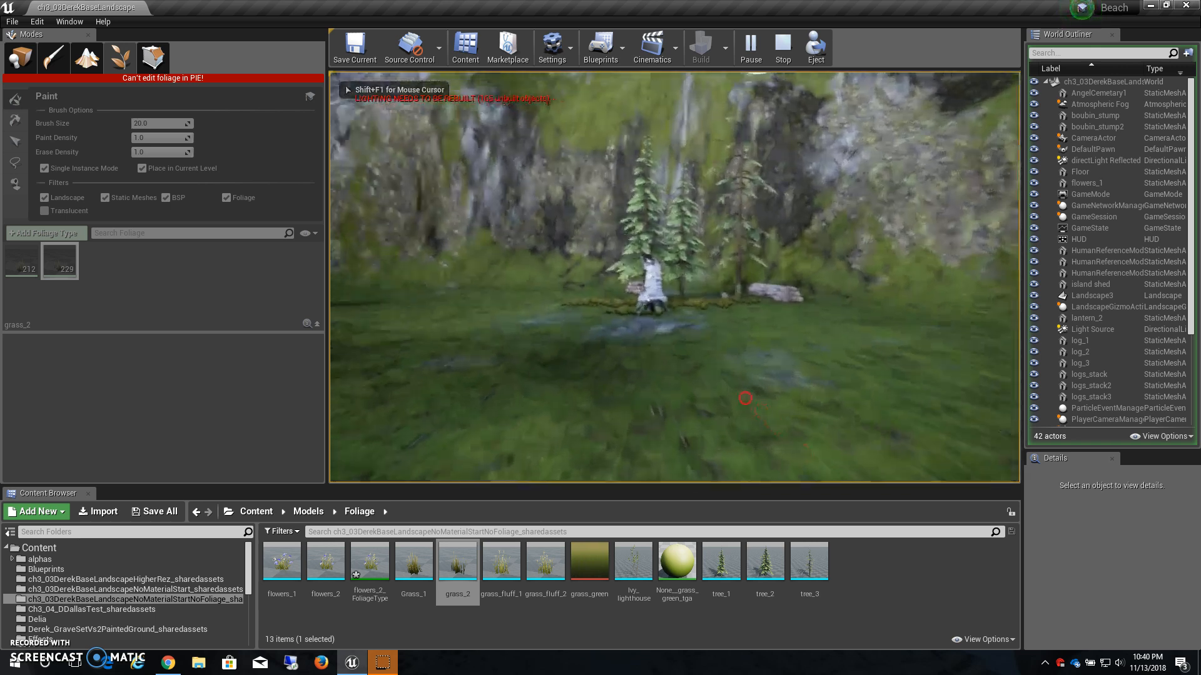
key("w")
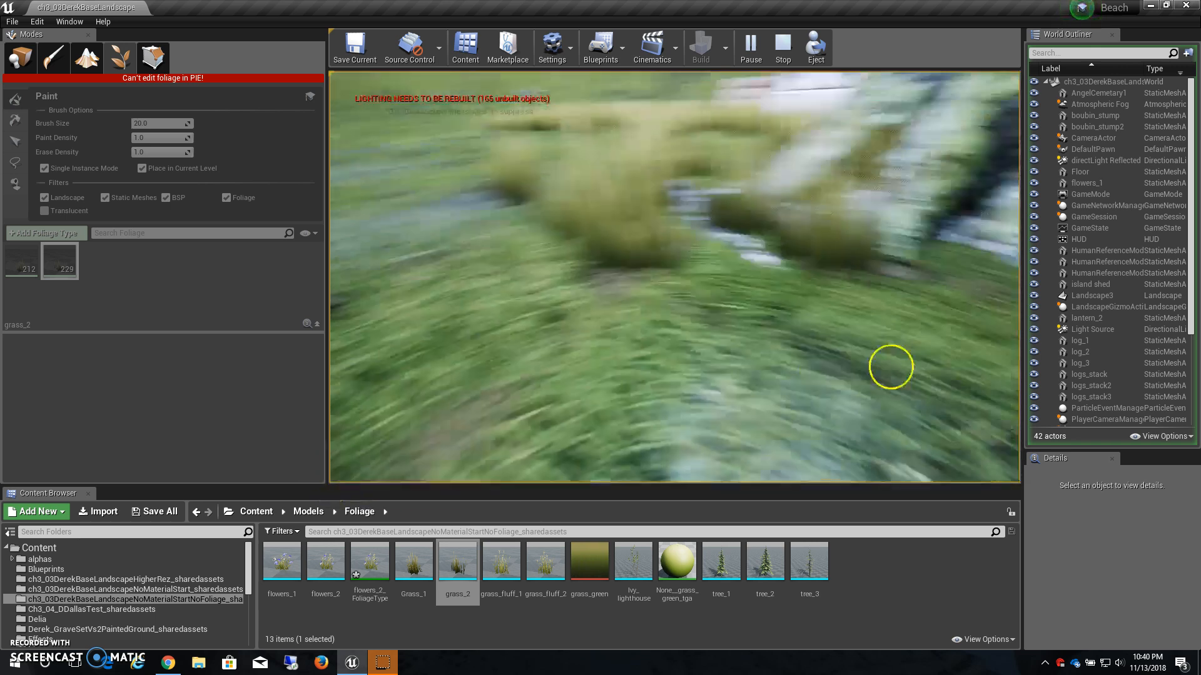
key("s")
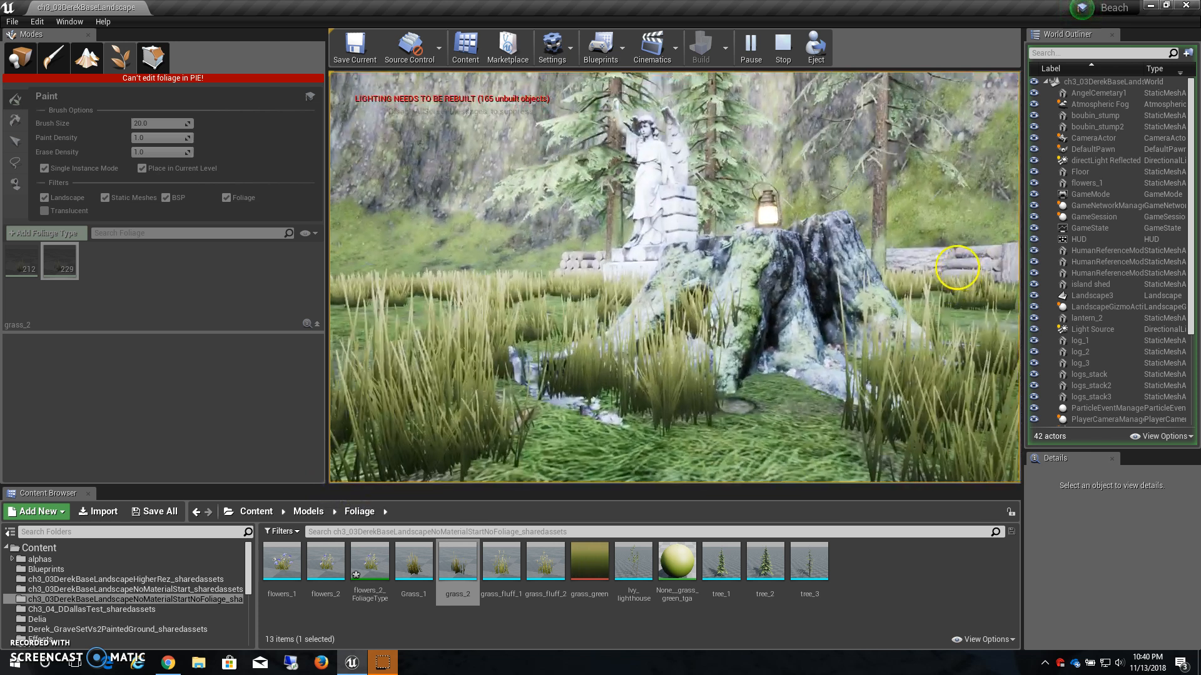
key("Escape")
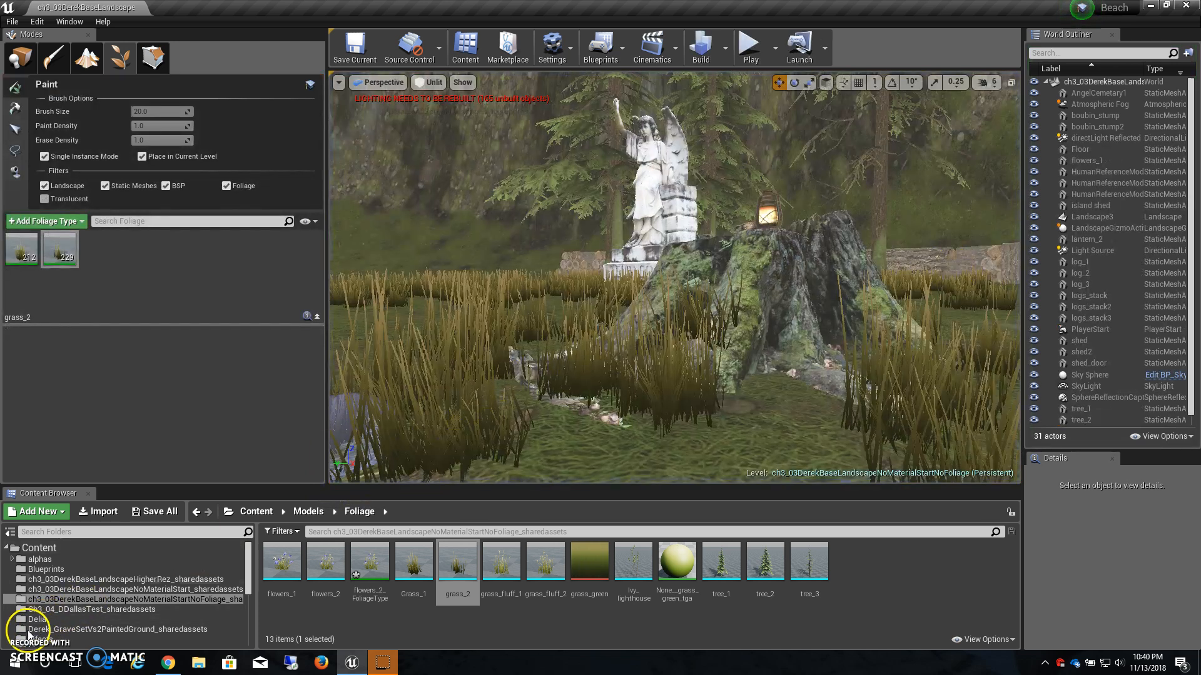
Step: Play-test the level again to view the statue, lantern and surrounding grass up close
scroll(621, 402, "down", 10)
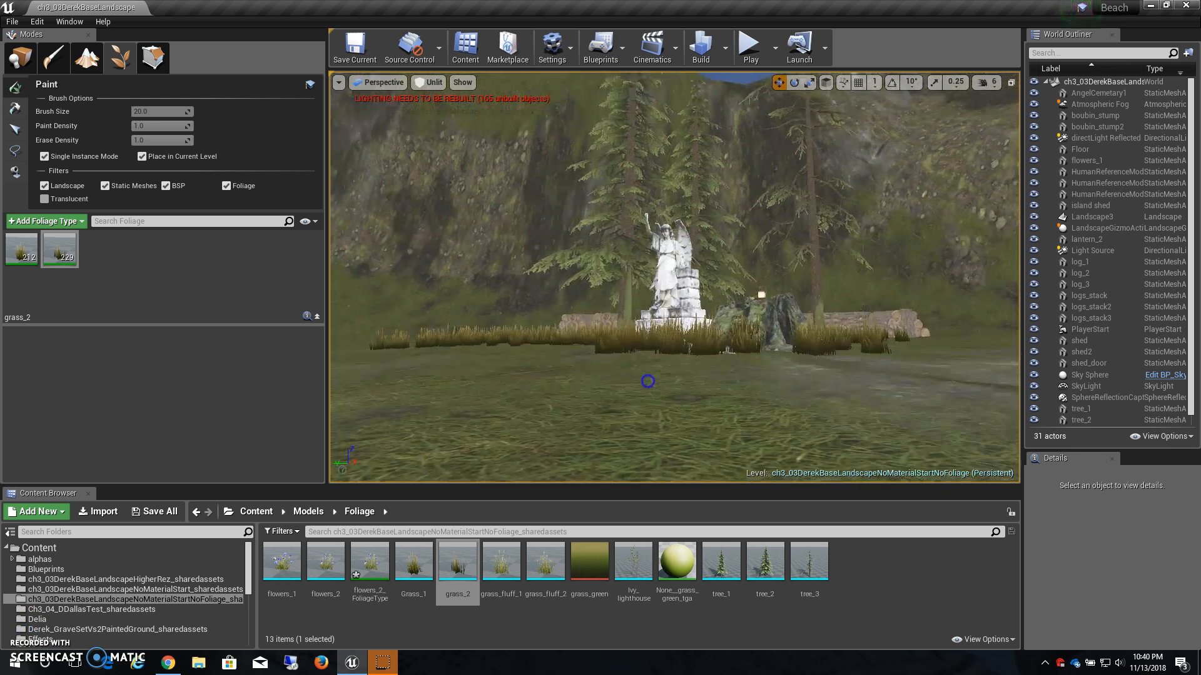
left_click(751, 48)
left_click_drag(710, 316, 929, 302)
key("w")
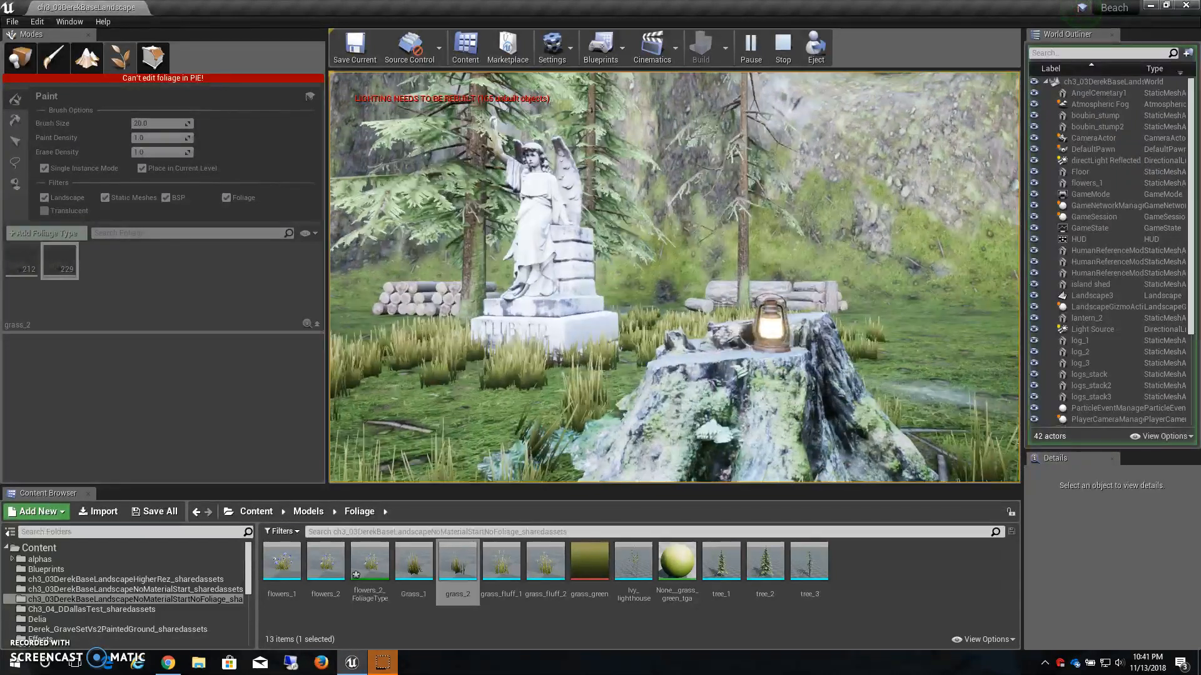
key("Escape")
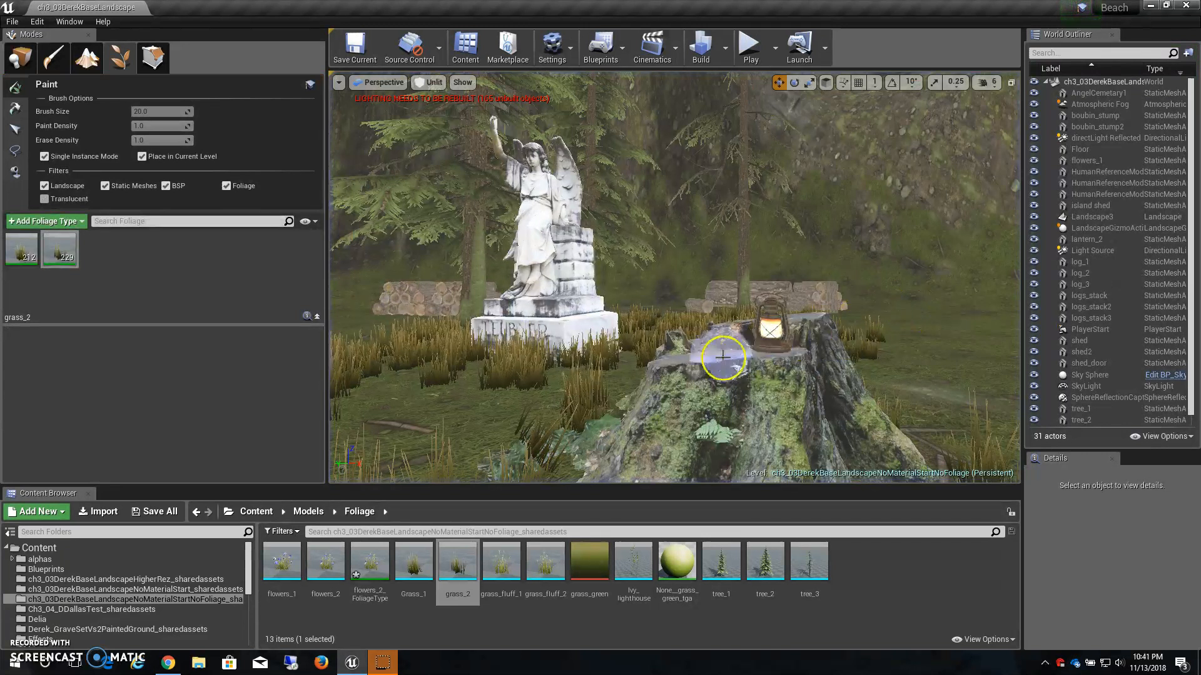
Step: Compare the scene in Lit view mode, return to Unlit and reframe the angel statue
left_click(428, 82)
left_click(438, 103)
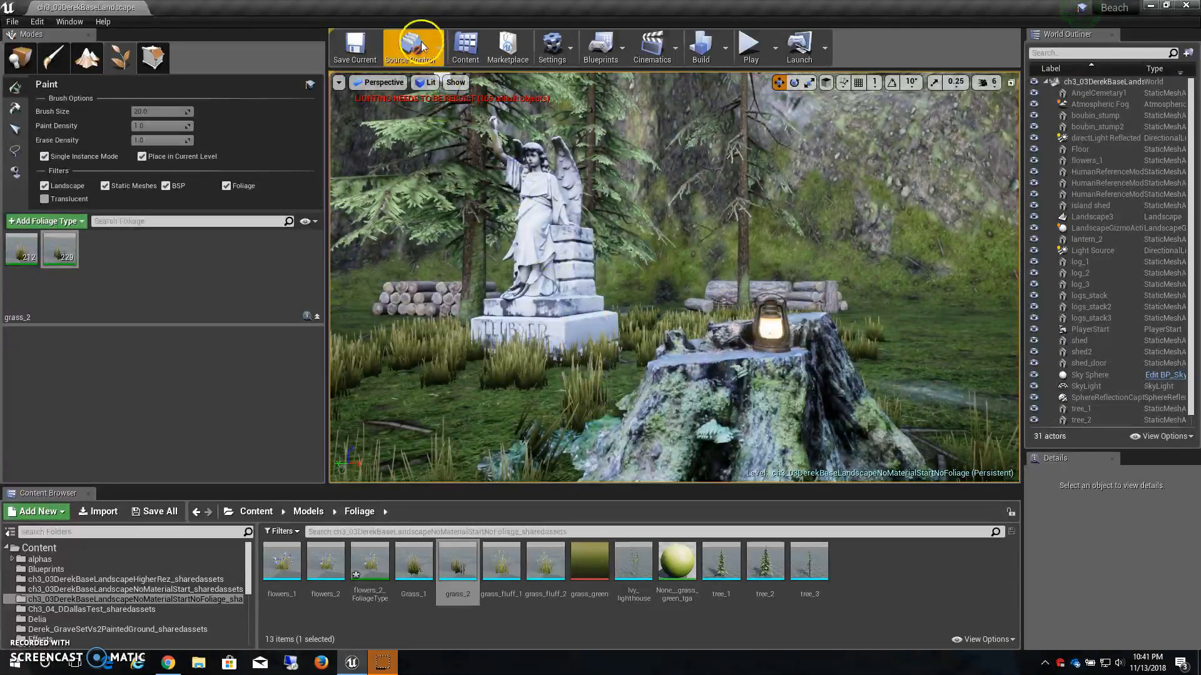
left_click(425, 83)
left_click(444, 123)
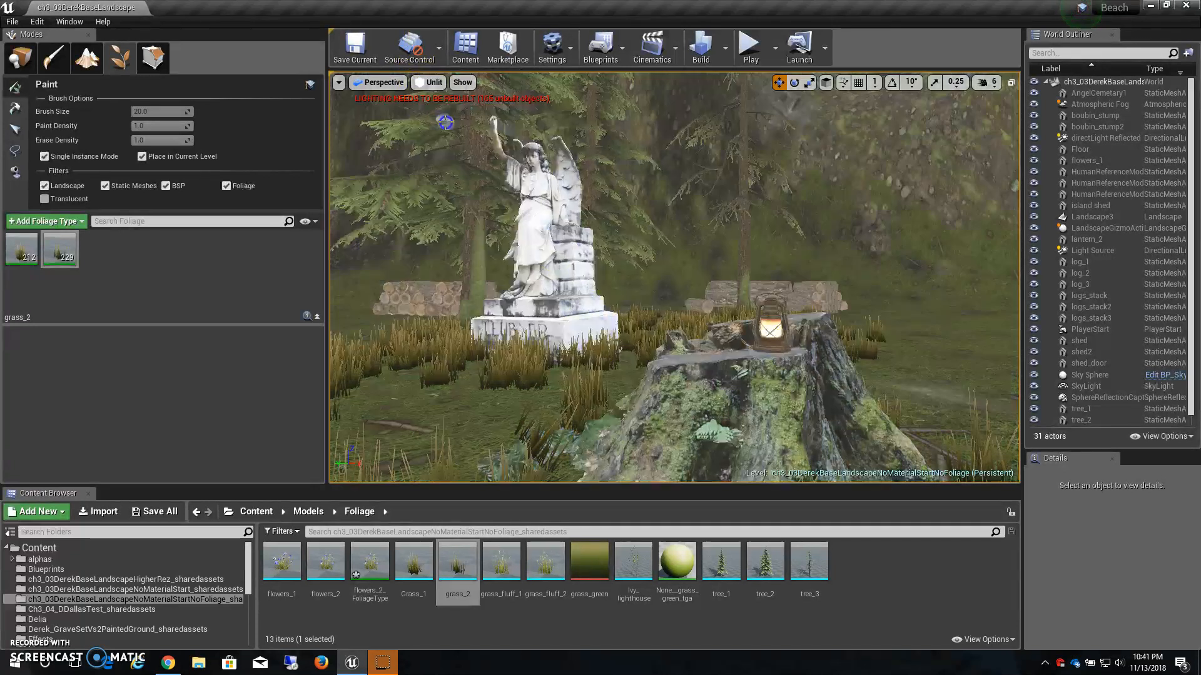
right_click_drag(707, 298, 715, 300)
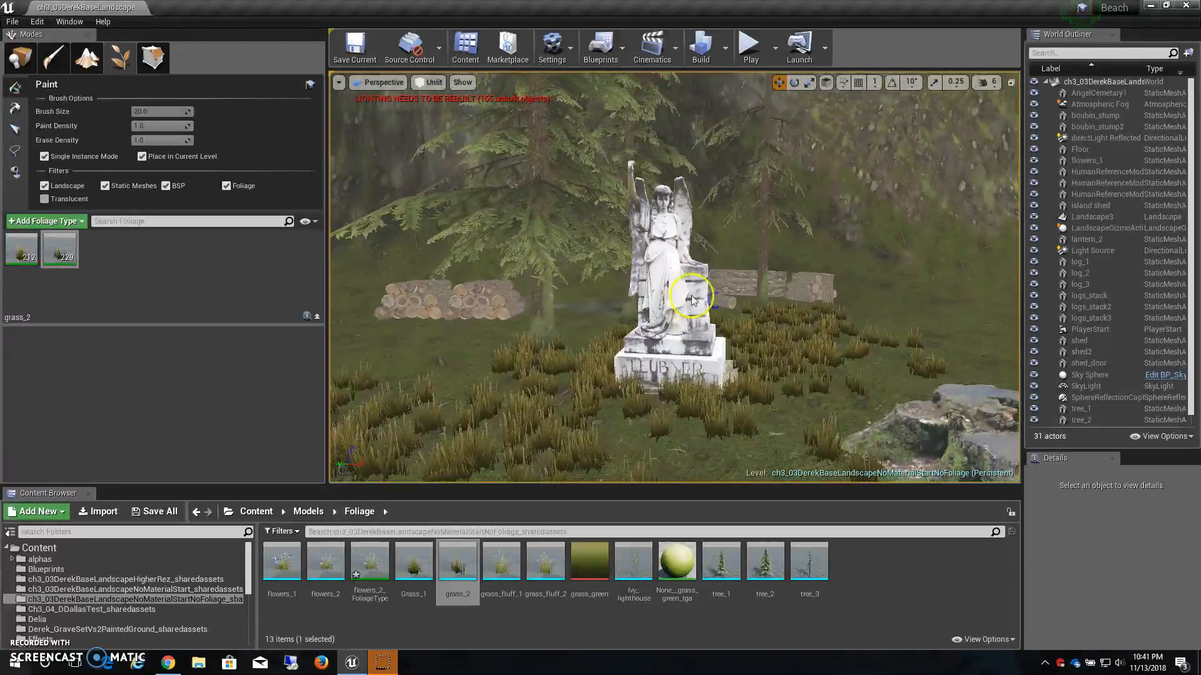
right_click_drag(638, 397, 599, 396)
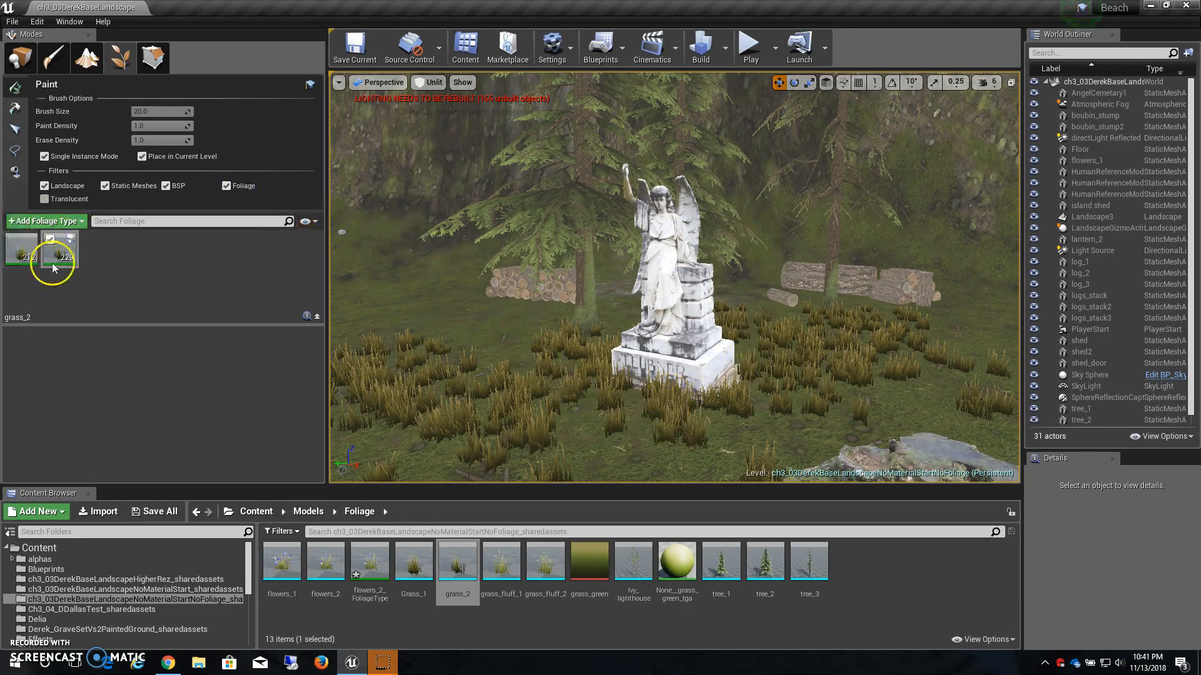
Step: Add grass_fluff_2 to the foliage palette, deactivate grass_2 and Grass_1, and select grass_fluff_2
left_click_drag(546, 563, 216, 269)
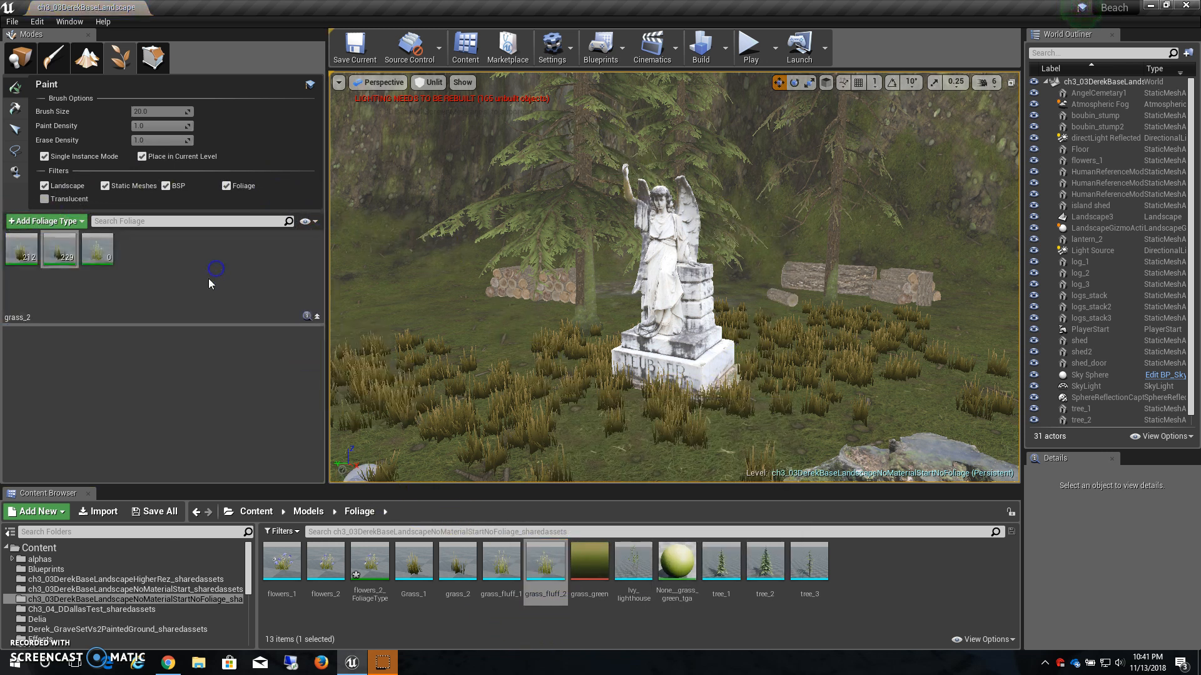
right_click(75, 259)
left_click(86, 299)
right_click(25, 250)
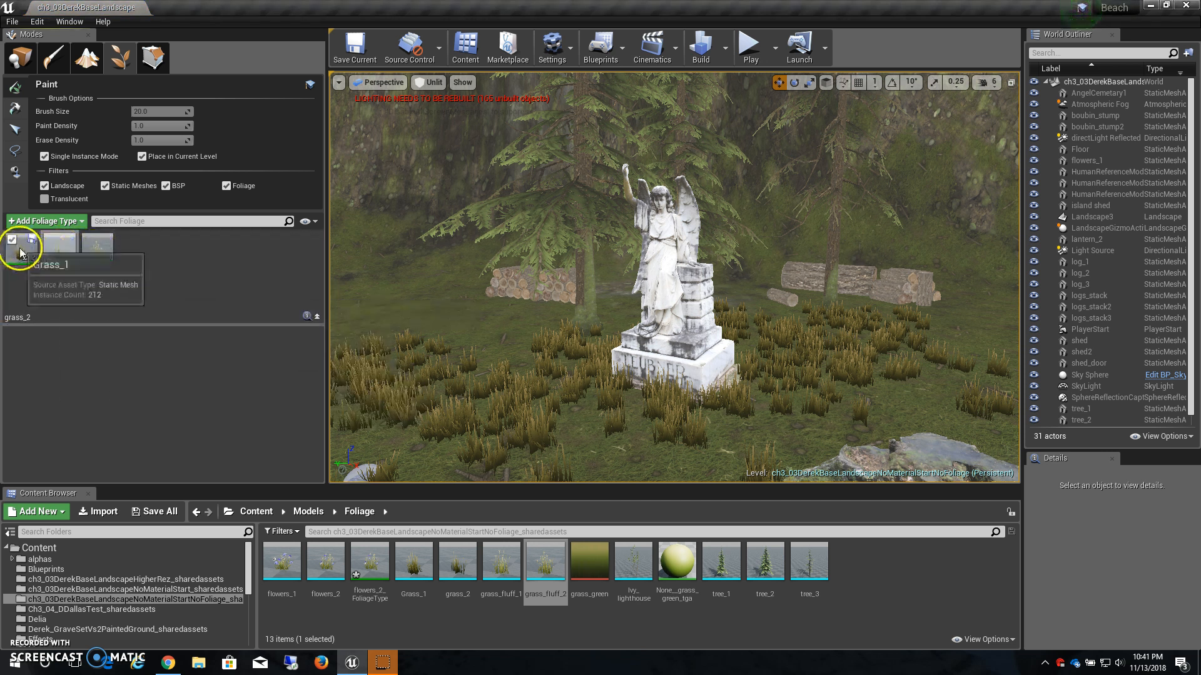
left_click(37, 295)
left_click(90, 261)
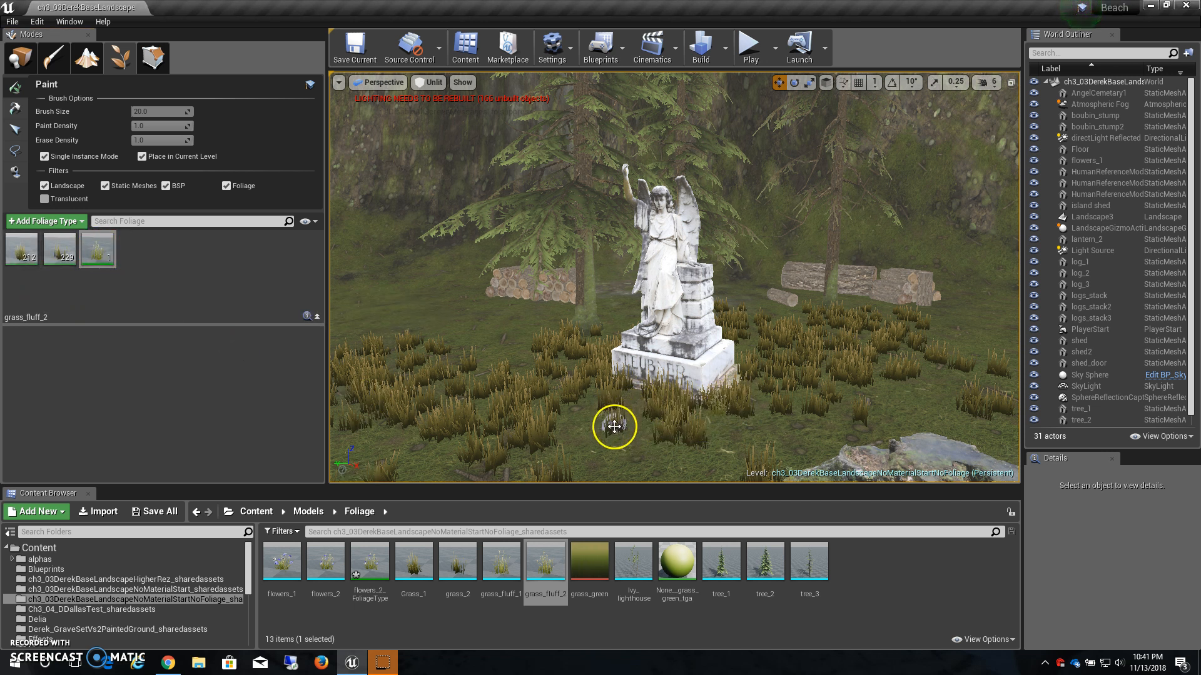
Step: Turn off Single Instance Mode, set the brush size to 200 and paint grass_fluff_2 around the statue
left_click(45, 156)
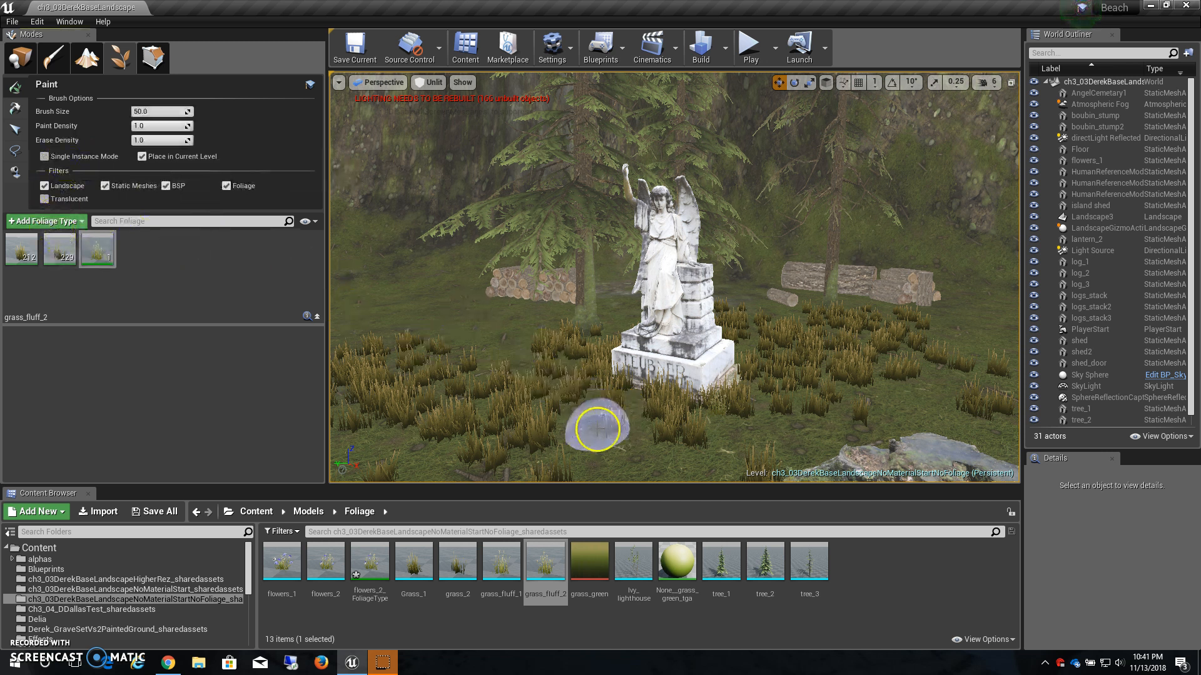
key("bracketright")
key("bracketright")
key("bracketright")
mouse_move(542, 396)
left_mouse_down()
mouse_move(503, 366)
mouse_move(517, 346)
left_mouse_up()
mouse_move(775, 378)
left_mouse_down()
mouse_move(865, 338)
mouse_move(842, 344)
mouse_move(804, 397)
mouse_move(881, 400)
mouse_move(798, 440)
mouse_move(680, 456)
mouse_move(612, 455)
mouse_move(534, 429)
mouse_move(494, 438)
mouse_move(710, 455)
left_mouse_up()
mouse_move(688, 421)
right_mouse_down()
mouse_move(693, 405)
mouse_move(737, 383)
right_mouse_up()
left_click_drag(464, 437, 544, 437)
scroll(477, 402, "down", 3)
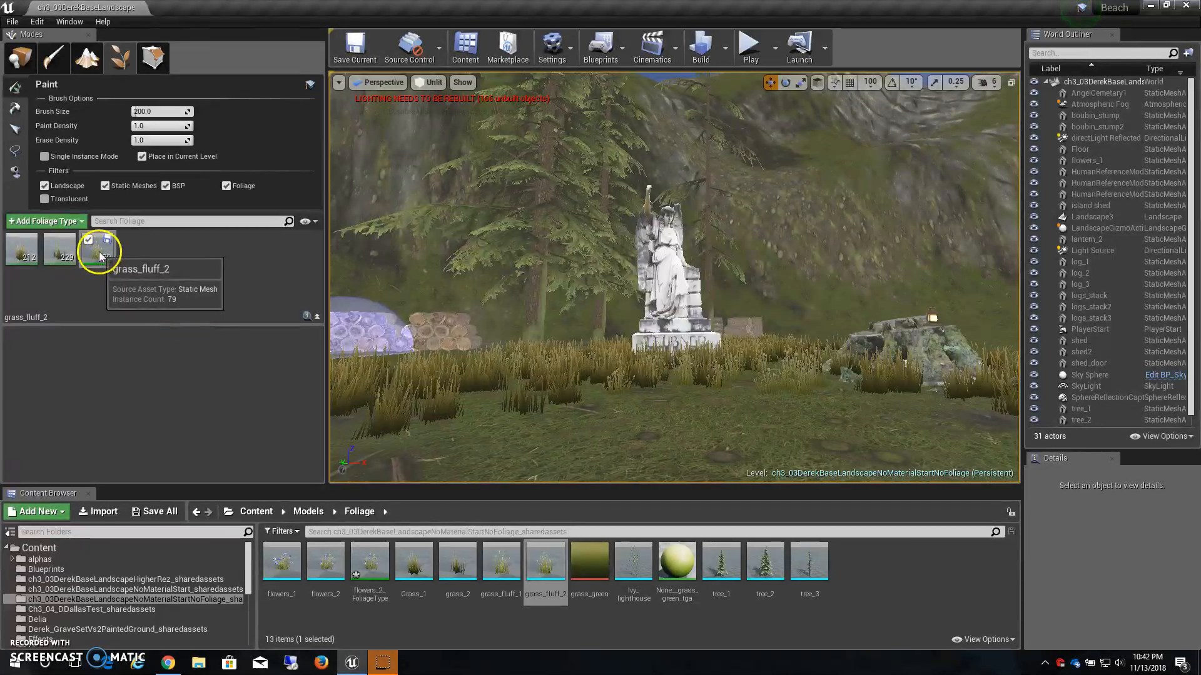
Step: Activate grass_2 alongside grass_fluff_2 and paint both types onto the ground around the angel statue
right_click(60, 252)
left_click(82, 298)
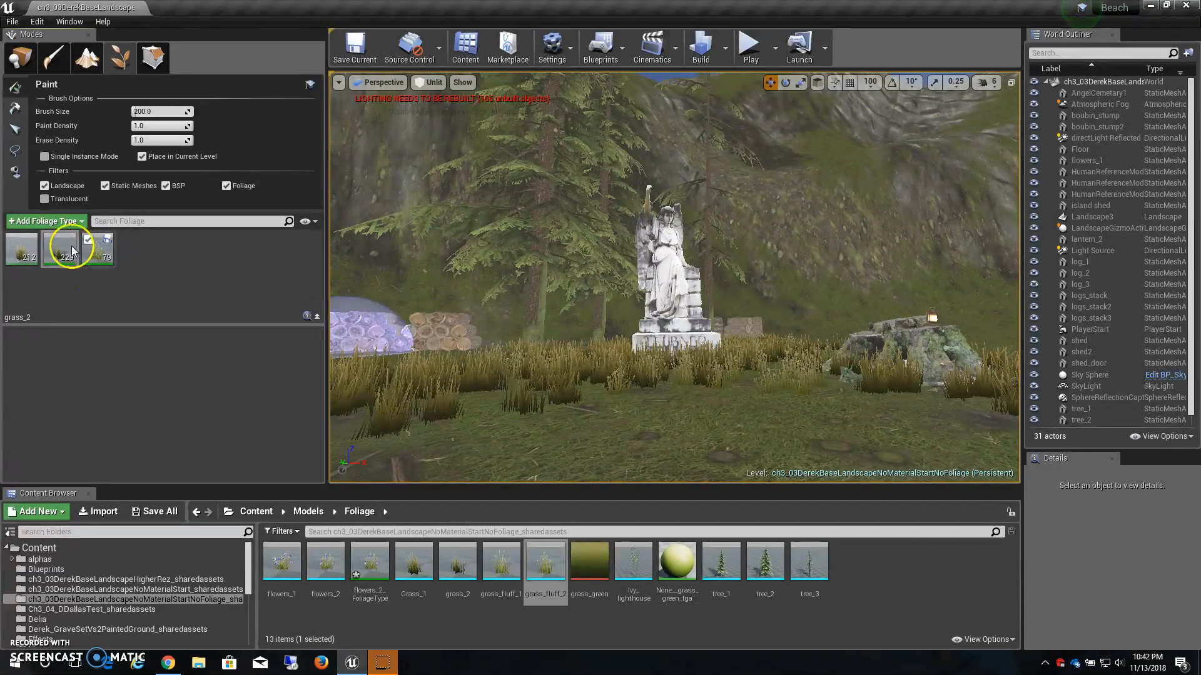
mouse_move(611, 397)
left_mouse_down()
mouse_move(610, 418)
mouse_move(770, 417)
left_mouse_up()
mouse_move(770, 417)
right_mouse_down()
mouse_move(748, 398)
mouse_move(707, 400)
mouse_move(728, 409)
mouse_move(724, 400)
right_mouse_up()
mouse_move(457, 375)
left_mouse_down()
mouse_move(425, 343)
mouse_move(351, 350)
mouse_move(394, 389)
mouse_move(722, 395)
left_mouse_up()
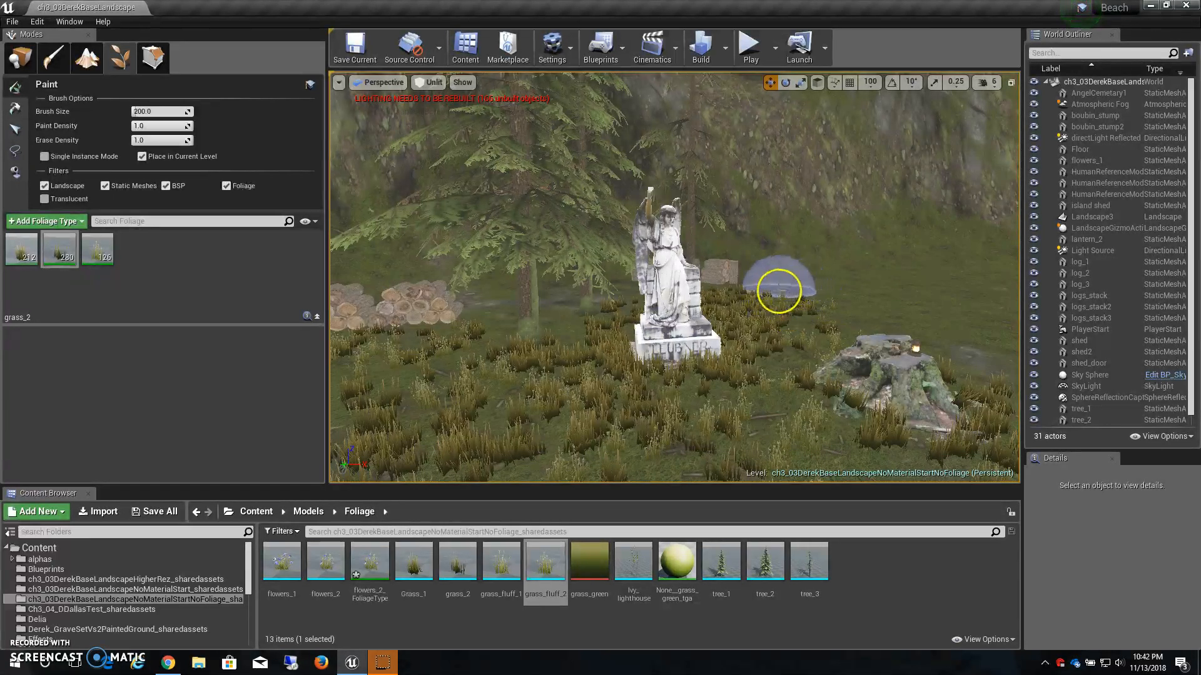
Step: Extend the mixed grass_2 and grass_fluff_2 cover across the wider clearing behind the statue and around the stump
mouse_move(773, 291)
left_mouse_down()
mouse_move(935, 284)
mouse_move(890, 318)
mouse_move(865, 317)
mouse_move(975, 307)
mouse_move(979, 291)
mouse_move(860, 272)
mouse_move(817, 299)
mouse_move(810, 341)
mouse_move(873, 327)
left_mouse_up()
scroll(873, 327, "down", 5)
left_click_drag(592, 349, 444, 392, "alt")
mouse_move(568, 302)
left_mouse_down()
mouse_move(490, 261)
mouse_move(442, 290)
mouse_move(439, 345)
mouse_move(466, 245)
mouse_move(531, 243)
mouse_move(511, 235)
mouse_move(446, 258)
mouse_move(388, 235)
mouse_move(356, 316)
mouse_move(375, 311)
left_mouse_up()
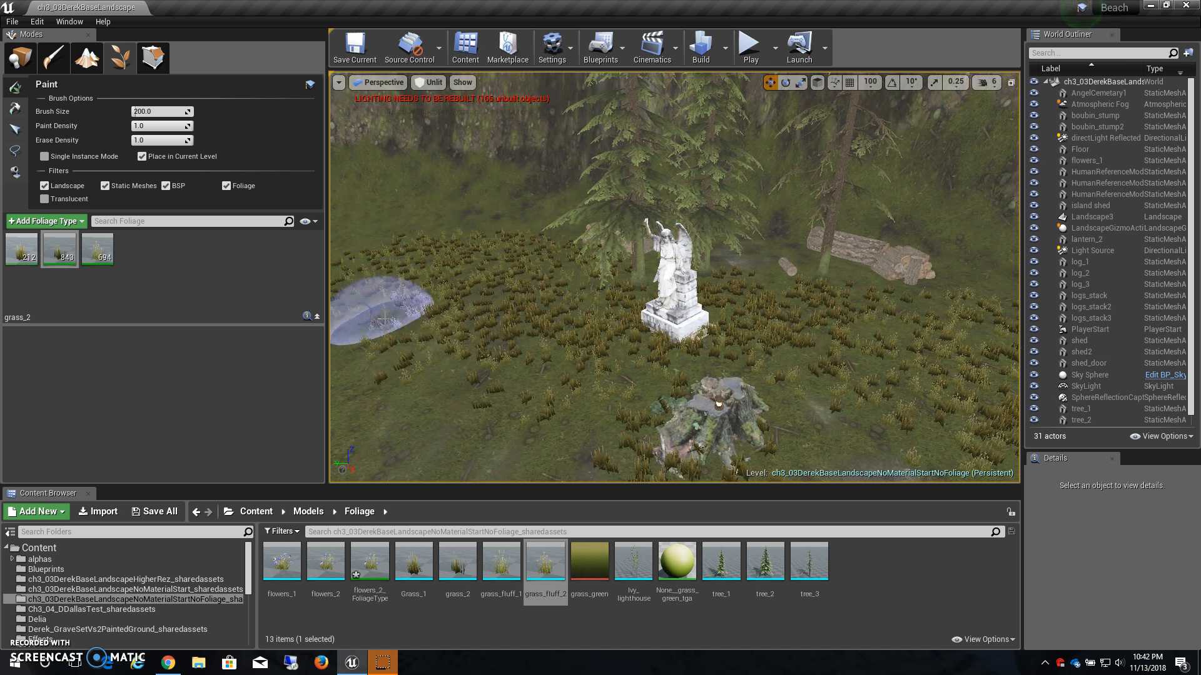
mouse_move(678, 362)
left_mouse_down("alt")
mouse_move(731, 323)
mouse_move(509, 415)
mouse_move(651, 403)
mouse_move(877, 417)
mouse_move(919, 363)
mouse_move(925, 387)
mouse_move(588, 347)
left_mouse_up("alt")
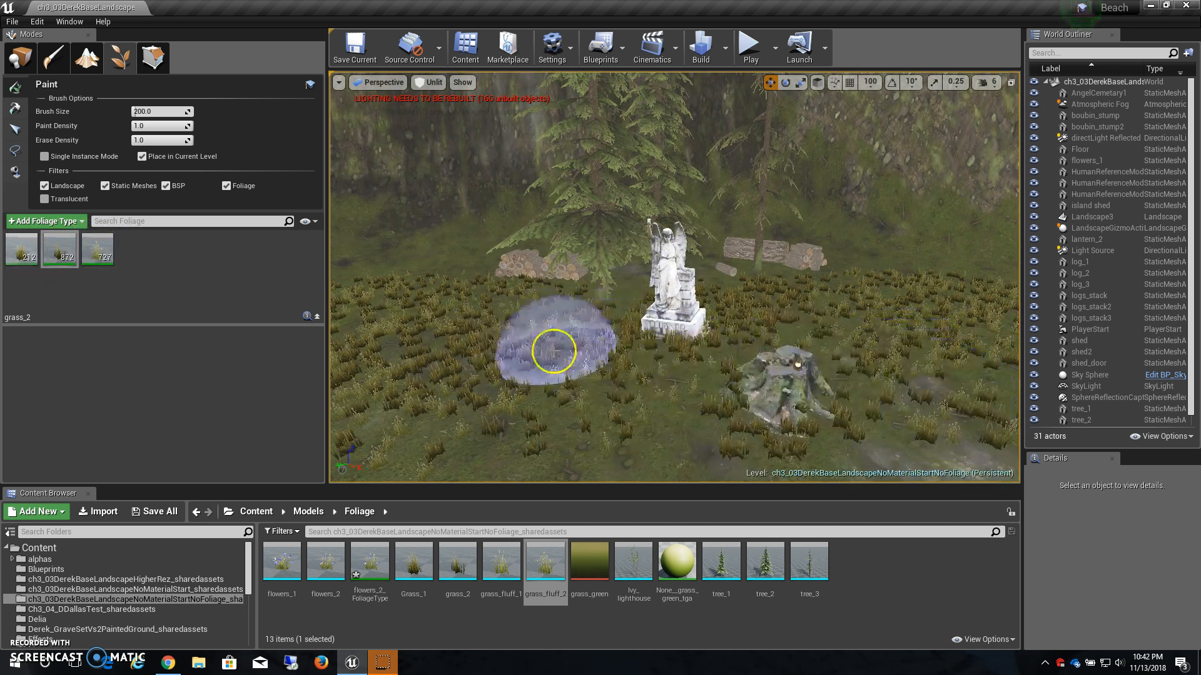
mouse_move(600, 377)
left_mouse_down("alt")
mouse_move(612, 341)
mouse_move(606, 382)
left_mouse_up("alt")
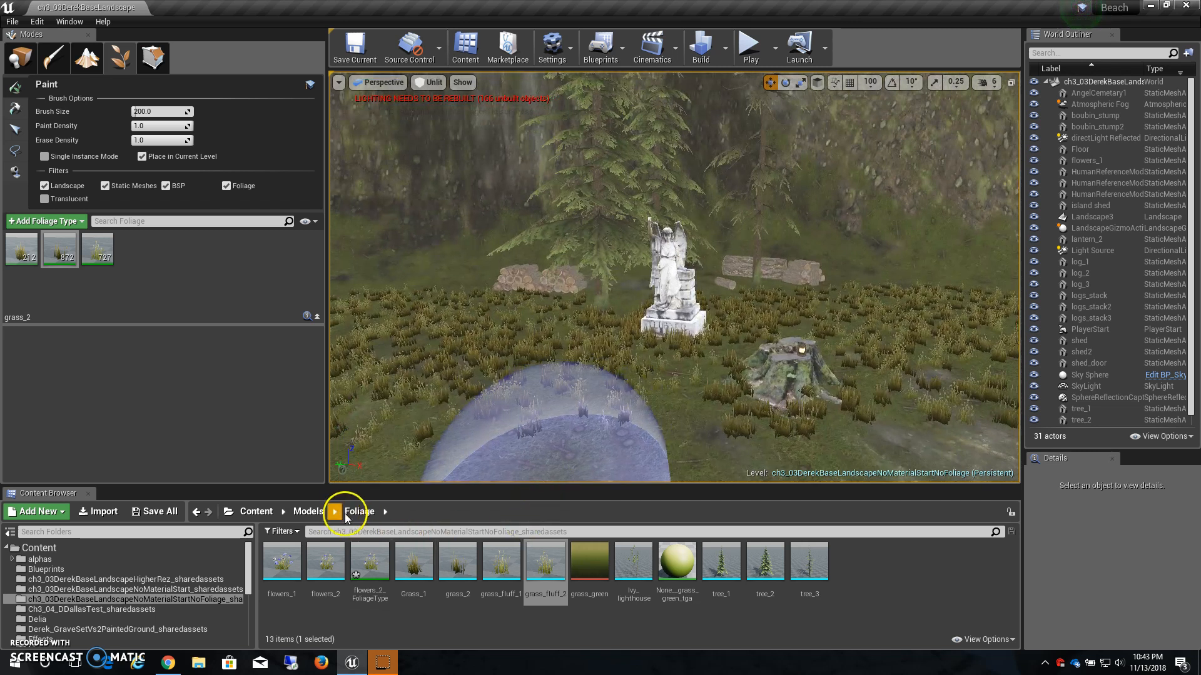
Step: Open the Models > rOCKS asset folder, switch from foliage painting to Place mode and save the current level
left_click(308, 512)
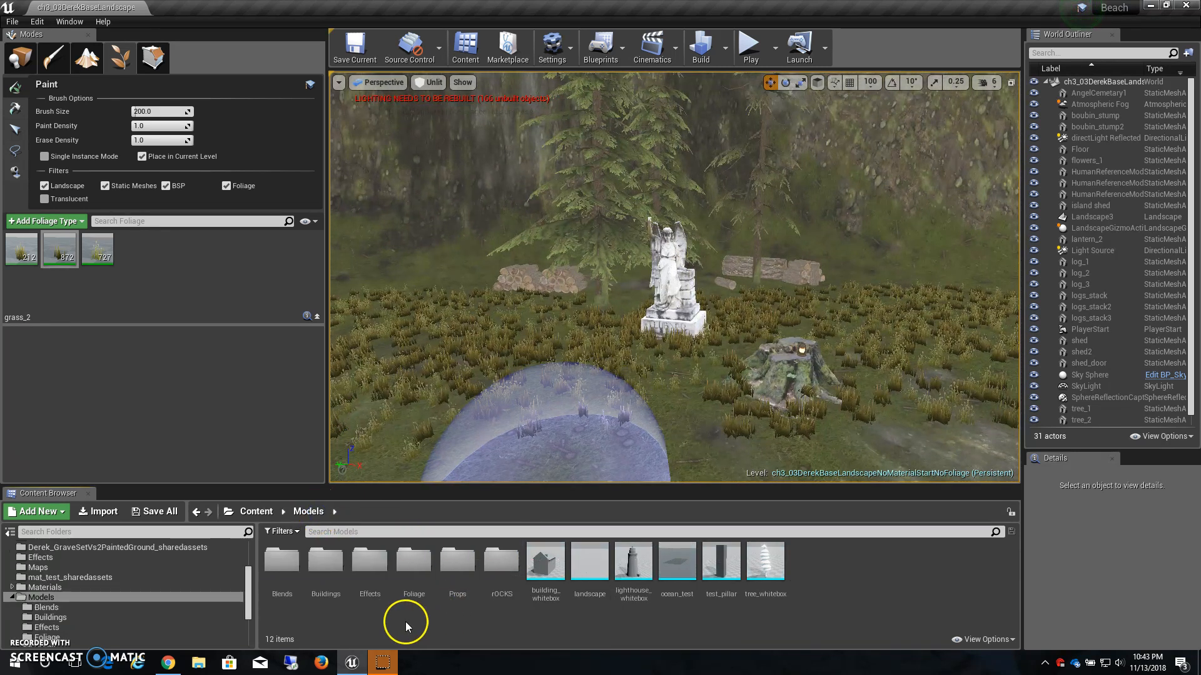
double_click(498, 563)
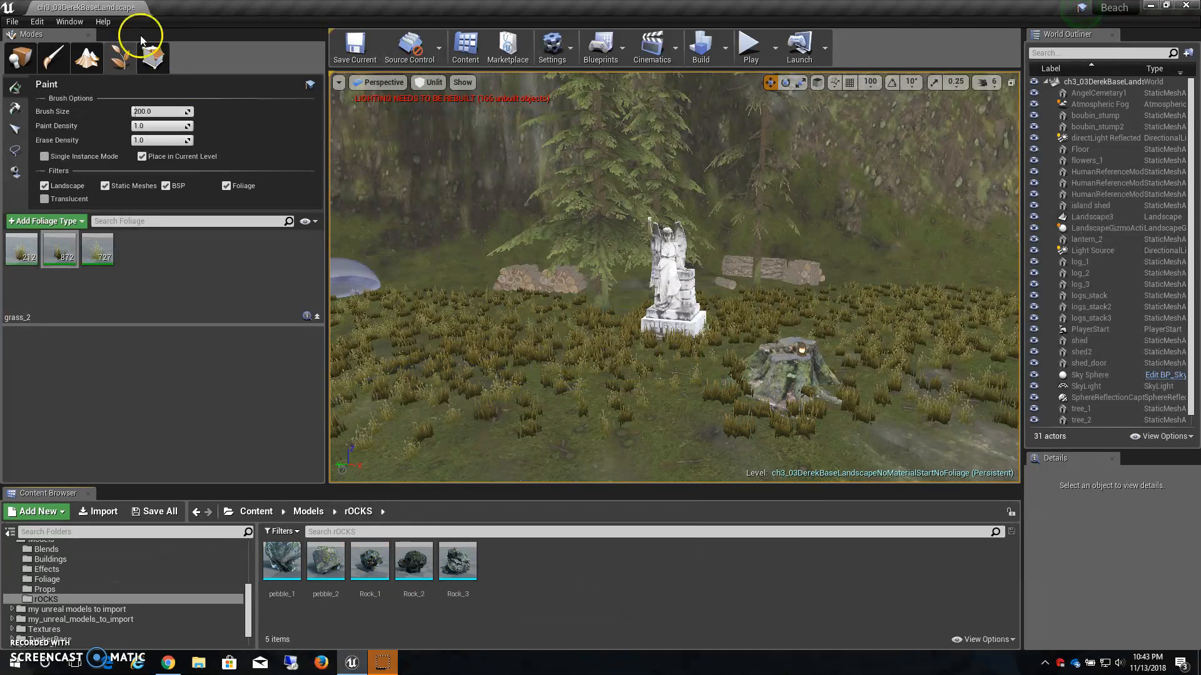
left_click(23, 59)
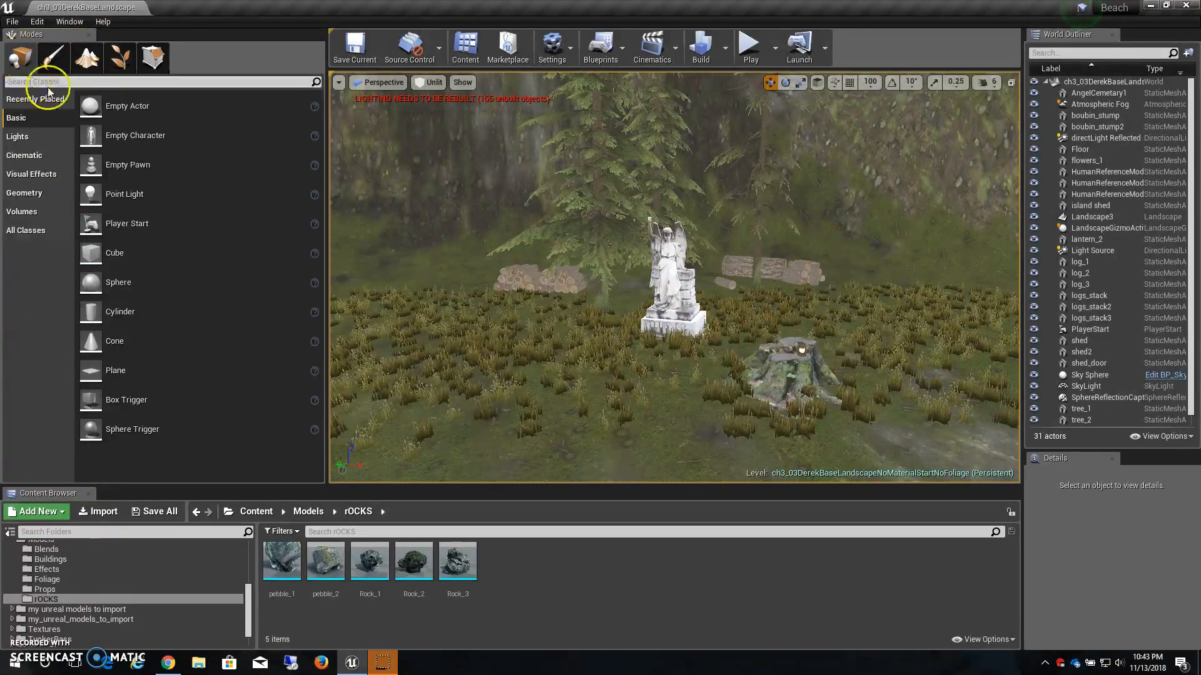
left_click(348, 54)
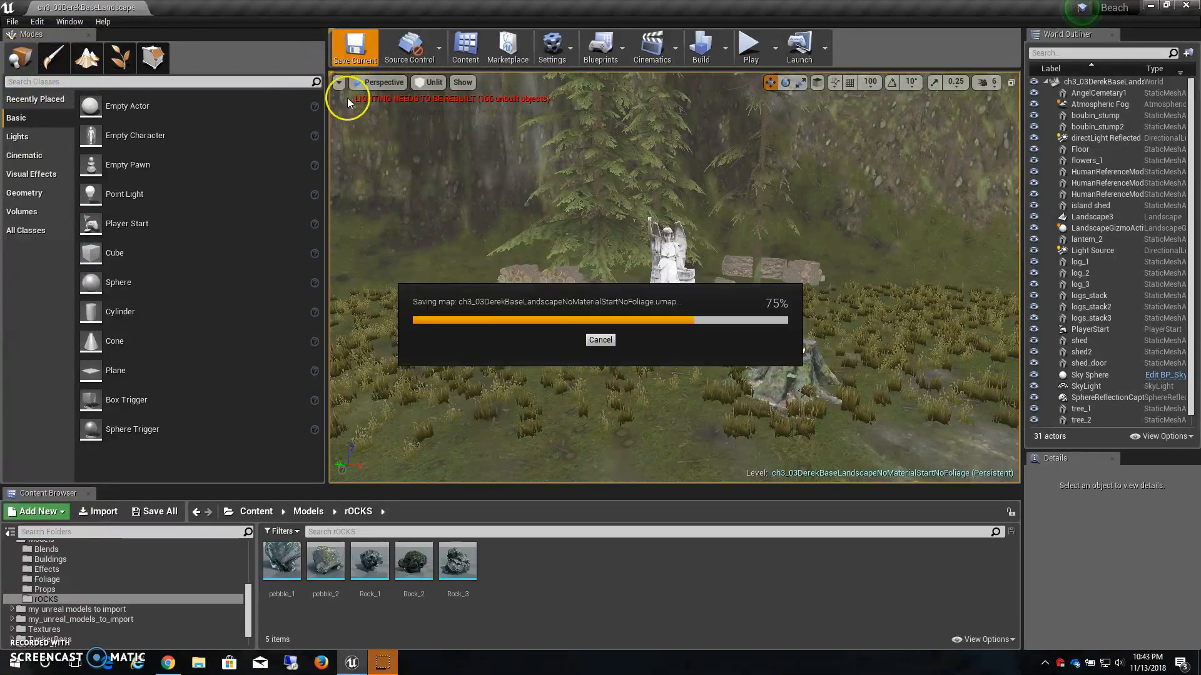
Step: Place a Rock_2 mesh beside the statue, raise it and shift it across to the opposite side of the statue's base
left_click_drag(411, 566, 608, 342)
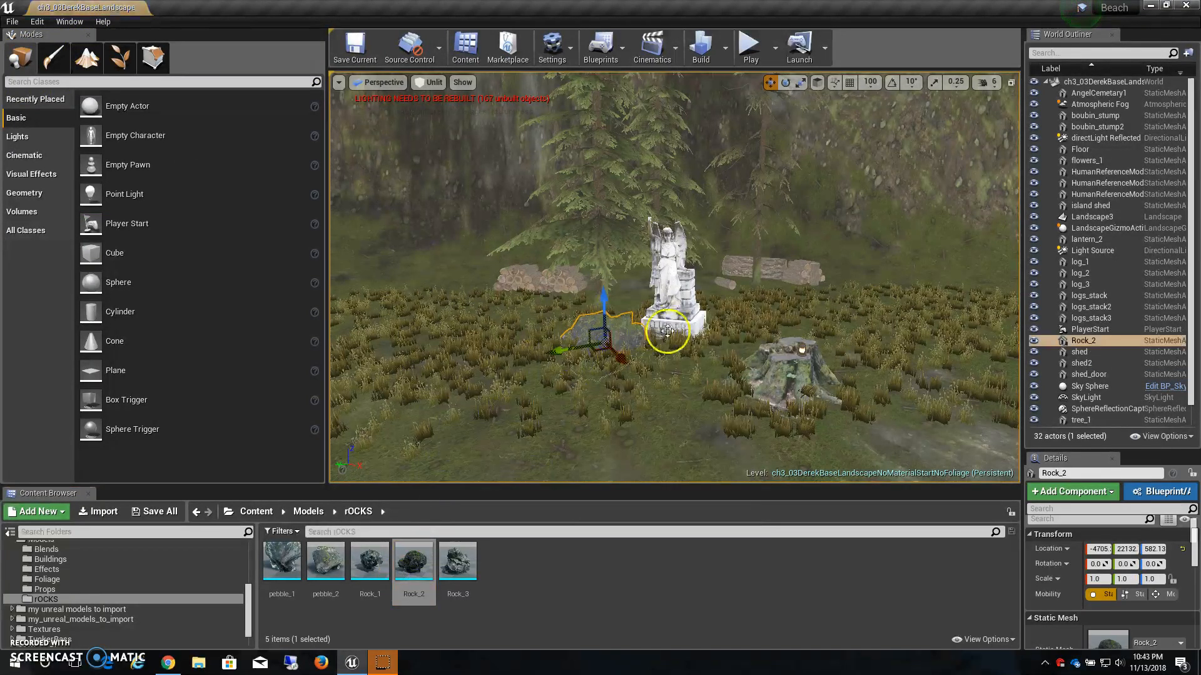
left_click_drag(603, 299, 611, 280)
left_click_drag(674, 333, 527, 456, "alt")
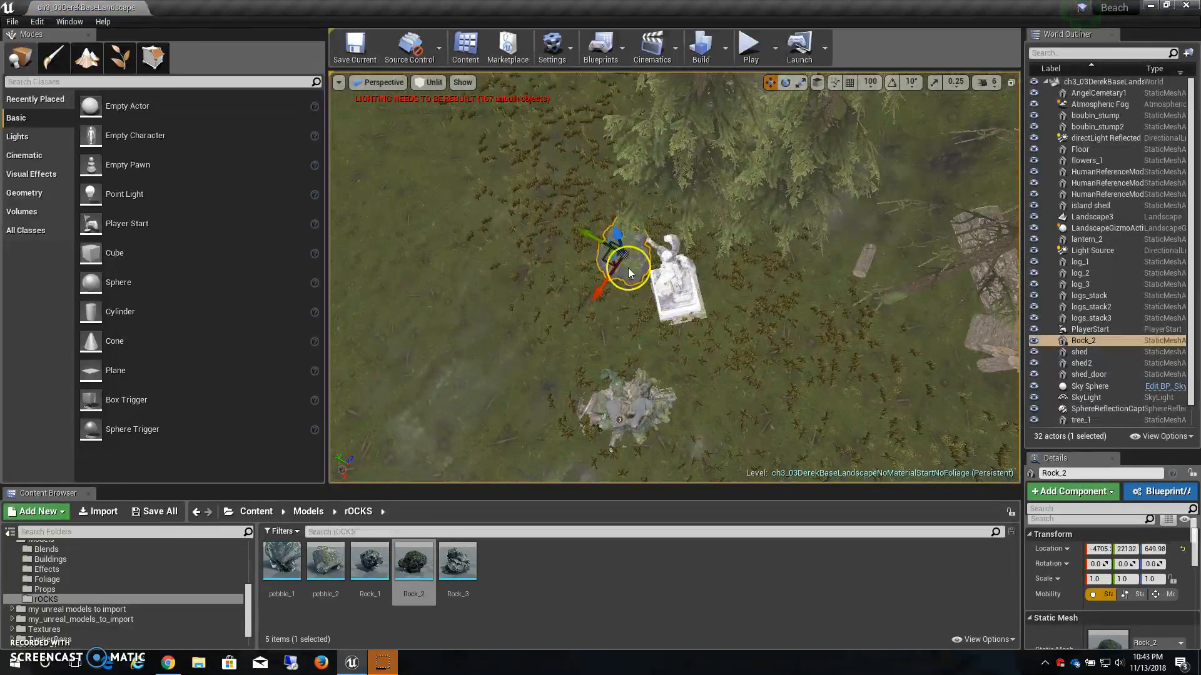
left_click_drag(588, 240, 650, 282)
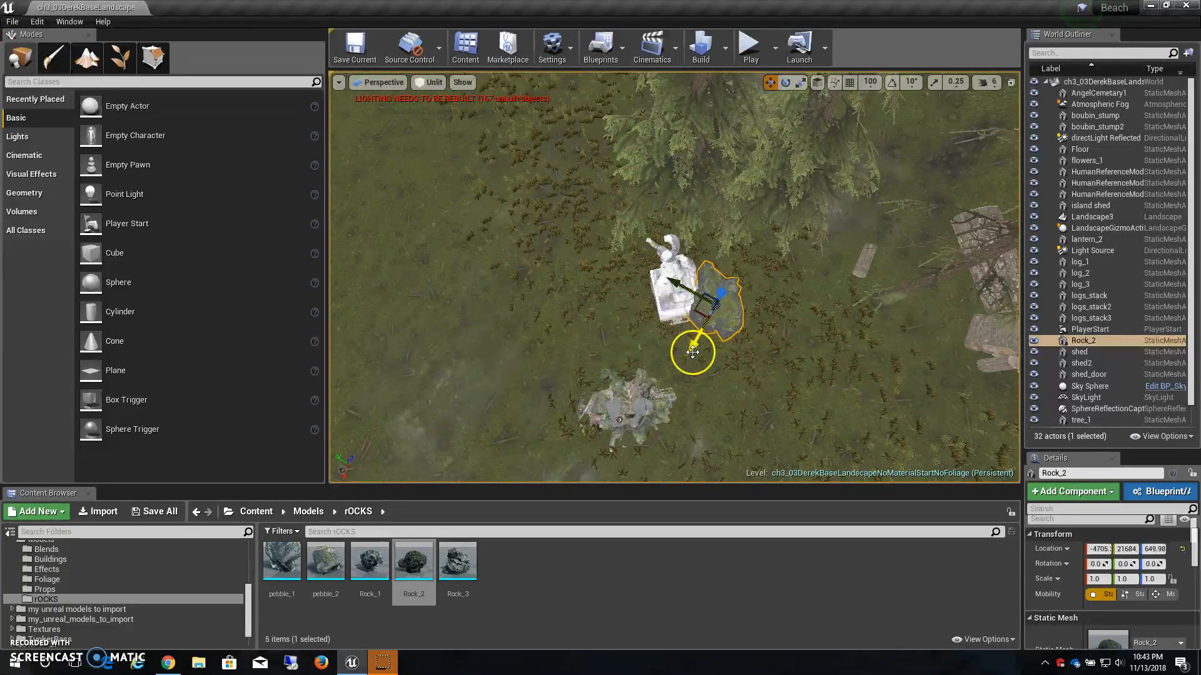
left_click_drag(723, 333, 759, 349, "alt")
right_click_drag(759, 349, 819, 385, "alt")
left_click_drag(820, 386, 734, 335, "alt")
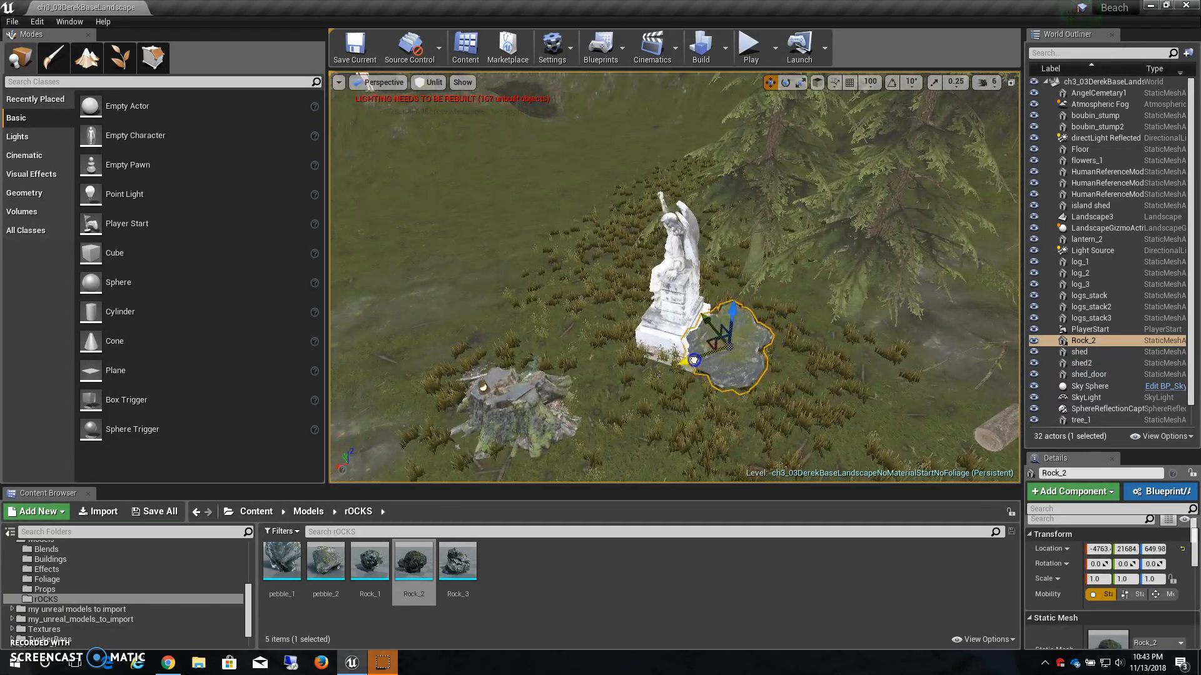
Step: Duplicate the placed rock and position the copy next to the statue's pedestal
left_click_drag(714, 353, 708, 296, "alt")
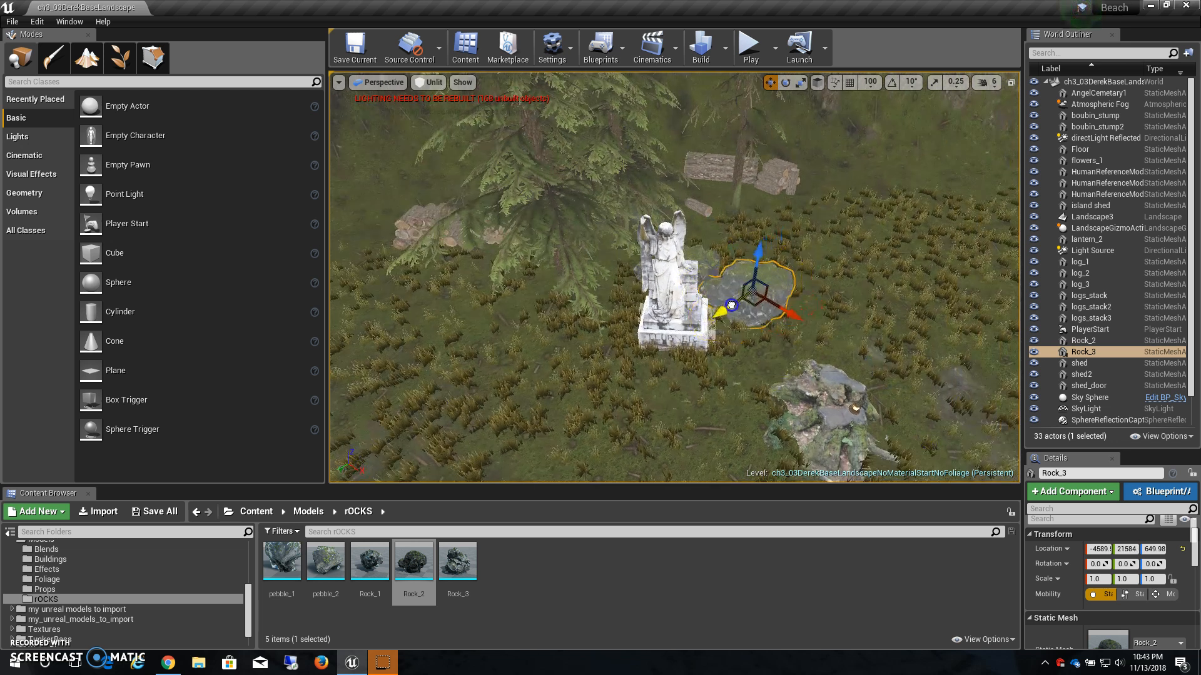
right_click_drag(771, 312, 804, 313, "alt")
left_click_drag(804, 313, 843, 275, "alt")
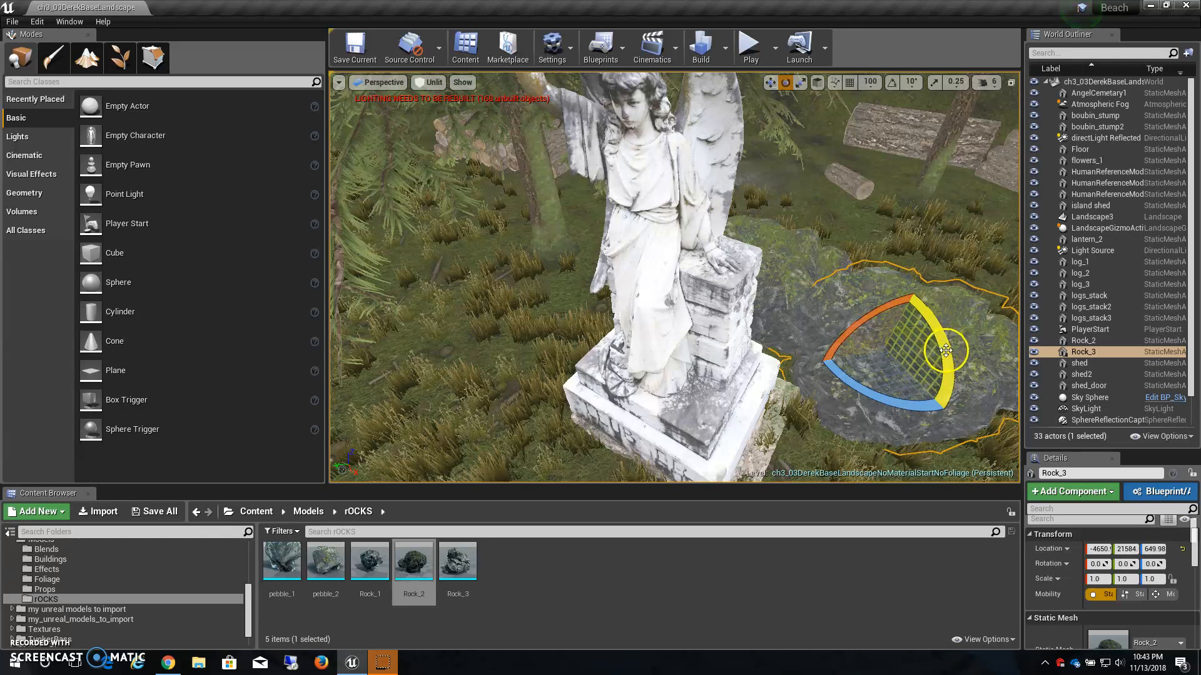
Step: Rotate the duplicated rock about 46° and scale it uniformly to about 0.76
left_click_drag(945, 350, 917, 293)
left_click_drag(862, 228, 874, 271)
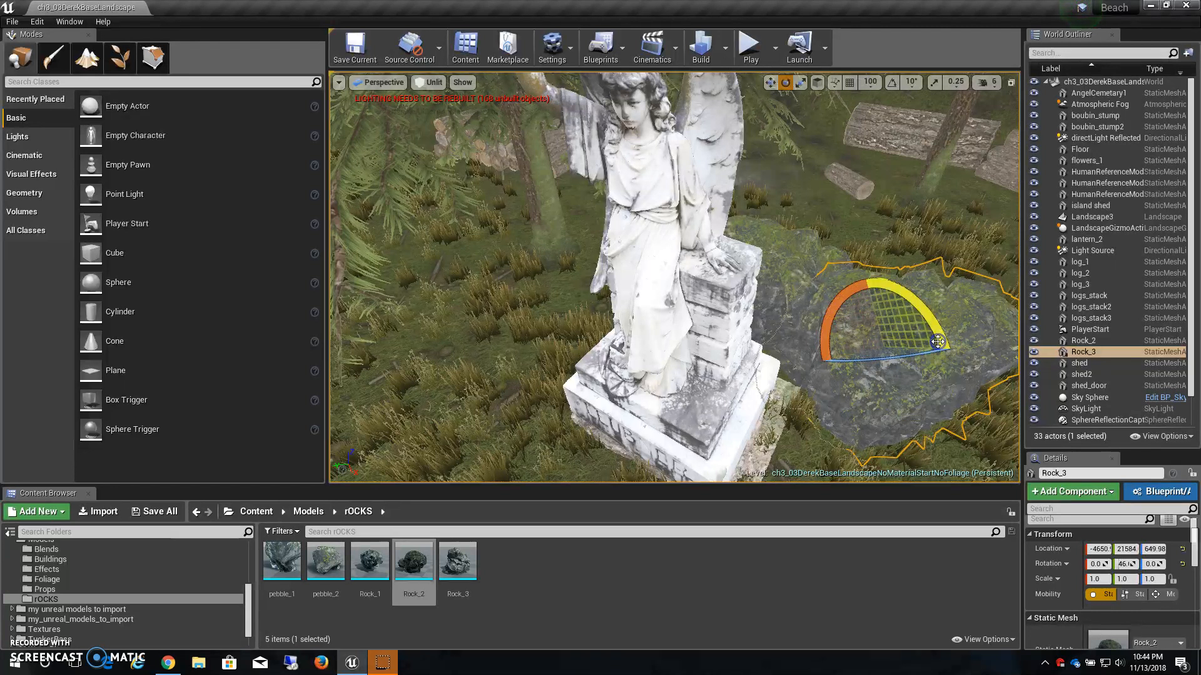
left_click_drag(879, 348, 883, 352)
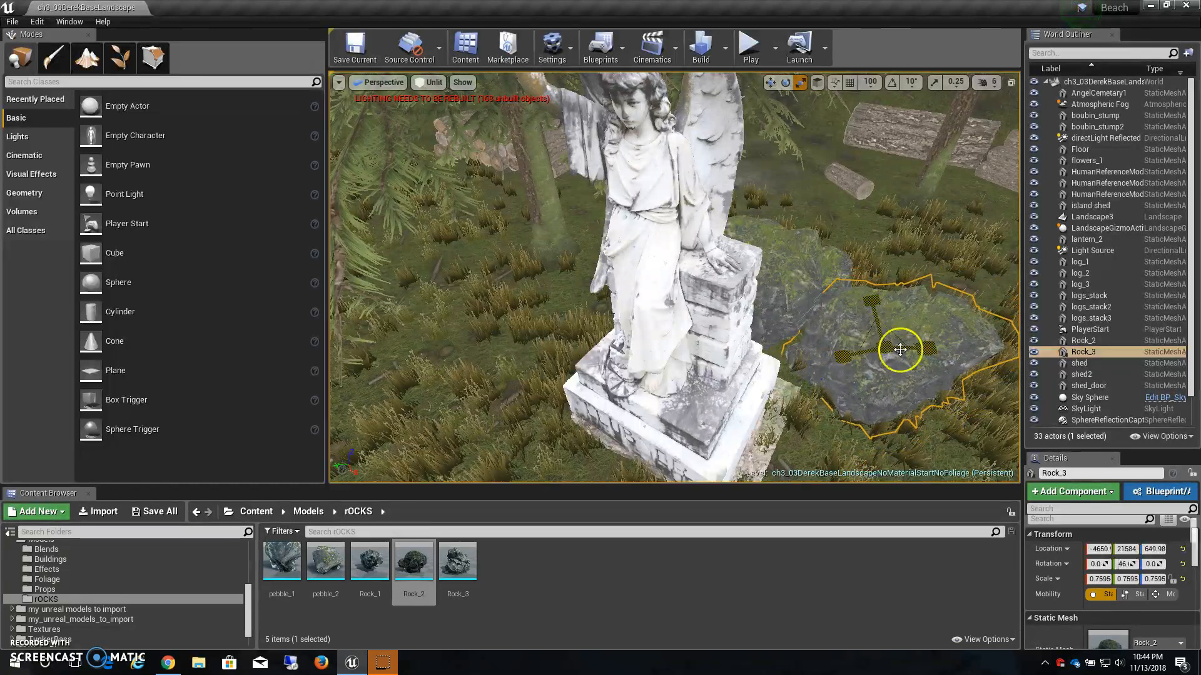
right_click_drag(850, 389, 825, 374)
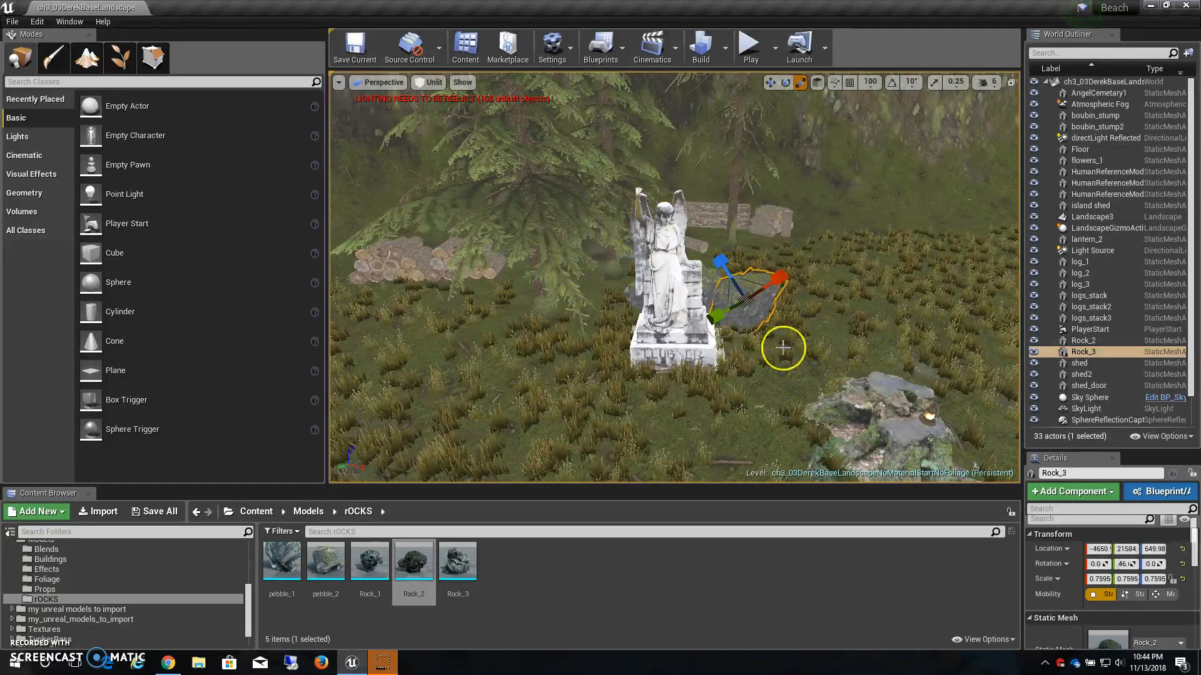
Step: Reposition the original rock behind the statue and the smaller copy beside it so the two sit together
right_click_drag(801, 325, 801, 389)
left_click(748, 302)
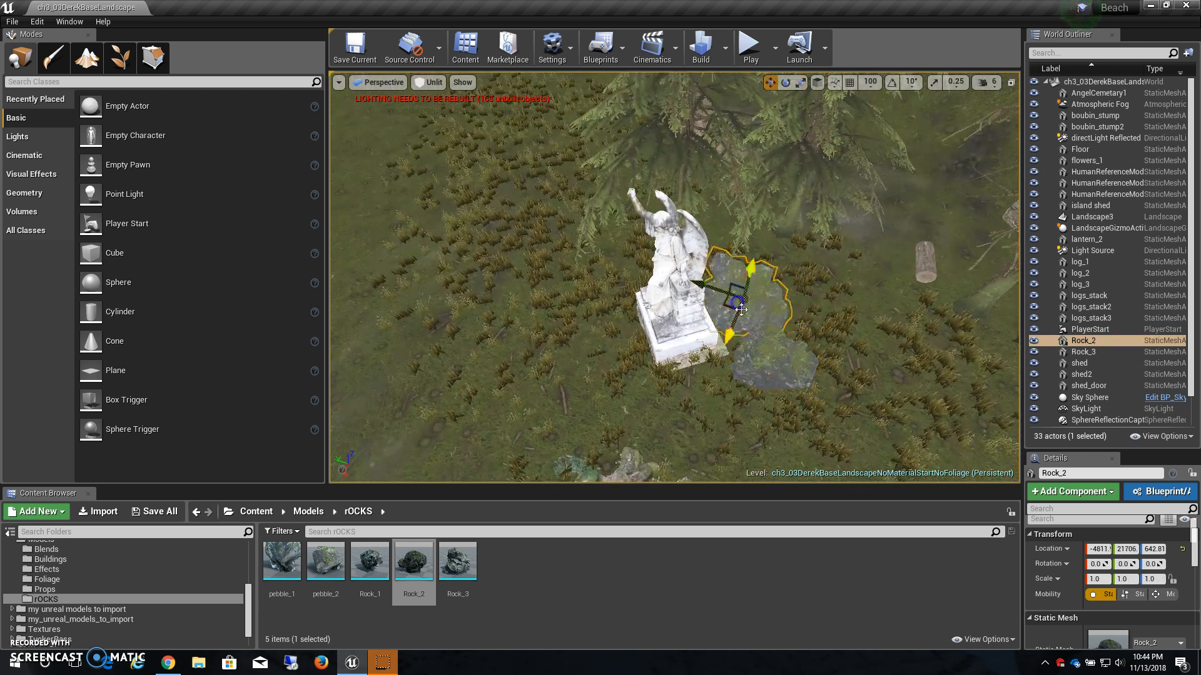
left_click(795, 364)
right_click_drag(786, 365, 774, 361)
left_click_drag(773, 368, 779, 379)
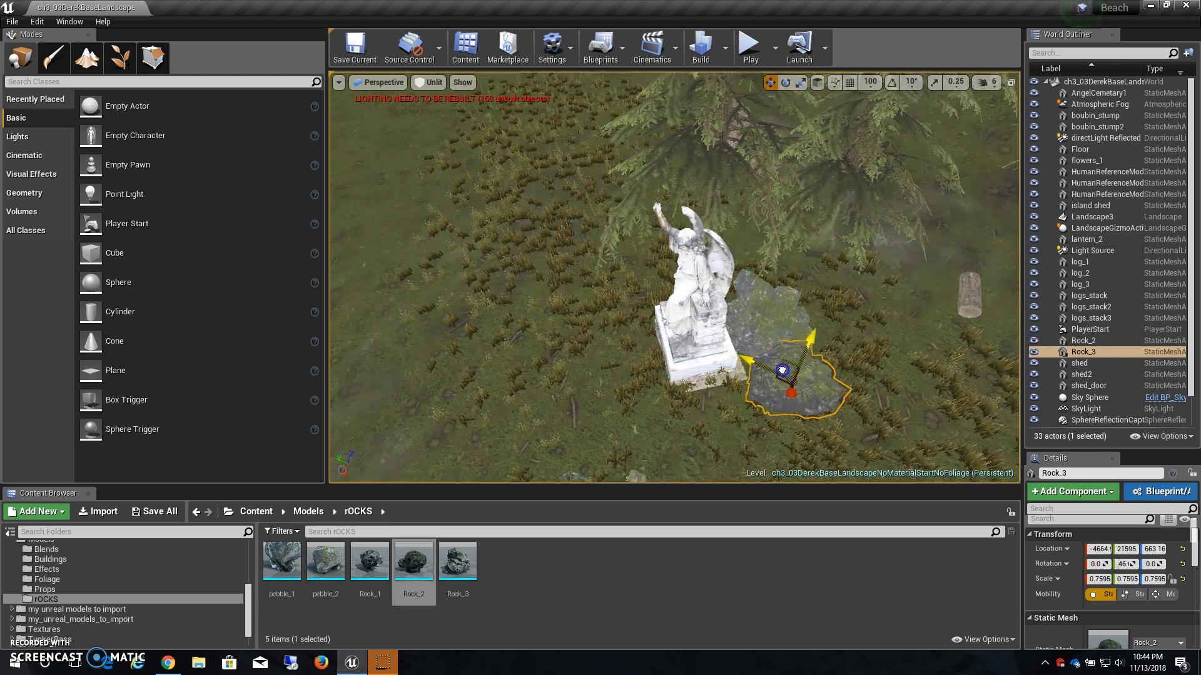
Step: Switch the transform gizmo to world space and lower the smaller rock toward the ground
left_click_drag(799, 421, 799, 351, "alt")
key("f")
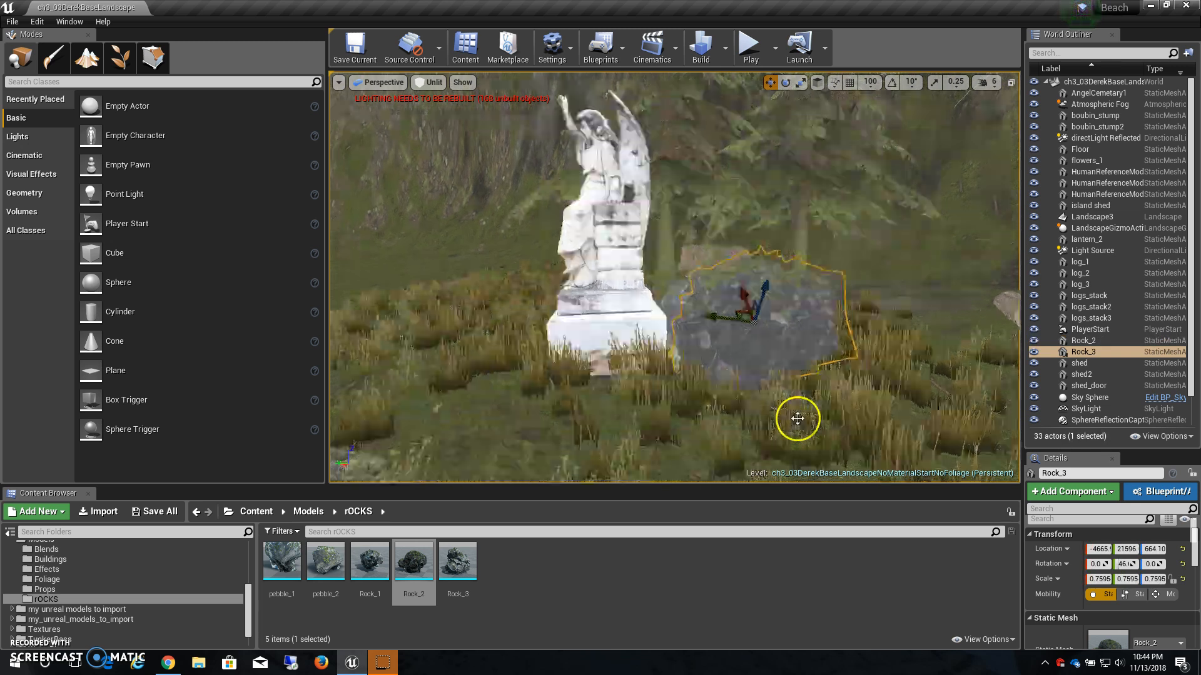
left_click_drag(707, 333, 665, 242, "alt")
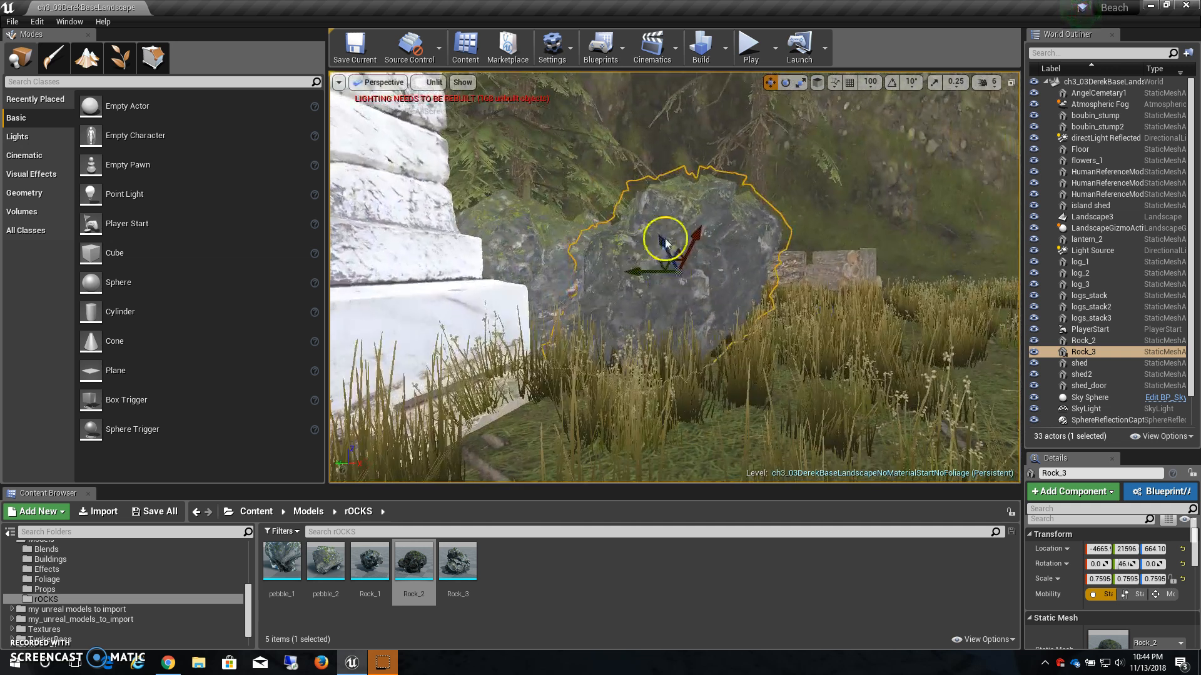
left_click(817, 82)
left_click_drag(678, 227, 678, 273)
Step: Duplicate the smaller rock and set the copy lower, in front of it beside the pedestal
left_click_drag(667, 321, 686, 438, "alt")
right_click_drag(768, 293, 760, 293)
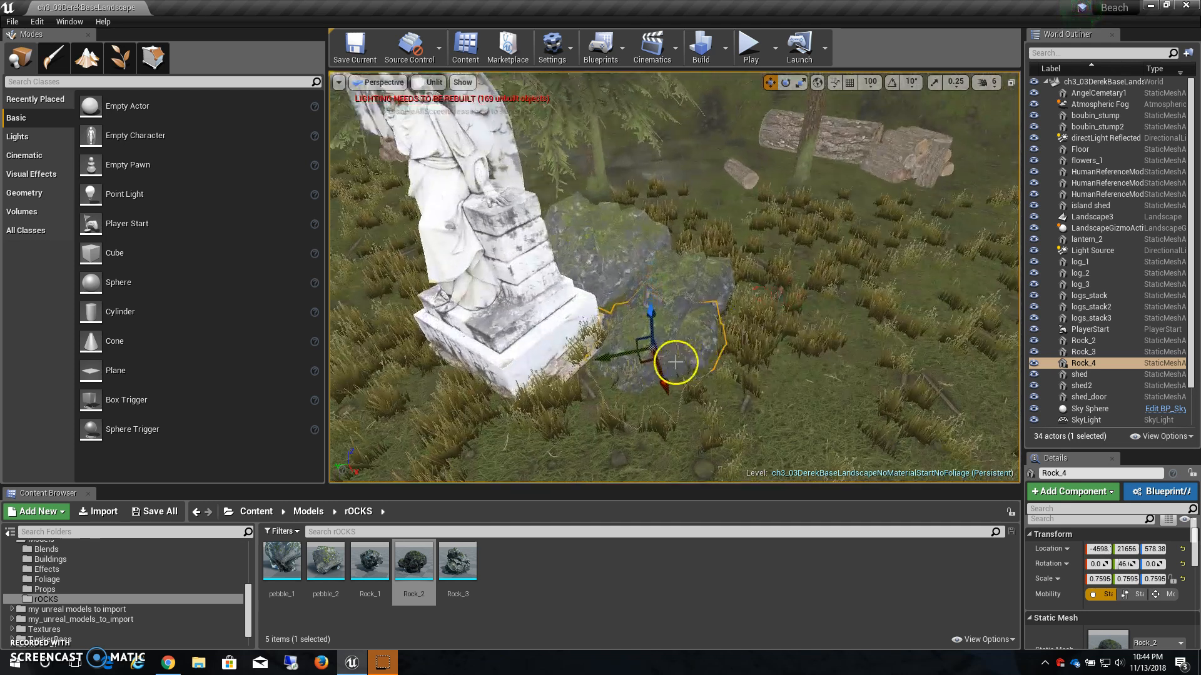
left_click_drag(683, 349, 666, 364, "alt")
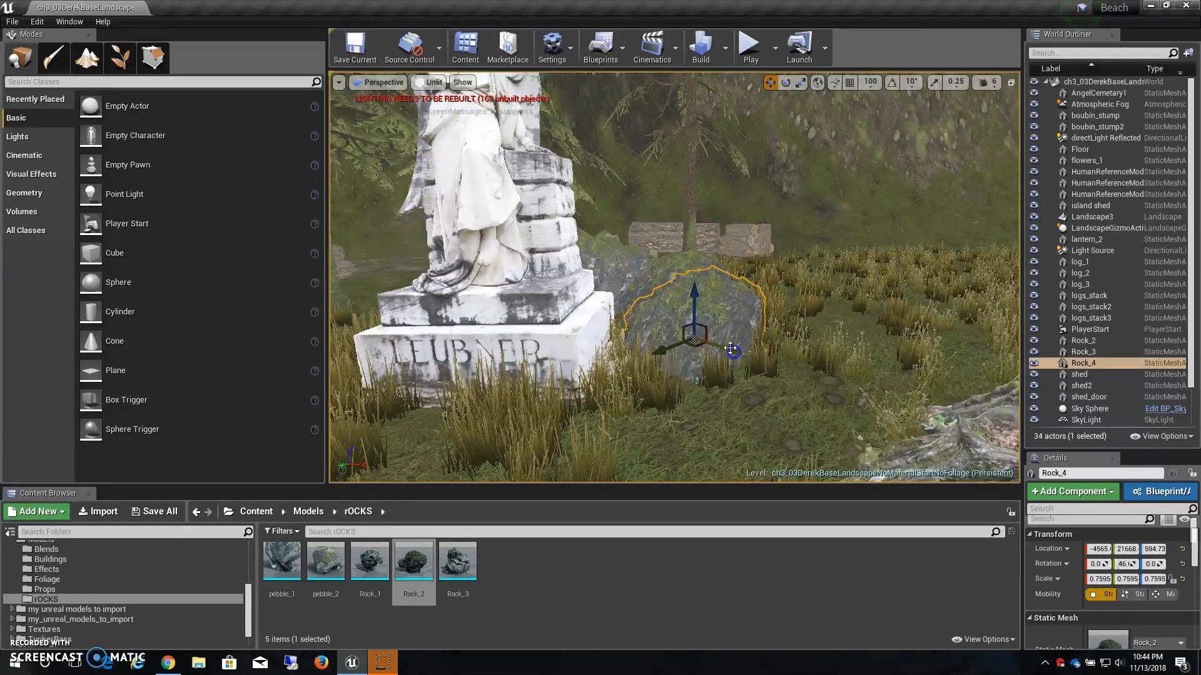
Step: Duplicate the large original rock to the other side of the statue and turn the copy about -69° around the vertical axis
left_click(679, 271)
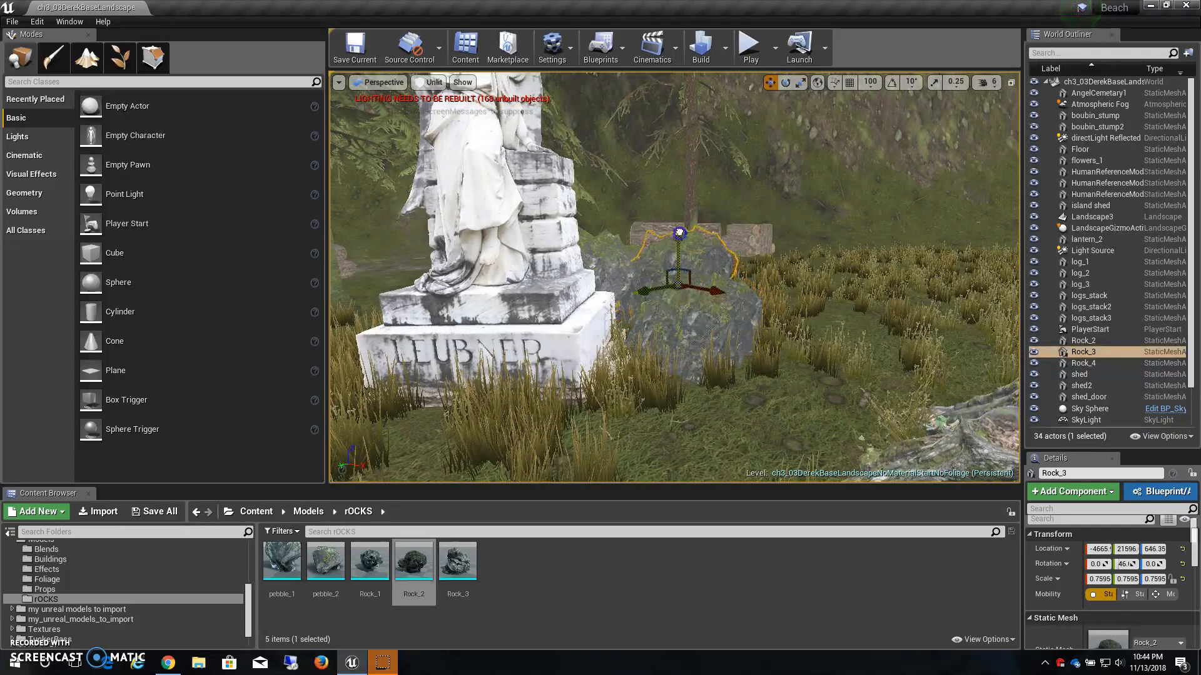
left_click_drag(674, 306, 472, 322, "alt")
left_click(536, 297)
left_click_drag(648, 308, 473, 332, "alt")
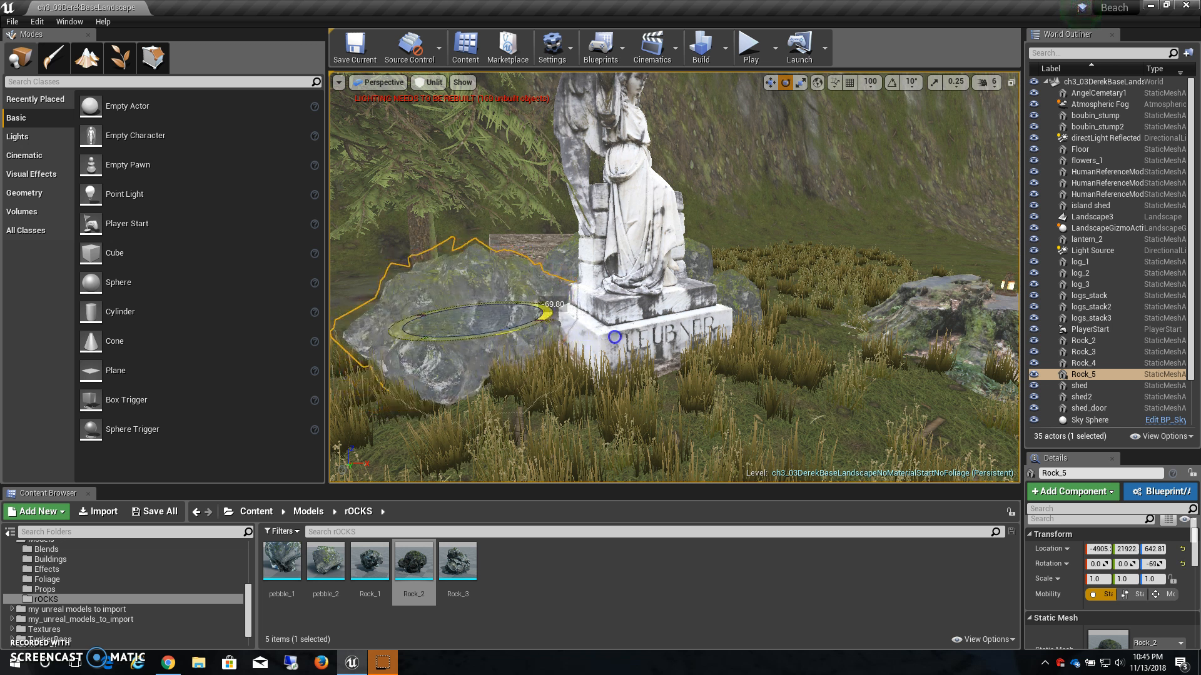
Step: Duplicate that side rock, rotate and scale the copy to about 0.65, and place it in front of the other beside the pedestal
left_click_drag(516, 321, 512, 344)
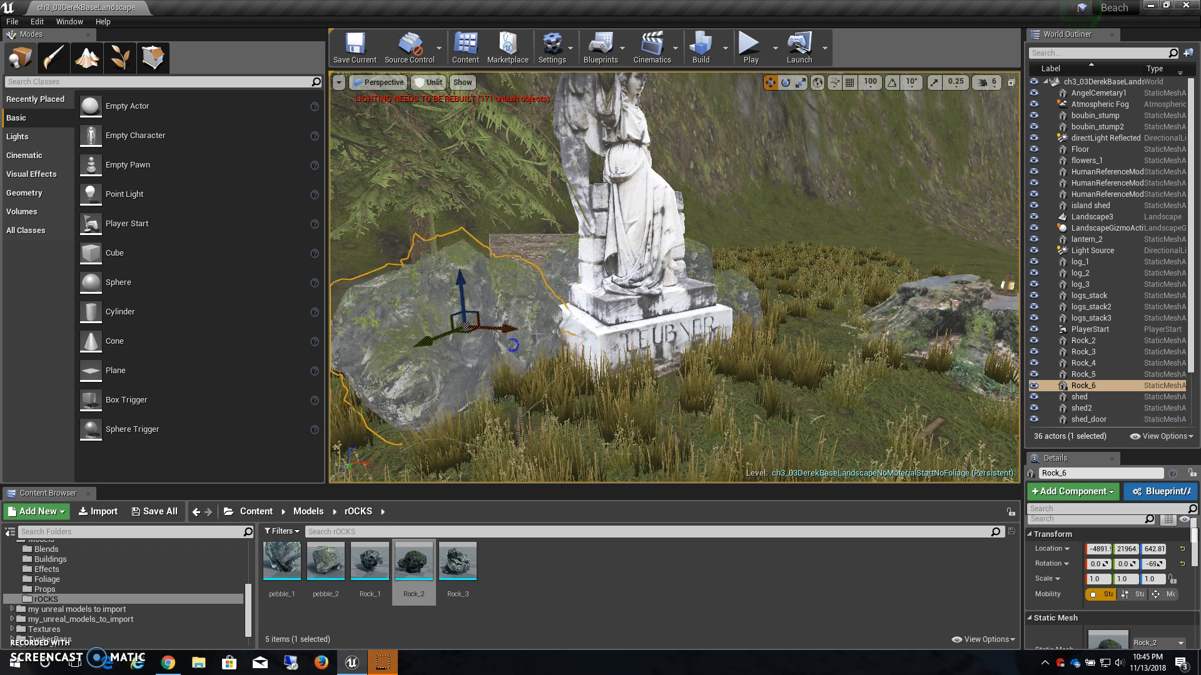
left_click_drag(574, 308, 640, 332, "alt")
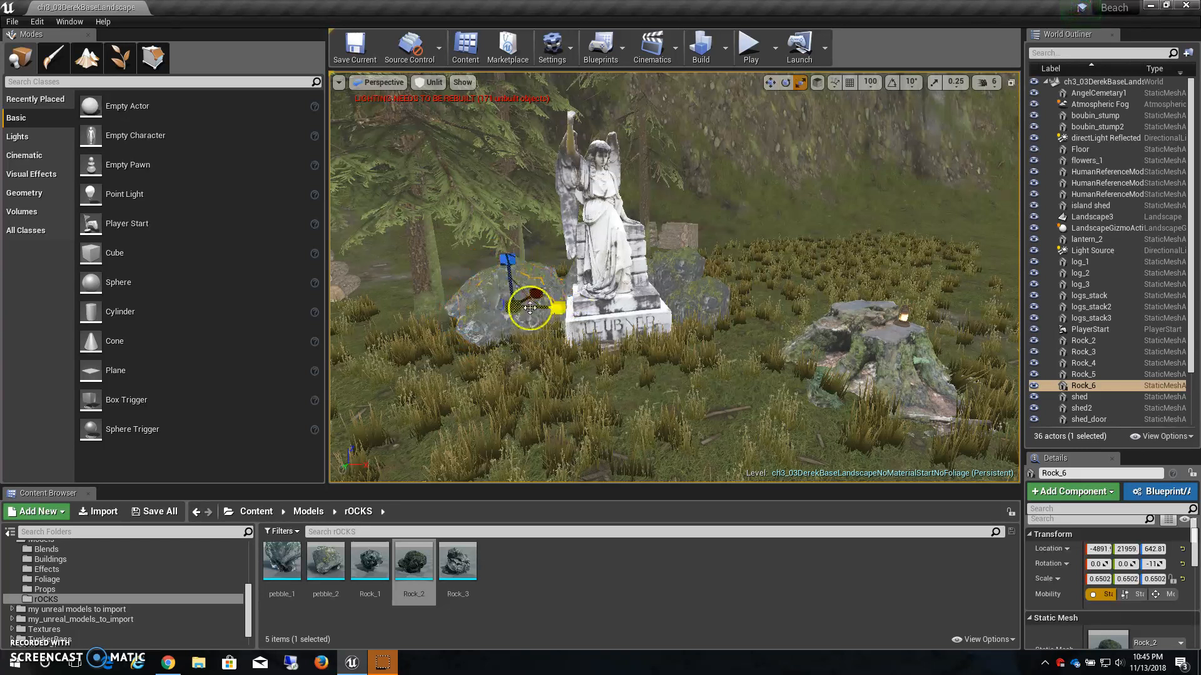
left_click_drag(533, 330, 657, 383, "alt")
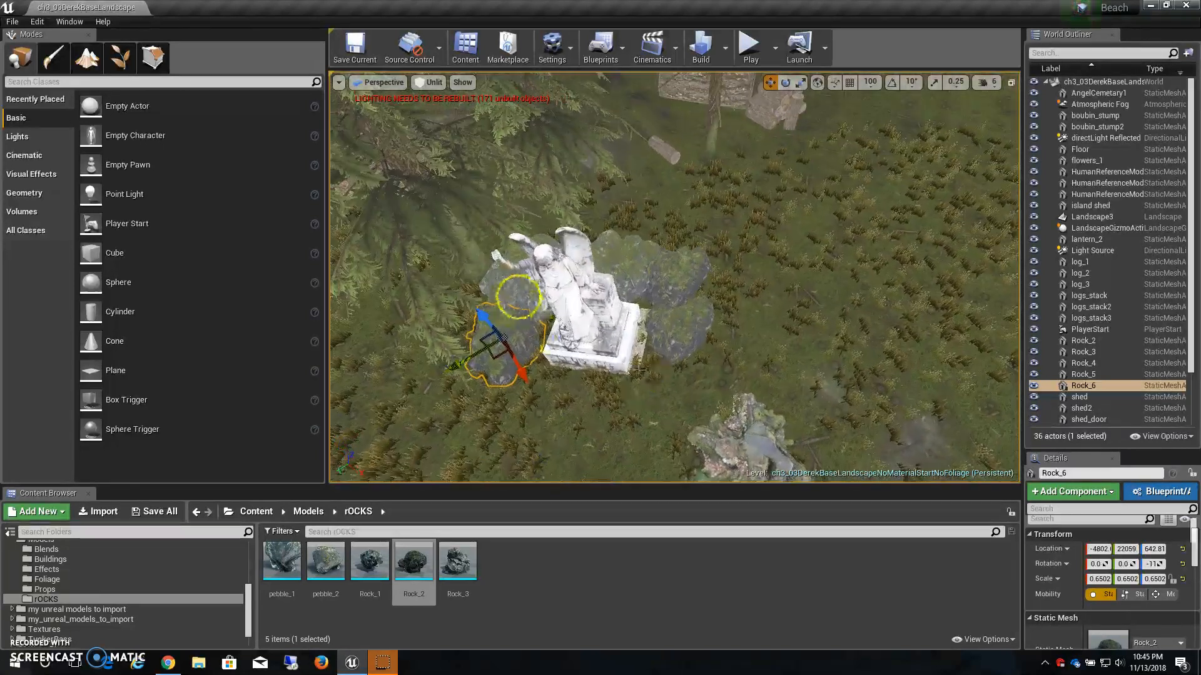
Step: Select all five rocks around the statue and duplicate them upward as a second layer
left_click(519, 299, "ctrl")
left_click(616, 249, "ctrl")
left_click(665, 250, "ctrl")
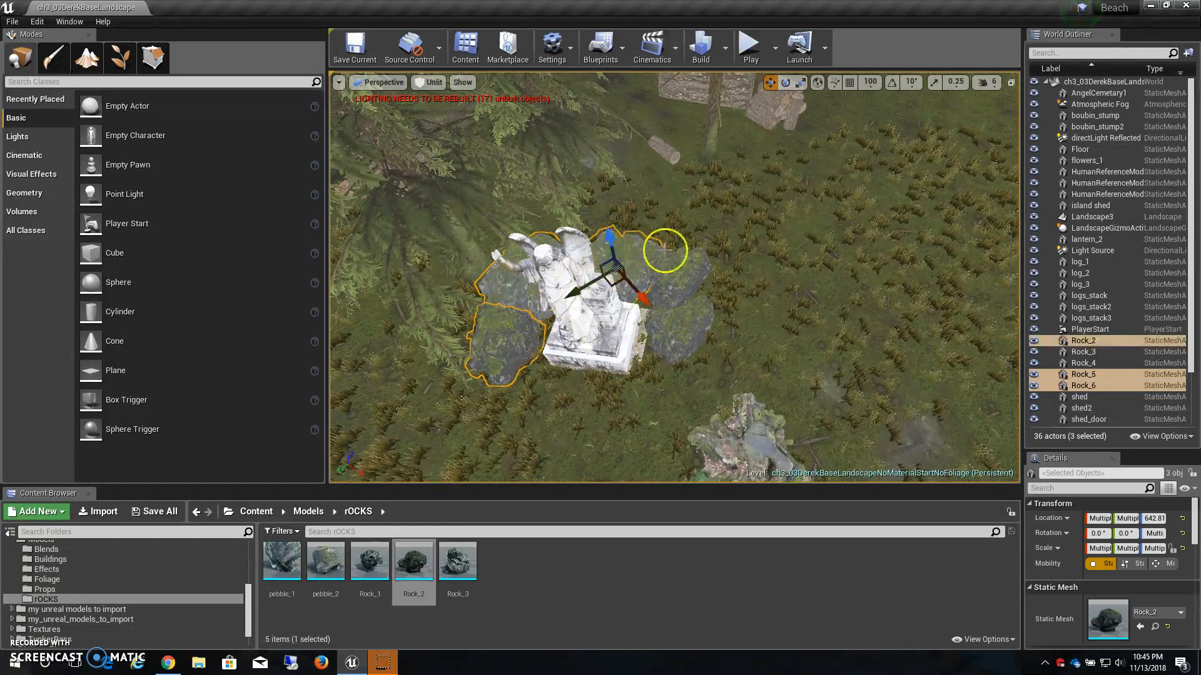
left_click(688, 315, "ctrl")
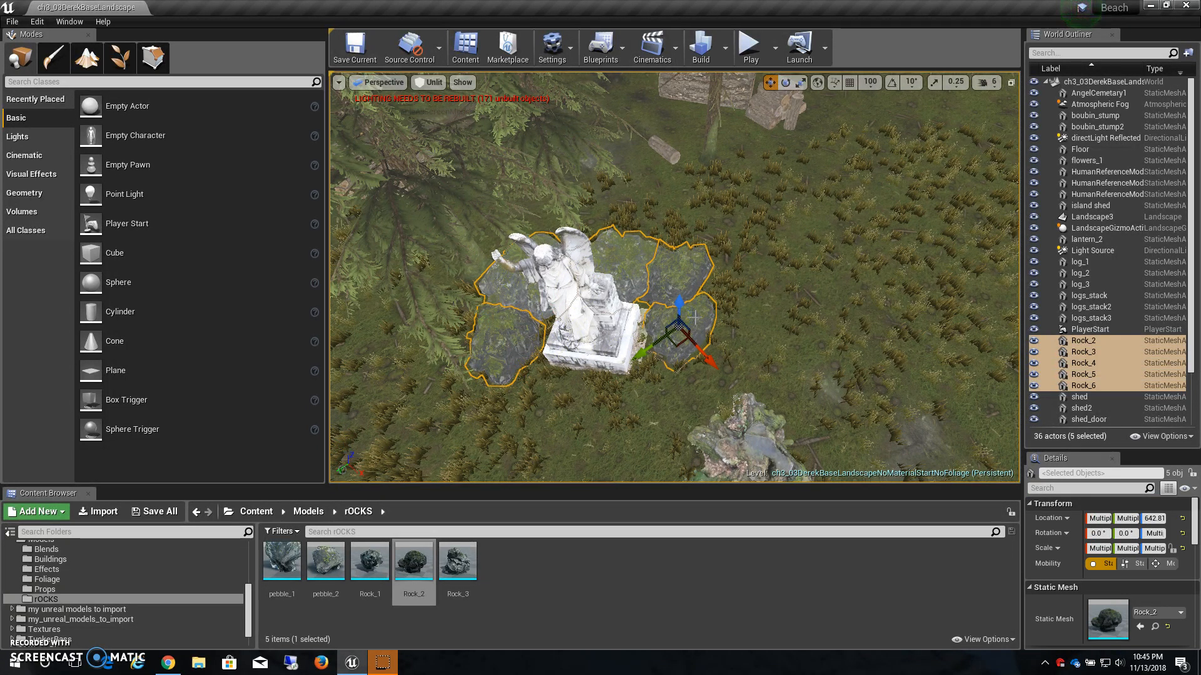
left_click_drag(682, 298, 655, 183, "alt")
left_click_drag(640, 316, 627, 243, "alt")
left_click_drag(477, 203, 501, 197)
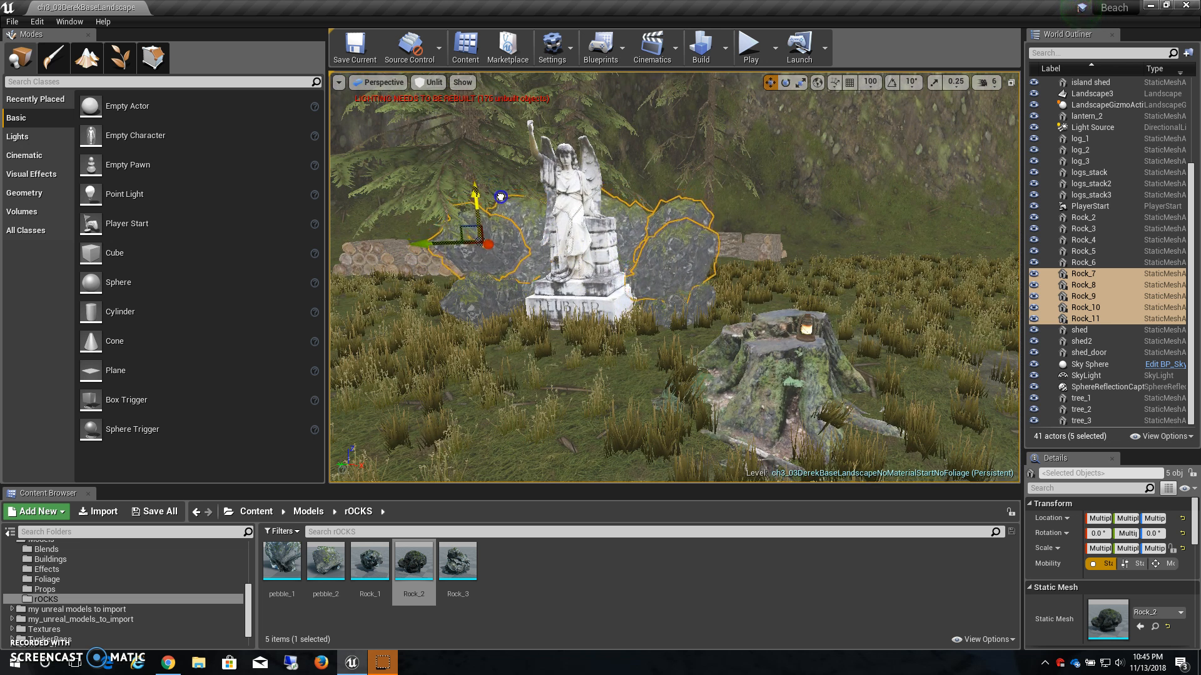
Step: Scale down the five rocks of the upper layer together
key("r")
left_click_drag(481, 244, 473, 245)
left_click_drag(659, 266, 647, 338, "alt")
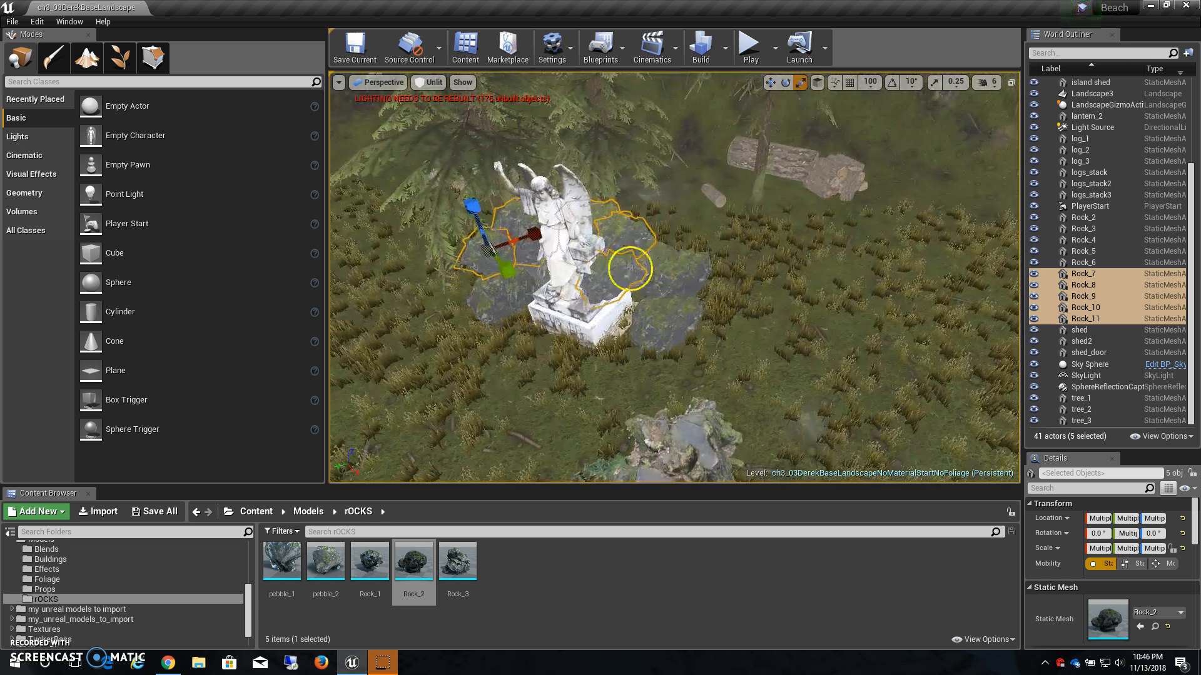
Step: Move one upper-layer rock out from the statue onto the neighbouring lower rocks and add a duplicate of it there
left_click(631, 272)
key("w")
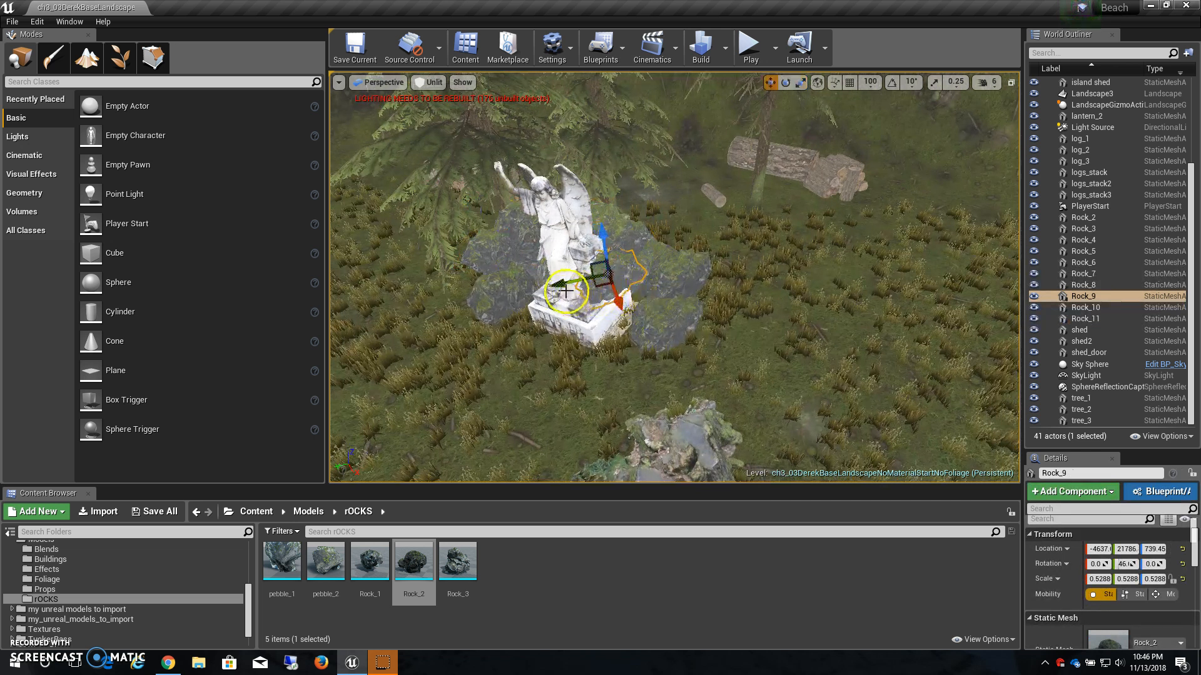
left_click_drag(608, 280, 684, 318)
left_click_drag(753, 355, 612, 297, "alt")
right_click_drag(752, 355, 794, 352, "alt")
mouse_move(694, 318)
left_mouse_down("alt")
mouse_move(800, 296)
mouse_move(692, 317)
left_mouse_up("alt")
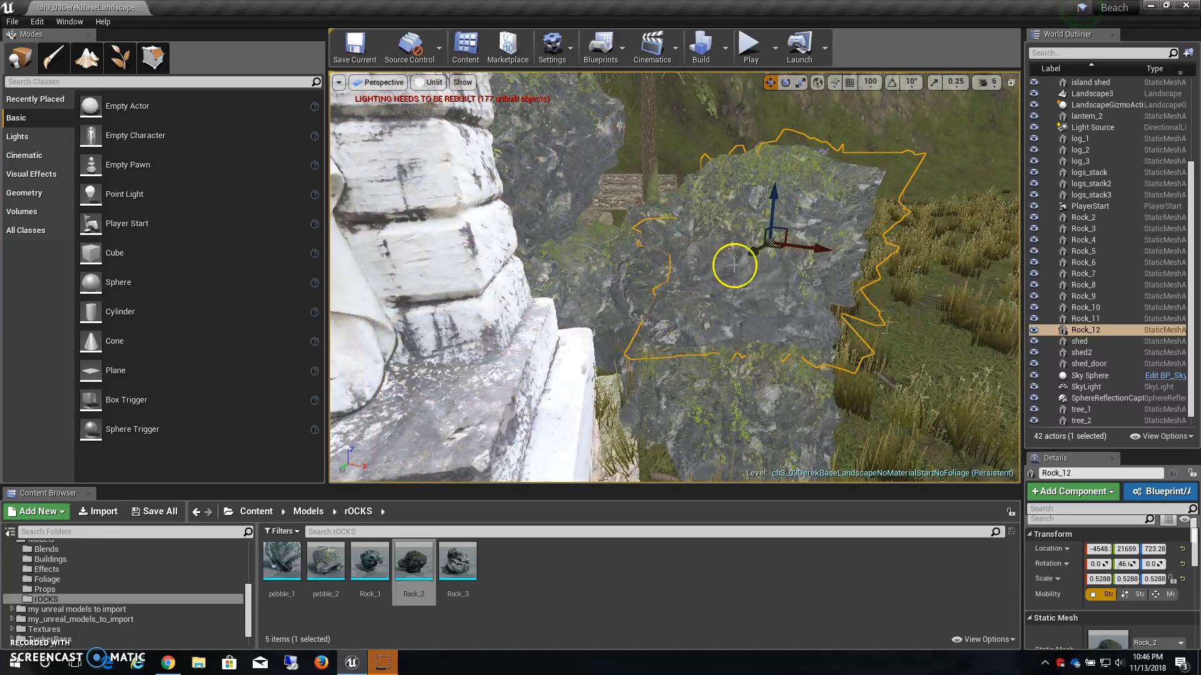
Step: Slide the duplicated upper-layer rock at the side of the pedestal inward toward the statue and raise it slightly
left_click_drag(823, 249, 711, 252)
left_click_drag(674, 183, 670, 170)
left_click(784, 236)
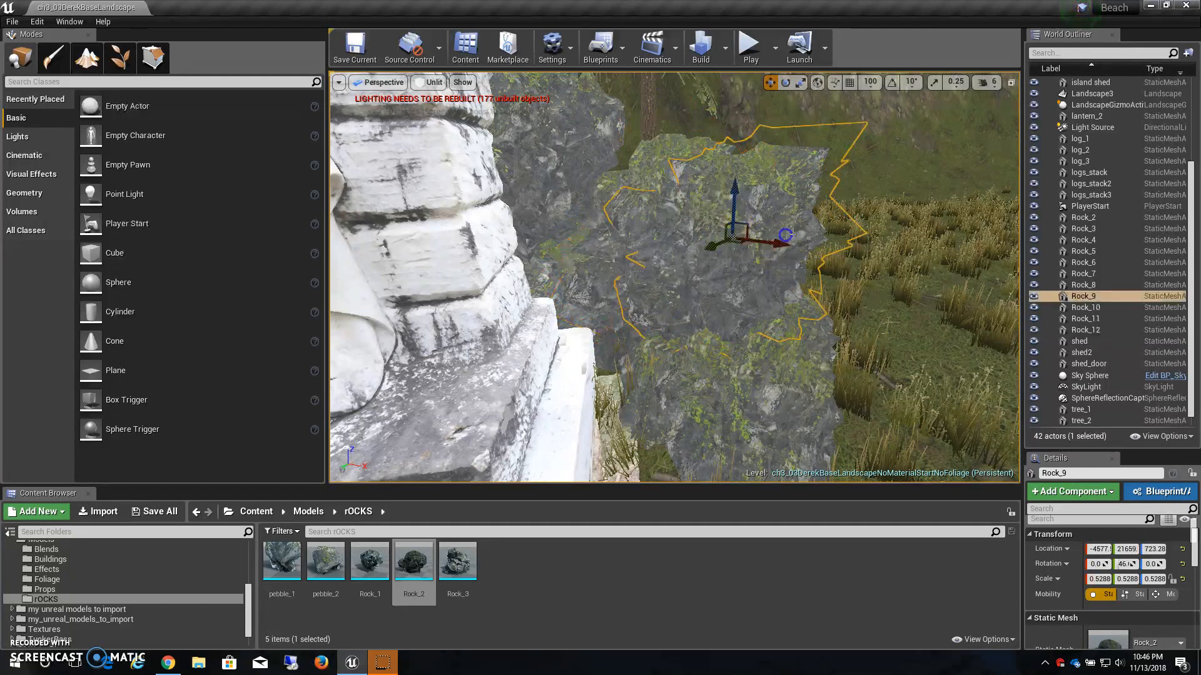
left_click_drag(819, 250, 740, 352, "alt")
mouse_move(746, 296)
left_mouse_down()
mouse_move(748, 332)
mouse_move(745, 274)
left_mouse_up()
right_click_drag(746, 274, 539, 373)
left_click_drag(829, 261, 753, 228)
Step: Reposition the neighbouring upper-layer rock beside the statue so it sits on the lower rocks
left_click(555, 244)
left_click_drag(529, 234, 598, 223)
right_click_drag(599, 224, 719, 207)
left_click_drag(606, 249, 616, 196)
right_click_drag(617, 196, 670, 265)
left_click_drag(636, 186, 637, 195)
right_click_drag(637, 196, 608, 204)
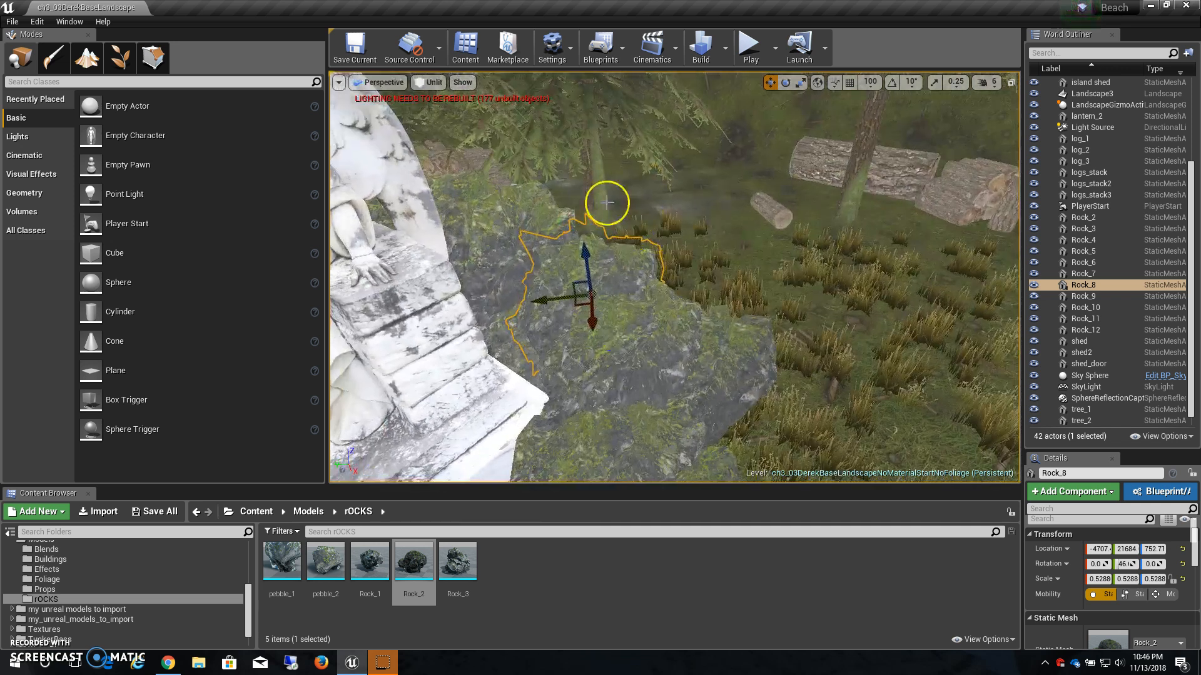
Step: Lower the upper-layer rock directly behind the statue onto the rocks beneath it
left_click(524, 225)
mouse_move(508, 227)
right_mouse_down()
mouse_move(543, 197)
mouse_move(744, 142)
mouse_move(756, 152)
mouse_move(526, 242)
right_mouse_up()
left_click_drag(589, 217, 590, 243)
scroll(639, 317, "down", 5)
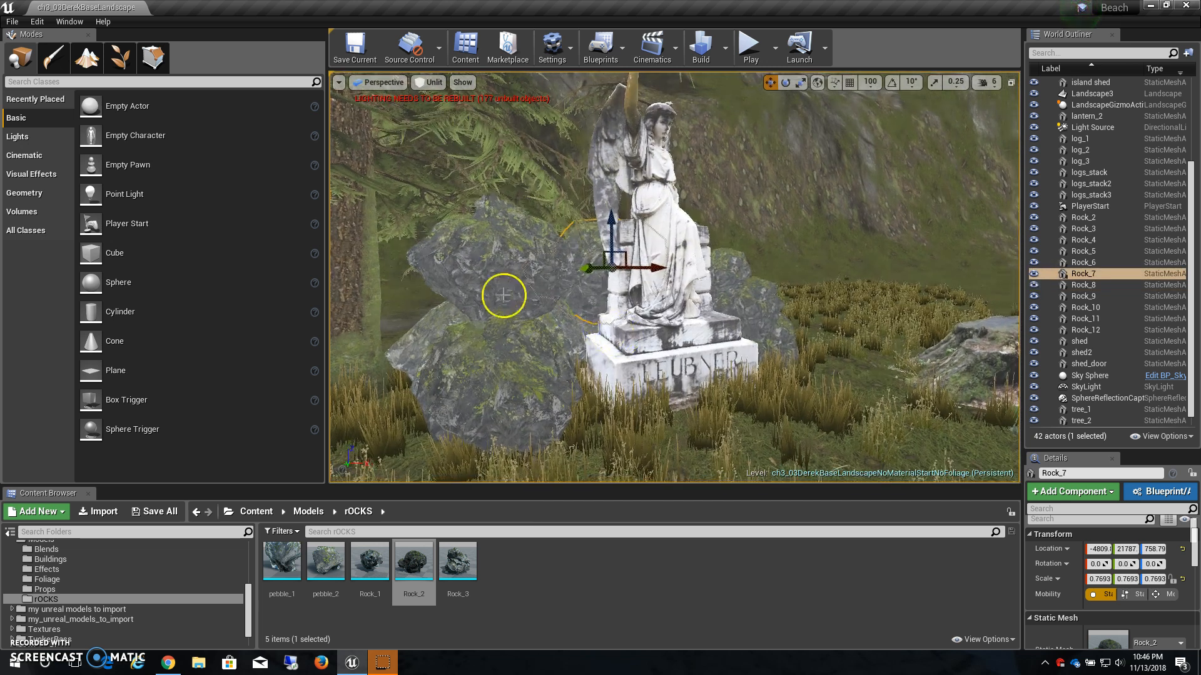
Step: On the statue's other side, lower the front upper-layer rock and slide the rock behind it toward the statue
left_click(493, 226)
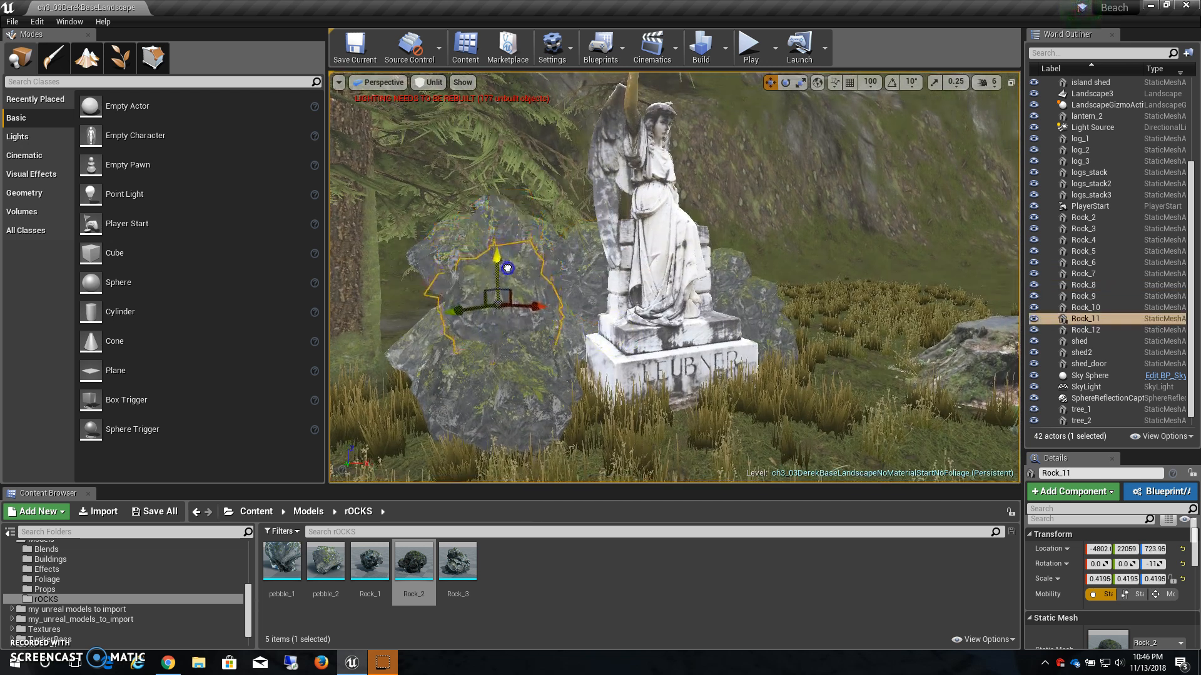
right_click_drag(496, 319, 510, 341)
left_click(509, 303)
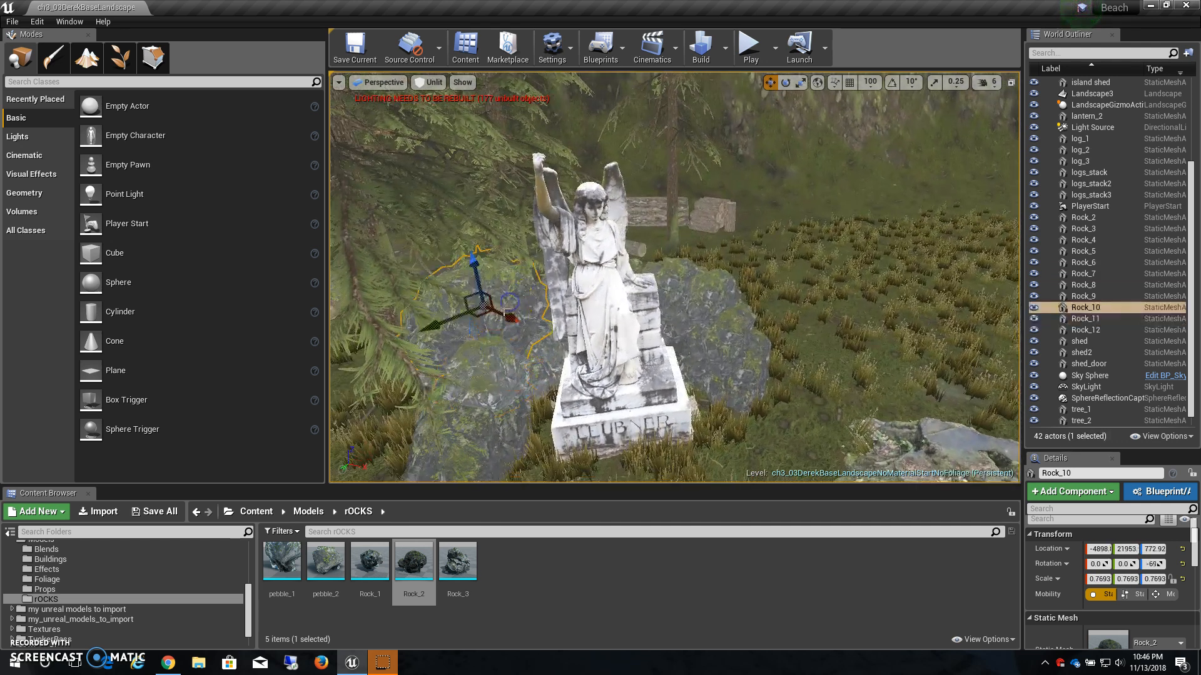
left_click_drag(445, 324, 464, 321)
right_click_drag(483, 320, 485, 272)
left_click_drag(474, 274, 484, 269)
Step: Select the three rear upper-layer rocks around the statue and duplicate them upward as a third layer
right_click_drag(679, 238, 505, 353)
left_click(618, 243, "ctrl")
left_click(653, 277, "ctrl")
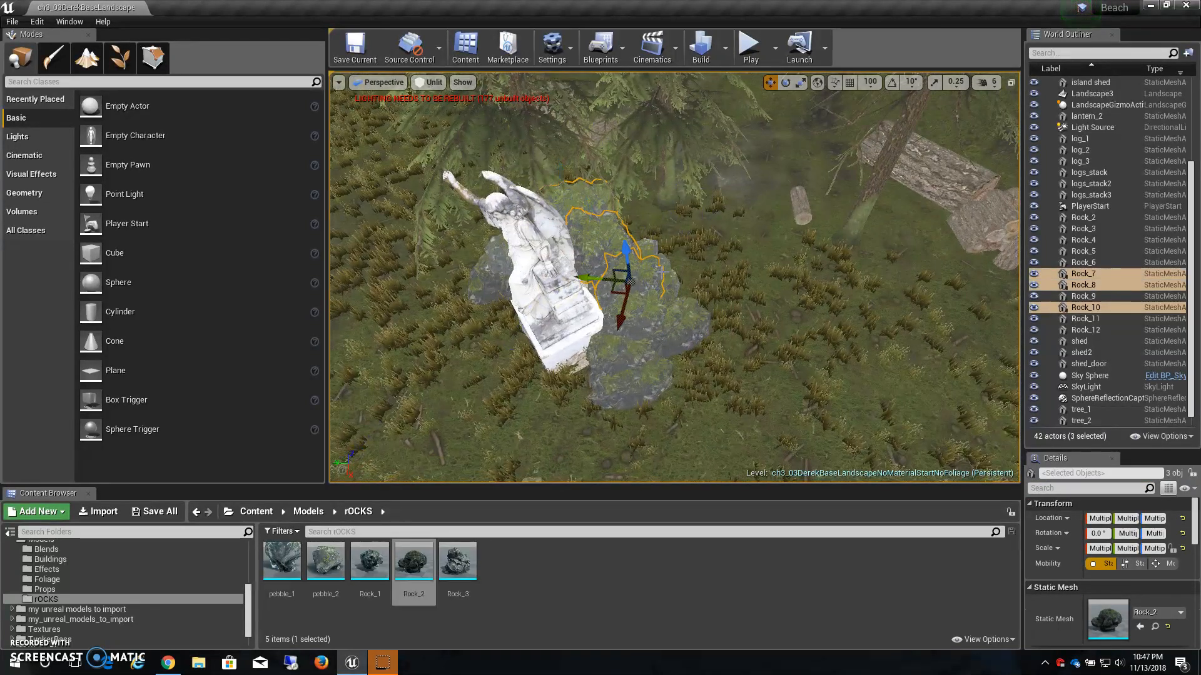
left_click_drag(626, 249, 601, 131, "alt")
left_click_drag(642, 306, 751, 160, "alt")
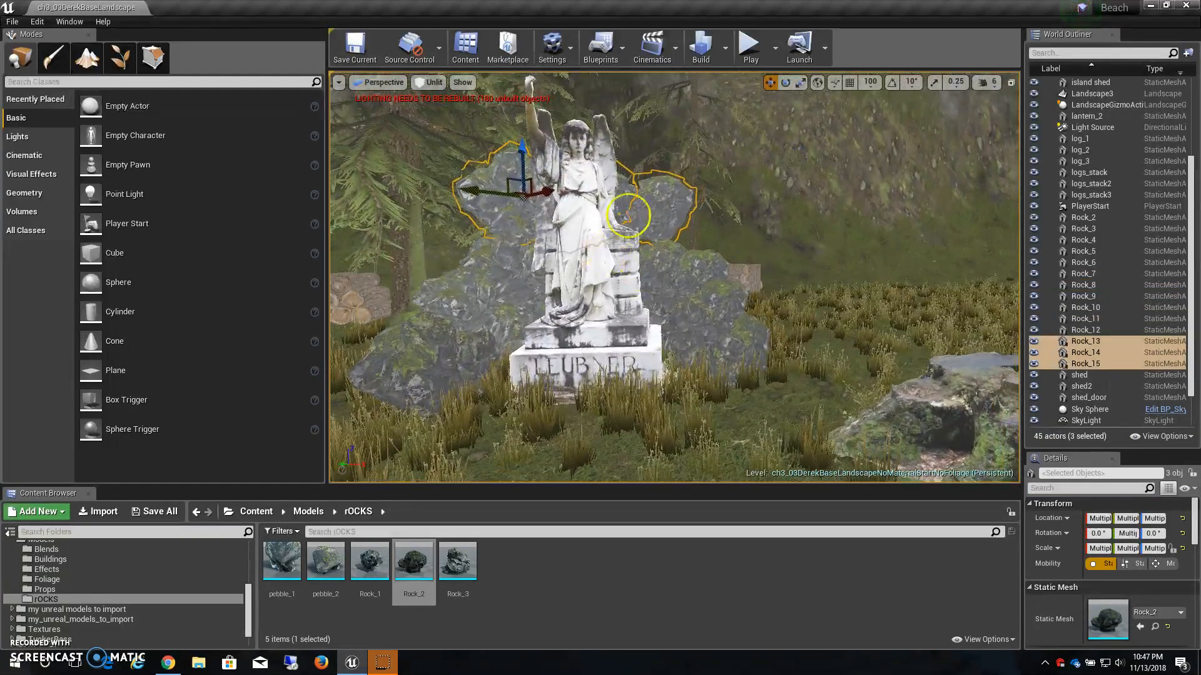
Step: Lower the small third-layer rock beside the statue's seat and shift it inward toward the statue
left_click(677, 192)
left_click_drag(661, 164, 660, 187)
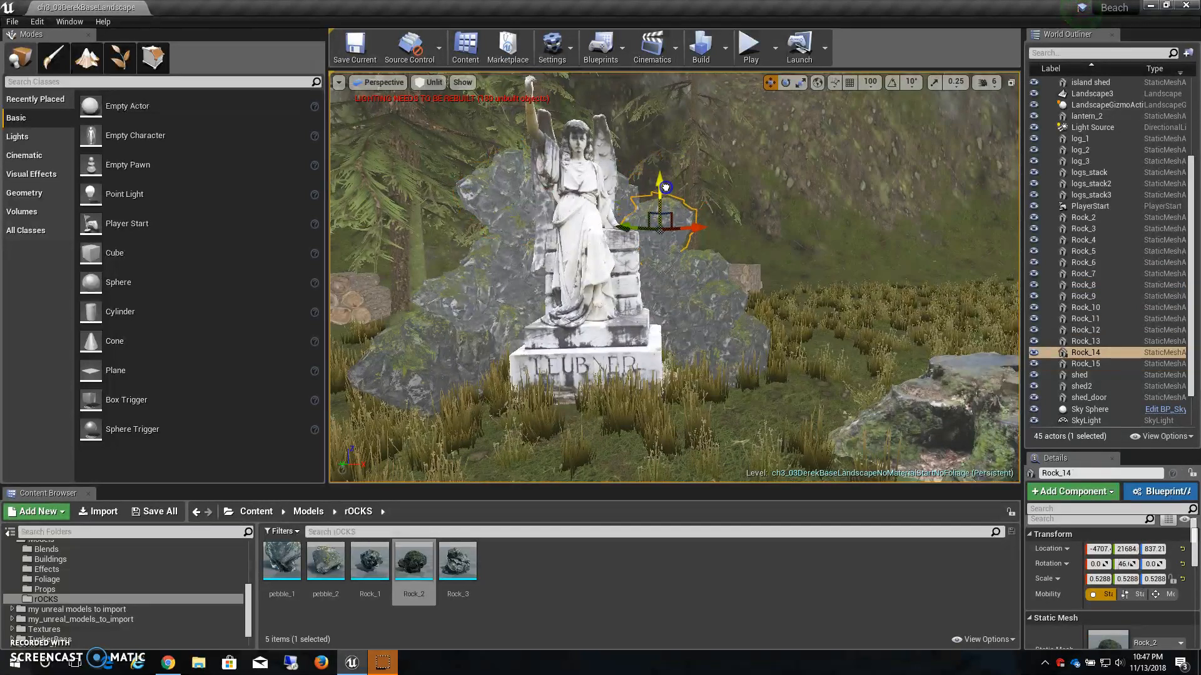
left_click_drag(698, 223, 687, 227)
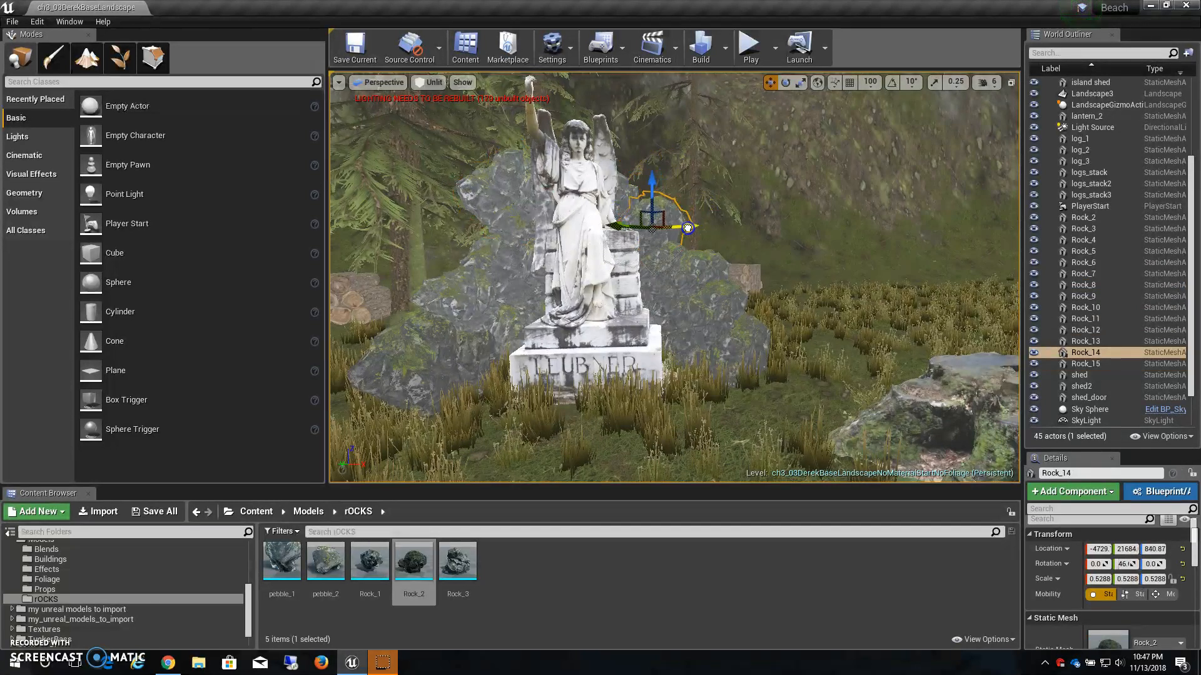
Step: Lower the large third-layer rock on the raised-arm side and slide it closer behind the statue
right_click(488, 190)
left_click_drag(515, 146, 516, 169)
left_click_drag(471, 215, 482, 216)
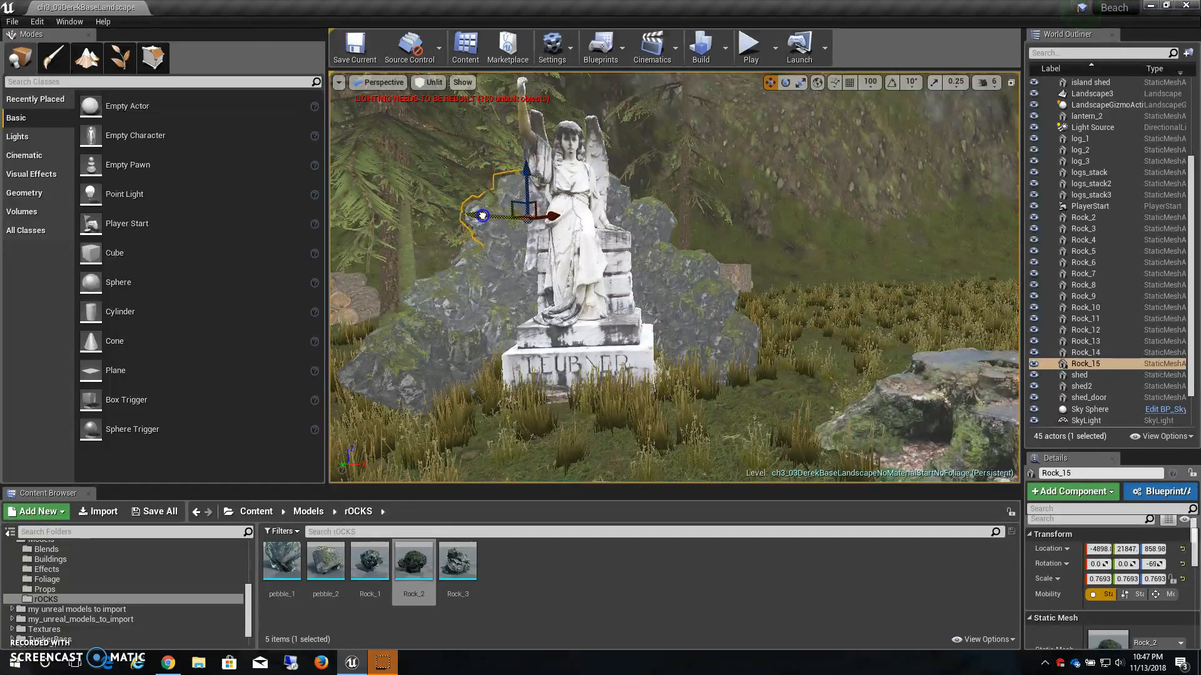
Step: Enlarge the rear third-layer rock to about 0.86 with a narrower X scale, and reduce the small side rock's X scale to about 0.43
right_click_drag(667, 292, 750, 275)
right_click_drag(759, 188, 668, 124)
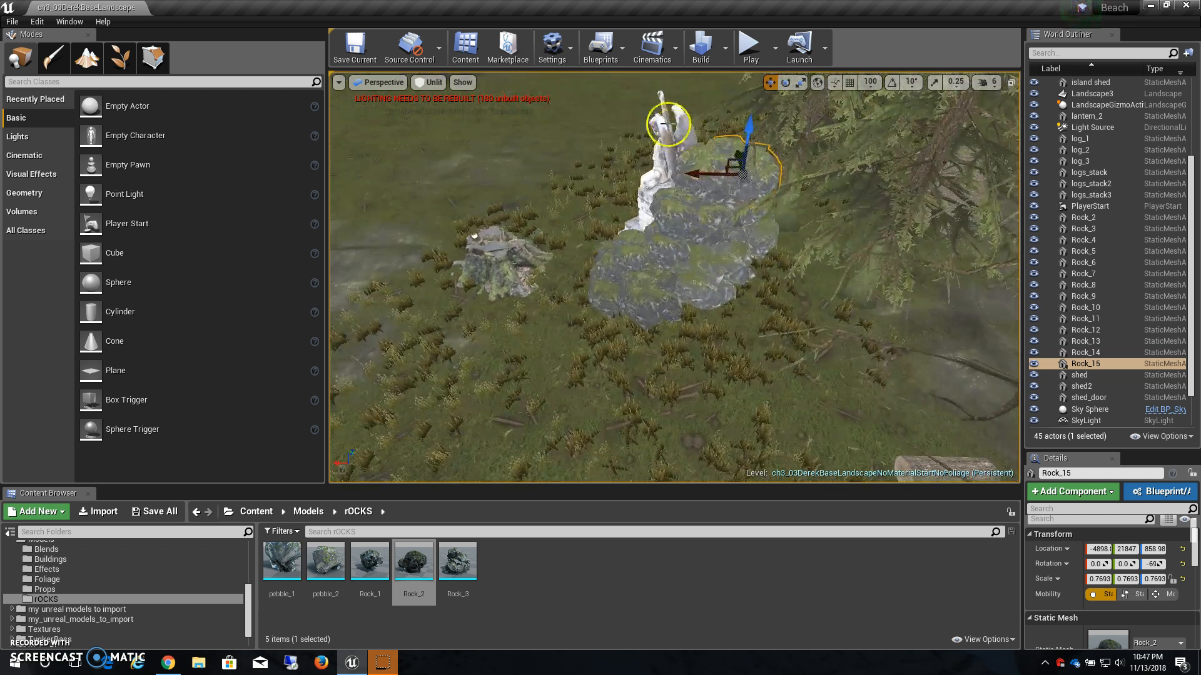
left_click(704, 172)
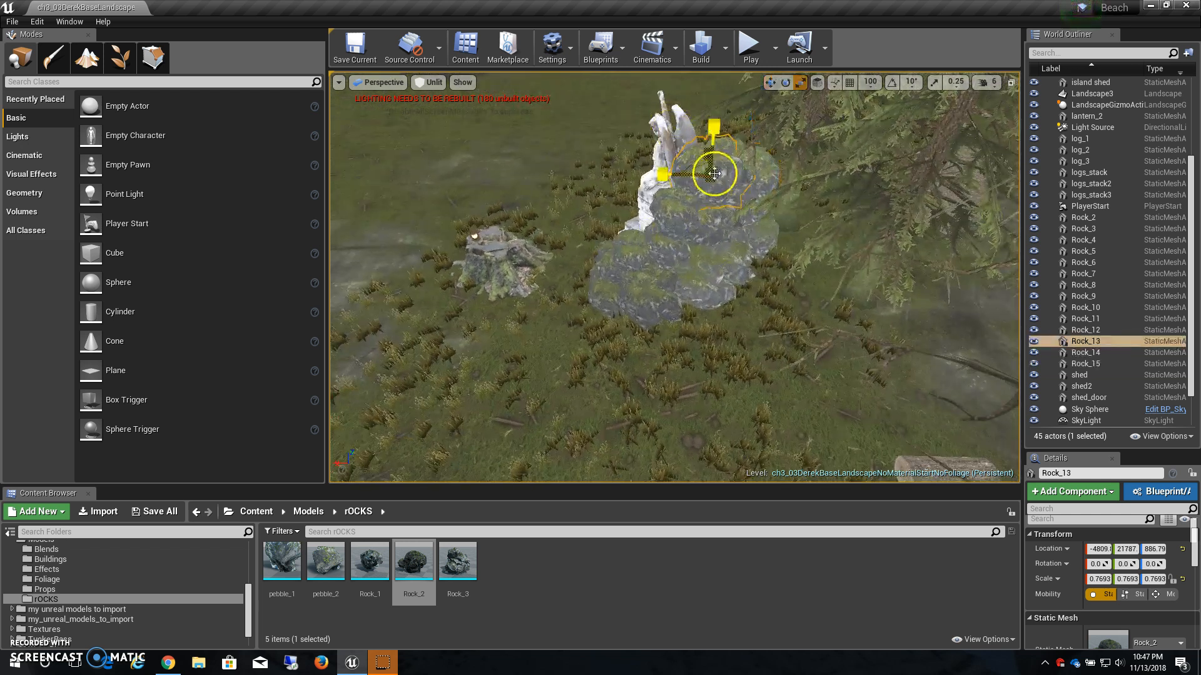
mouse_move(707, 174)
left_mouse_down()
mouse_move(676, 170)
mouse_move(692, 172)
left_mouse_up()
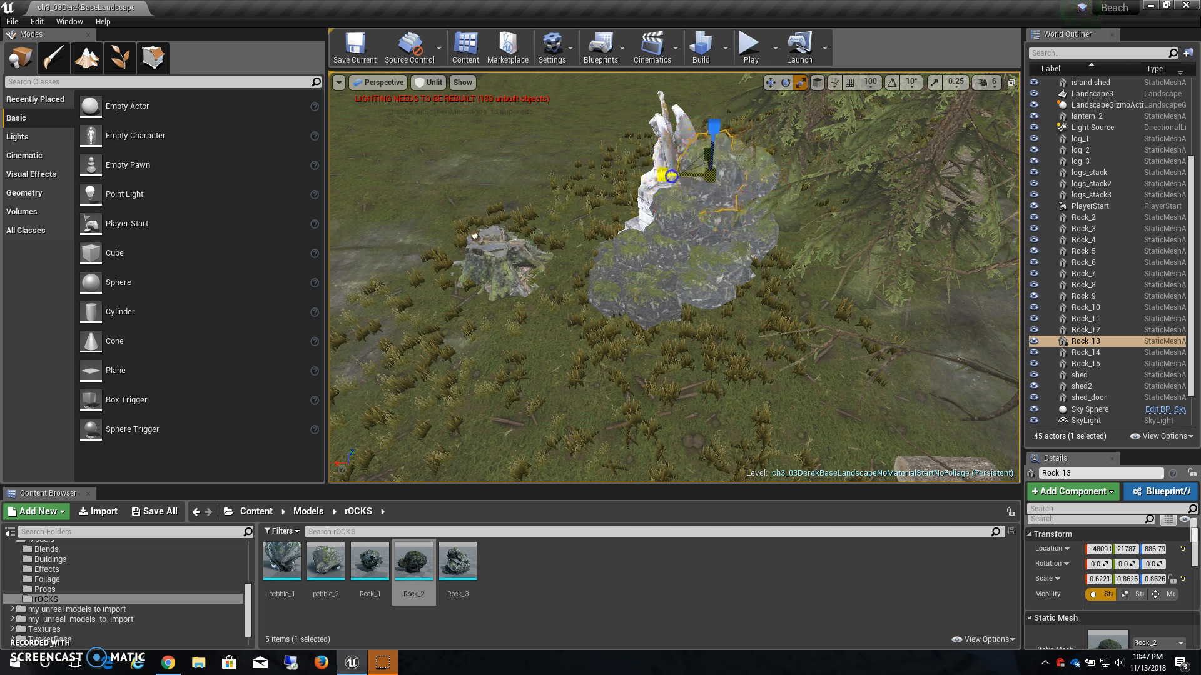
left_click(666, 208)
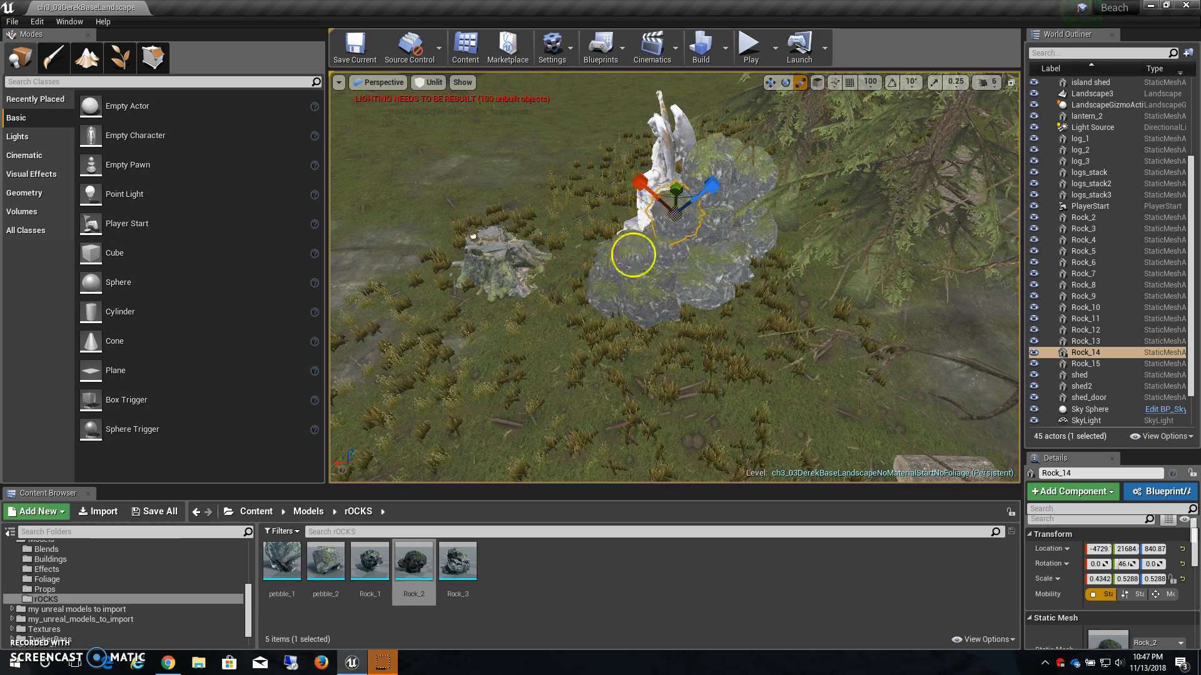
Step: Select the two third-layer side rocks flanking the statue and raise them together
left_click(633, 255)
key("f")
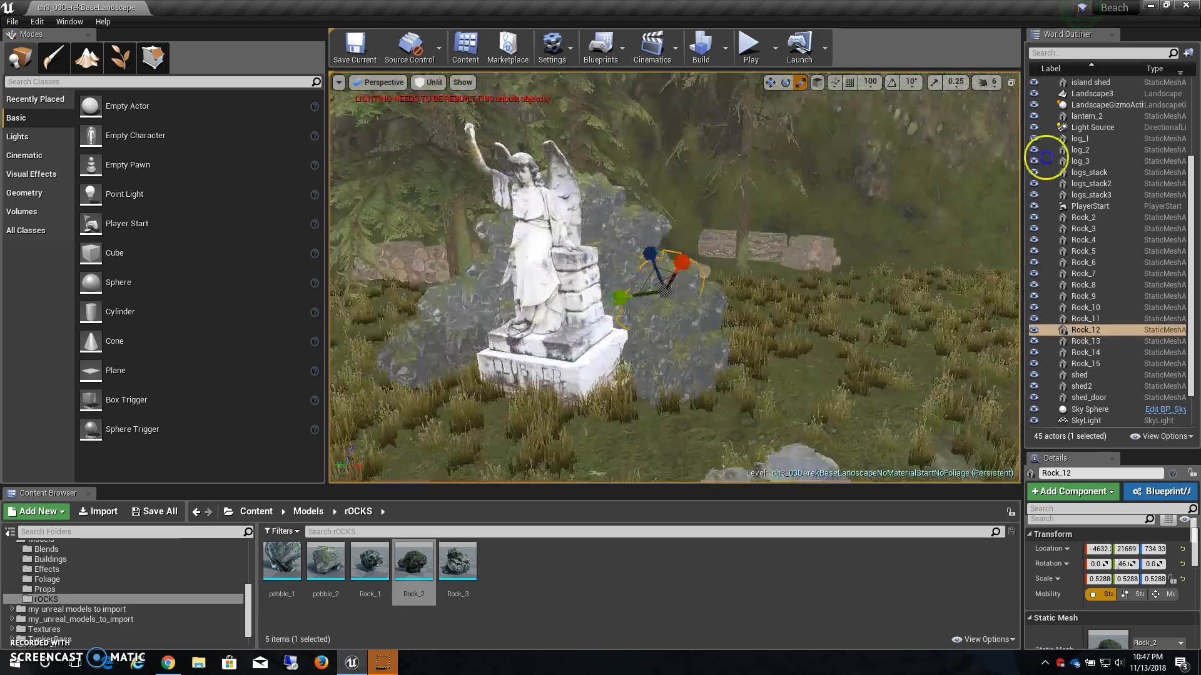
left_click(630, 220)
key("f")
right_click_drag(677, 234, 518, 262)
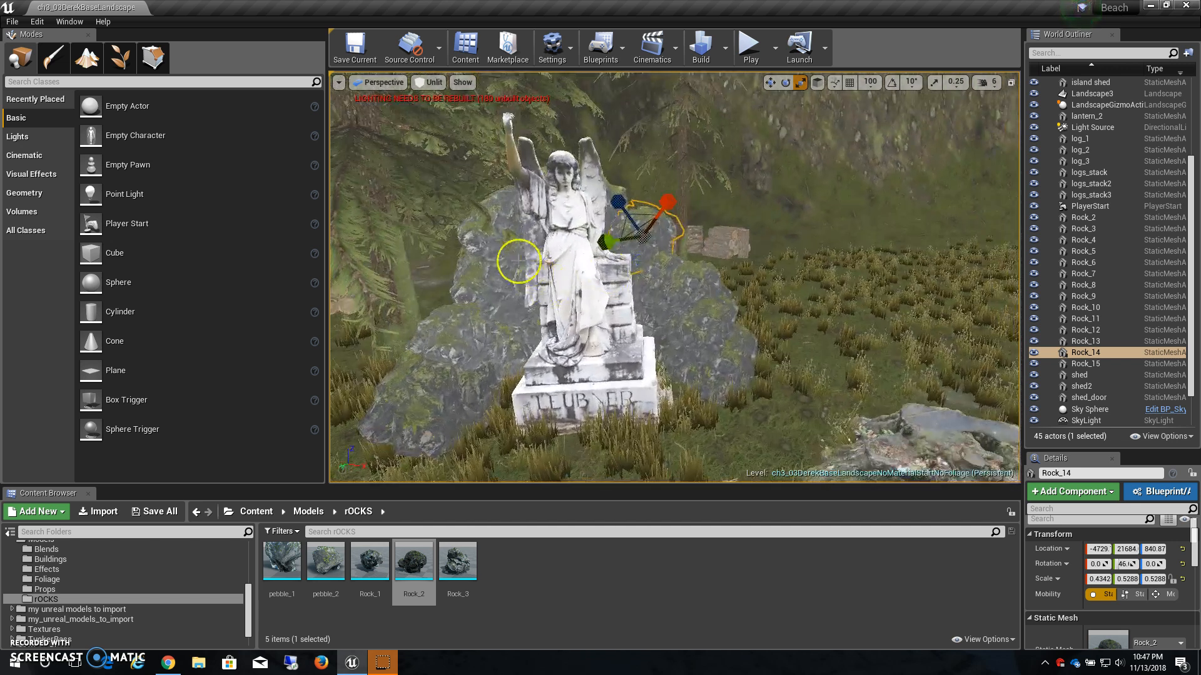
left_click(479, 252, "ctrl")
left_click_drag(532, 189, 526, 168)
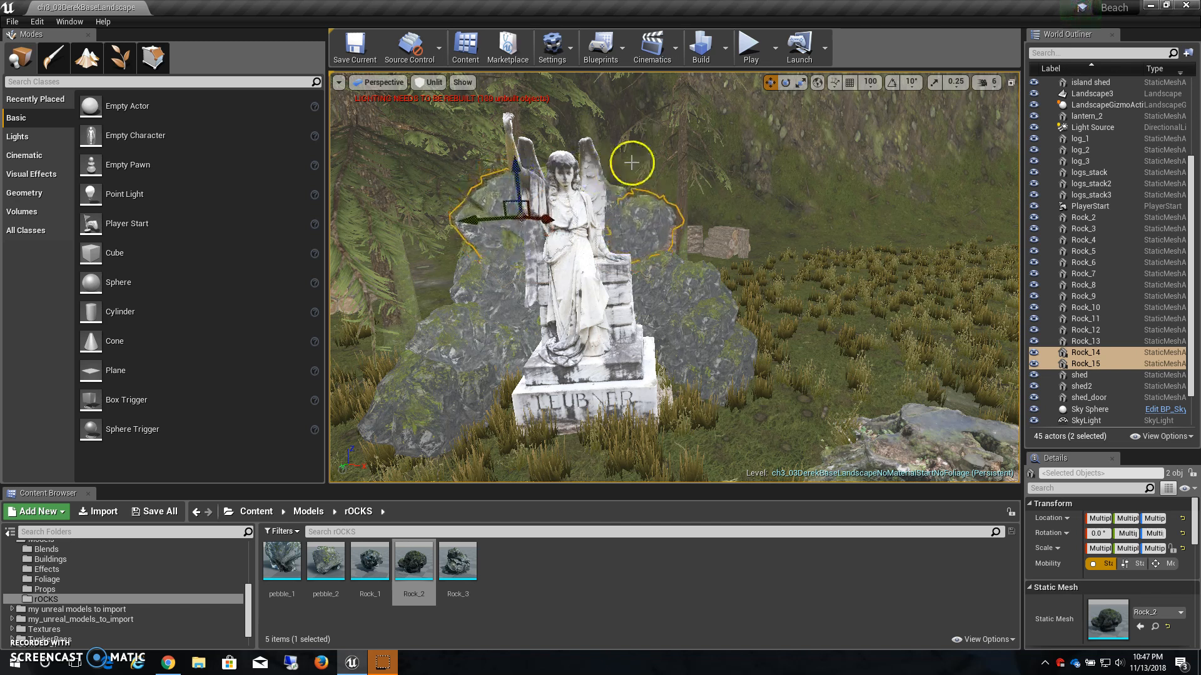
Step: Duplicate the rear third-layer rock upward as the peak of the stack and nudge the small side rock closer to the statue
right_click_drag(733, 171, 643, 177)
left_click(595, 189)
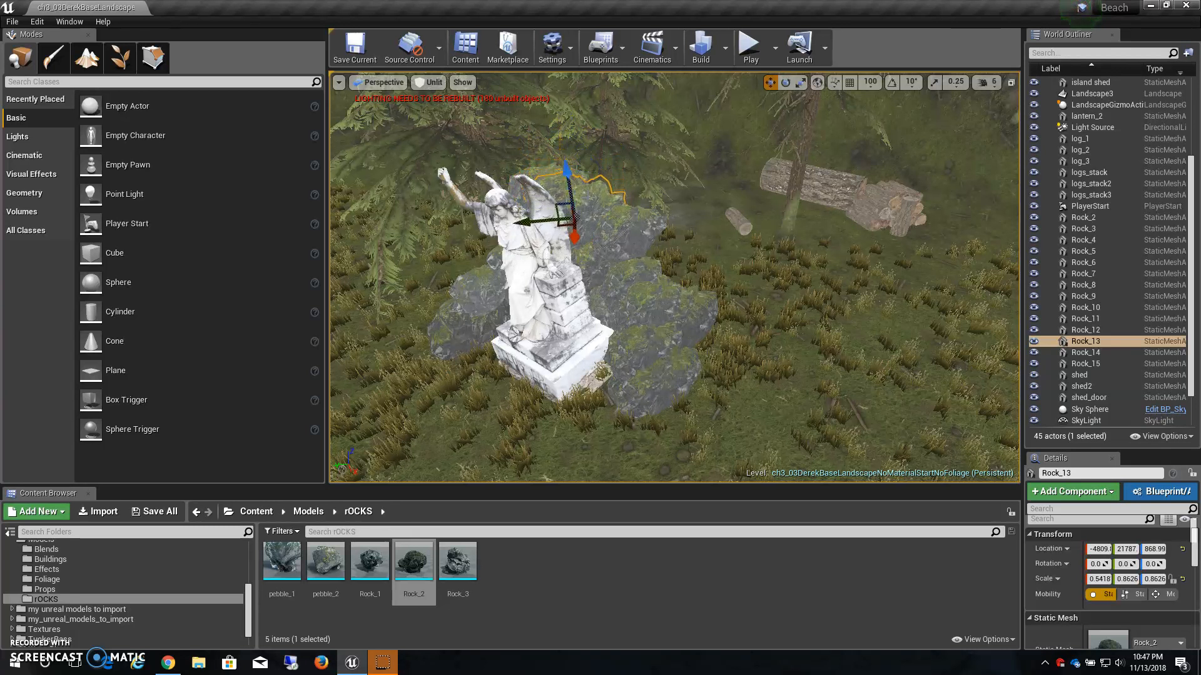
left_click_drag(572, 173, 569, 148, "alt")
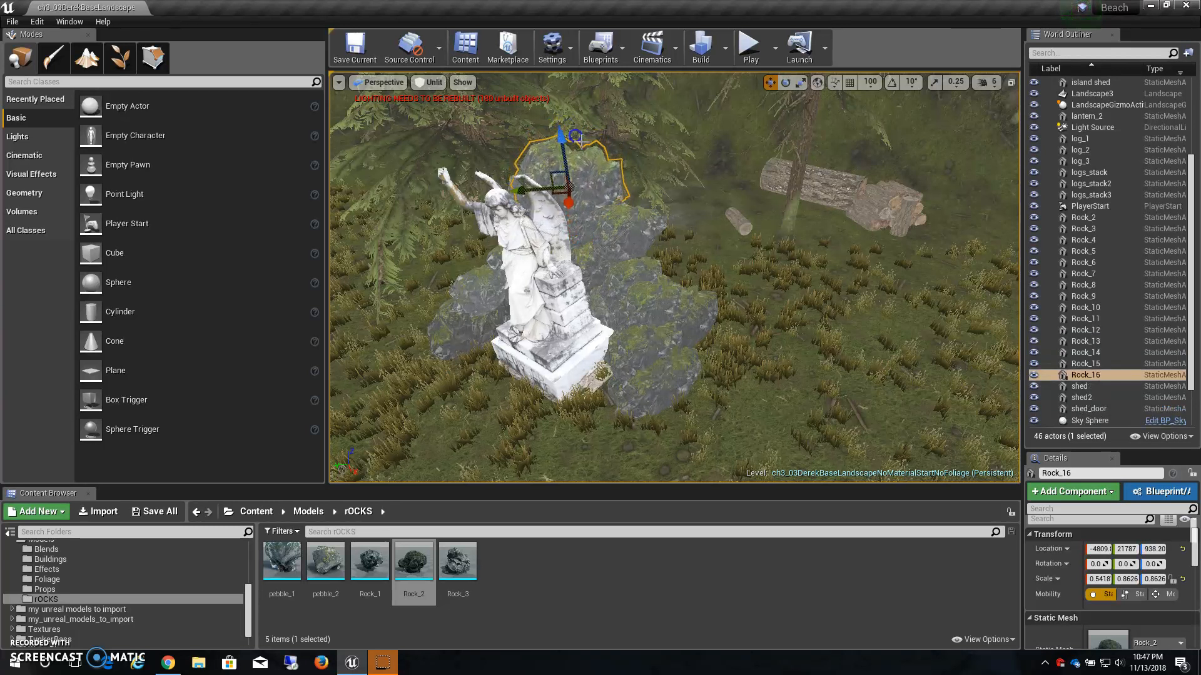
right_click_drag(700, 183, 694, 211)
scroll(641, 248, "down", 3)
left_click(661, 232)
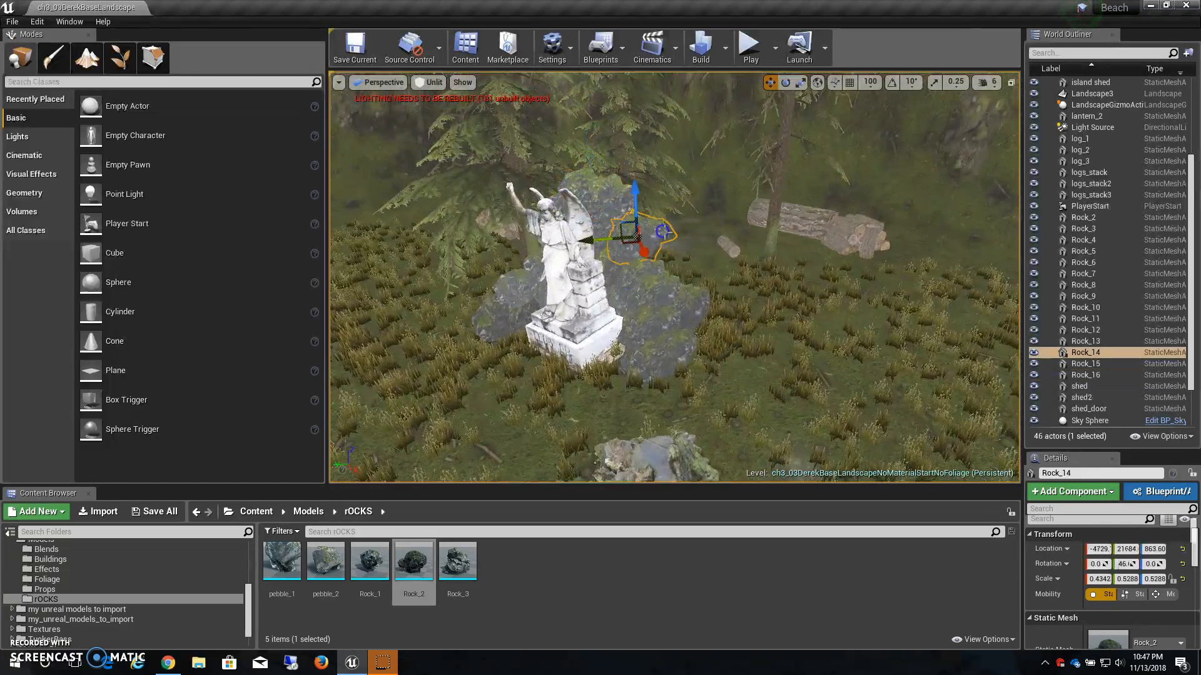
left_click_drag(635, 243, 637, 237)
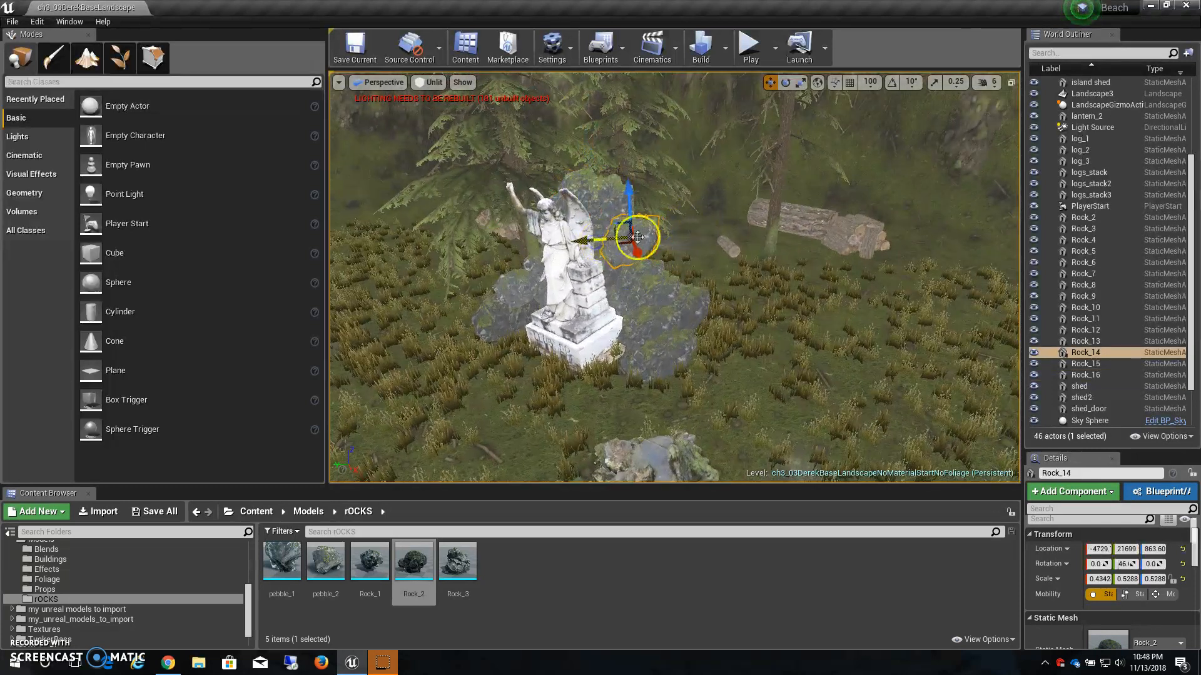
Step: Duplicate the tree near the logs, move the copy forward beside the rocks, scale it to about 2.23 × 2.71 and rotate it to about -57°
left_click(773, 200)
left_click_drag(747, 269, 699, 270, "alt")
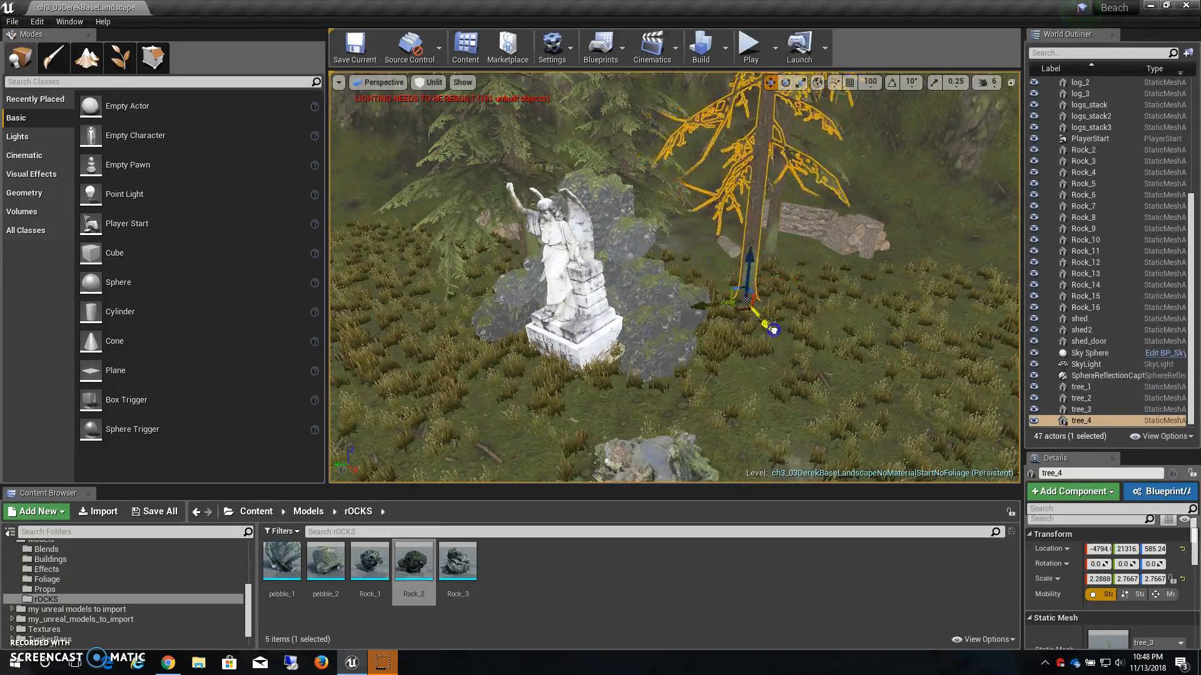
left_click_drag(773, 329, 816, 379)
left_click_drag(777, 338, 604, 327)
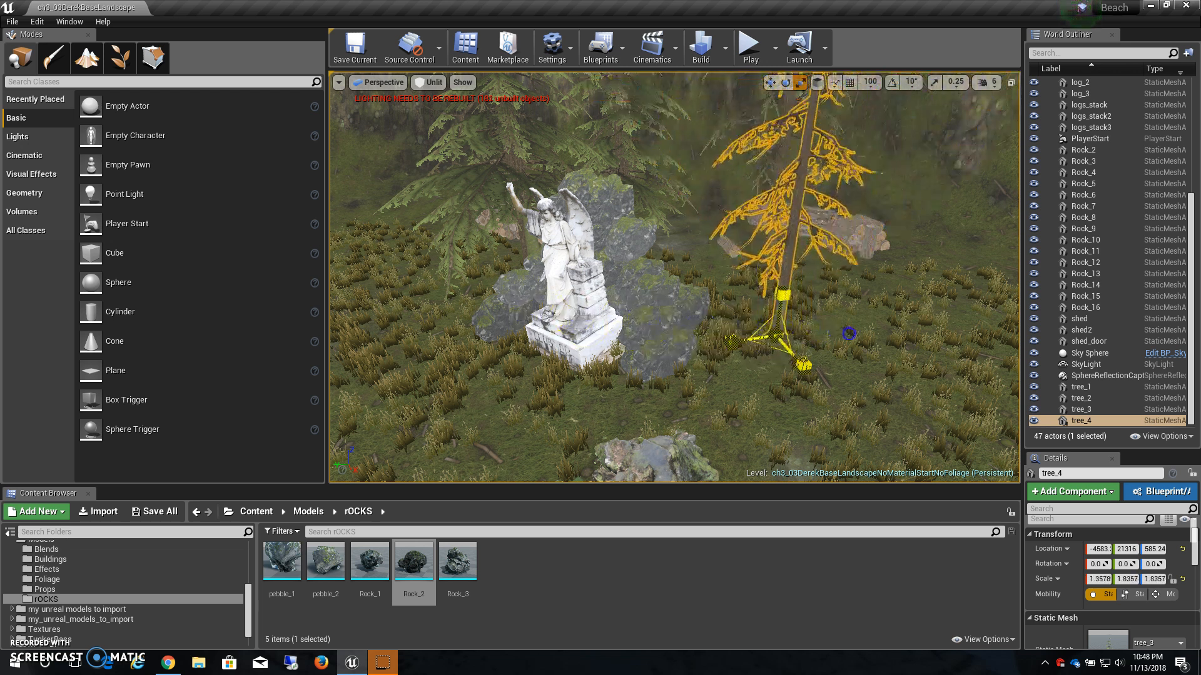
scroll(794, 339, "up", 3)
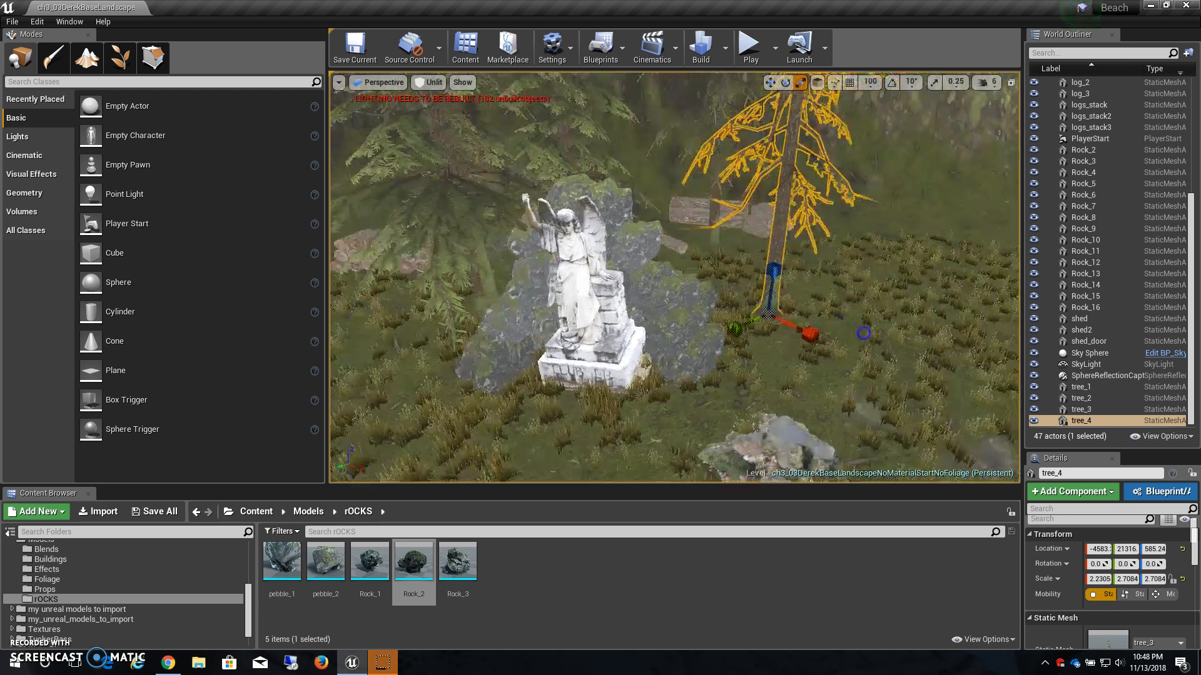
key("e")
left_click_drag(766, 342, 764, 285)
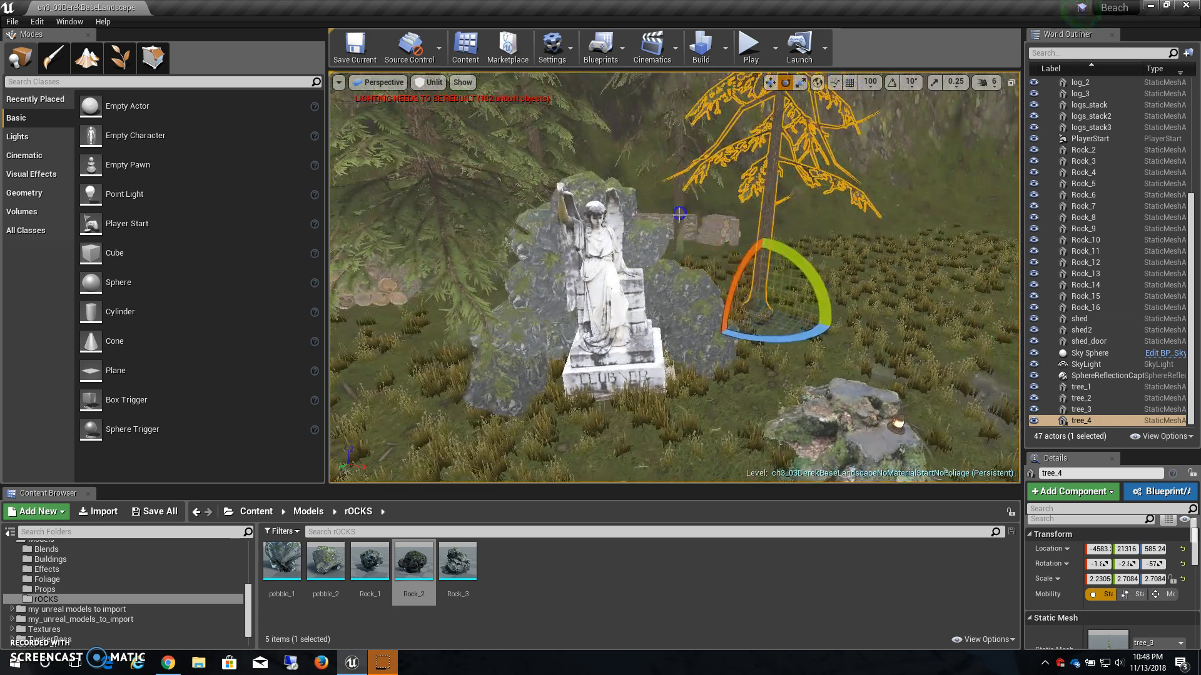
Step: Duplicate the original tree again and turn this copy to about 5.6° beside the rock stack
left_click(681, 207)
left_click_drag(683, 282, 706, 344, "alt")
right_click_drag(735, 356, 716, 338)
left_click_drag(775, 364, 769, 366, "alt")
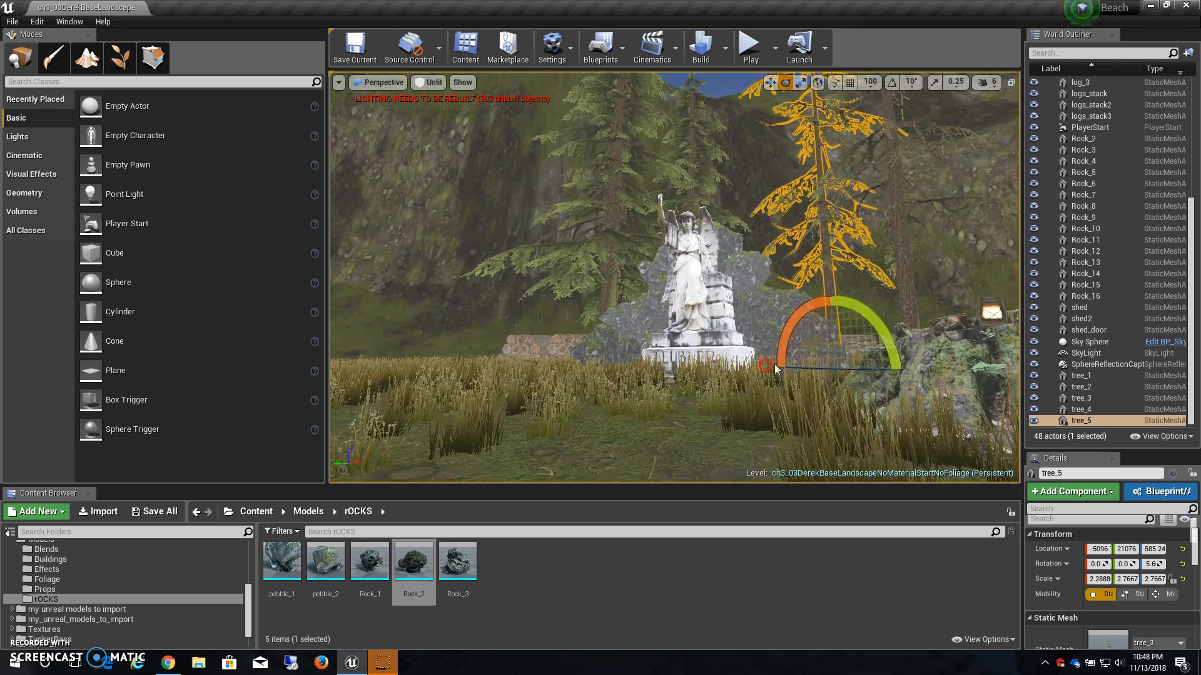
Step: Duplicate the large tree beside the statue twice, placing one copy farther along the row and the other deeper in the background
left_click(613, 205)
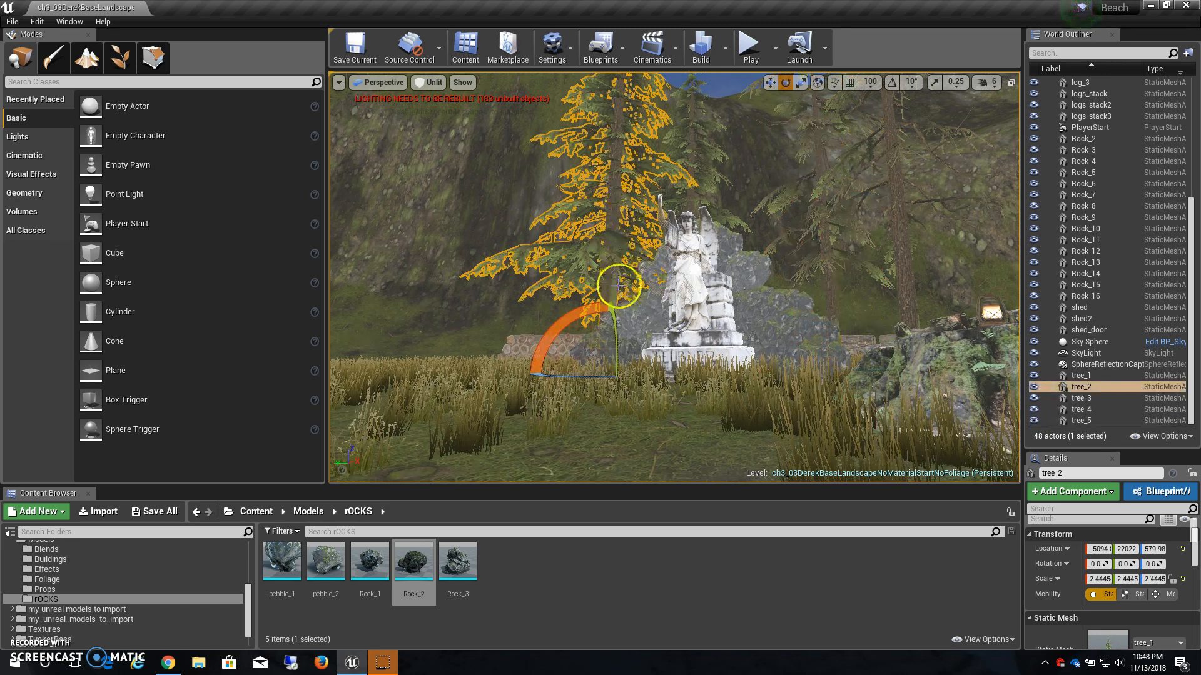
key("w")
left_click_drag(565, 374, 372, 340, "alt")
left_click_drag(346, 388, 401, 363, "alt")
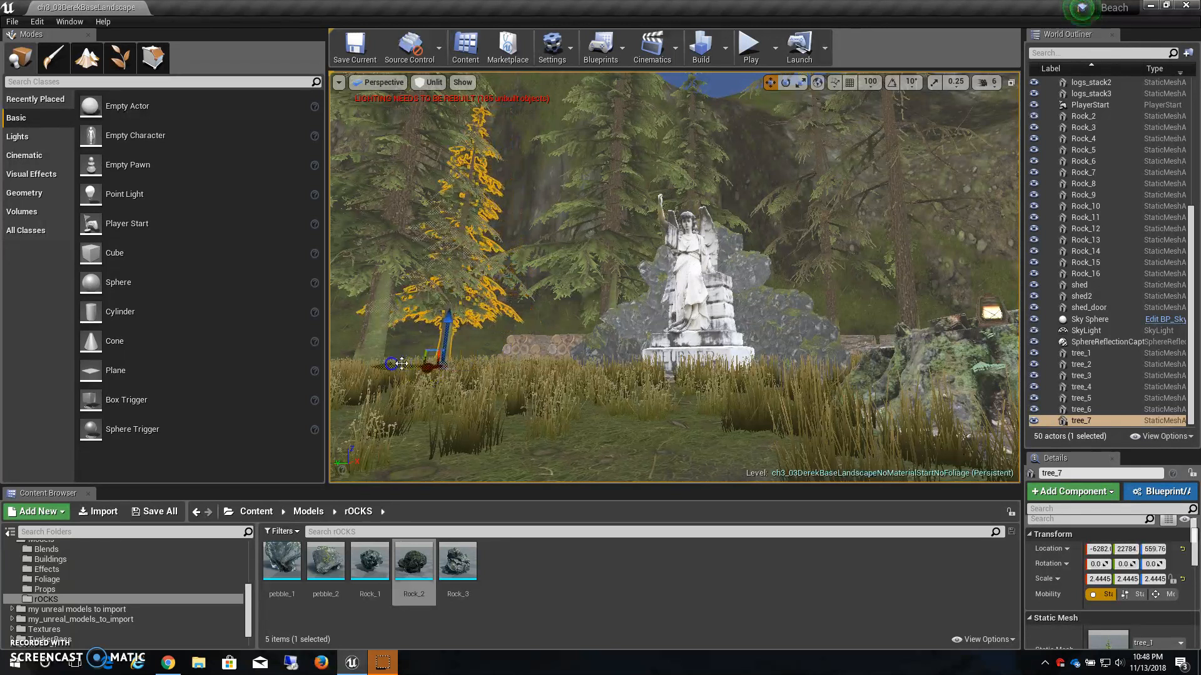
Step: Duplicate the large tree beside the statue a short distance along the row and rotate the copy to about 31°
left_click(594, 295)
left_click_drag(569, 368, 494, 371, "alt")
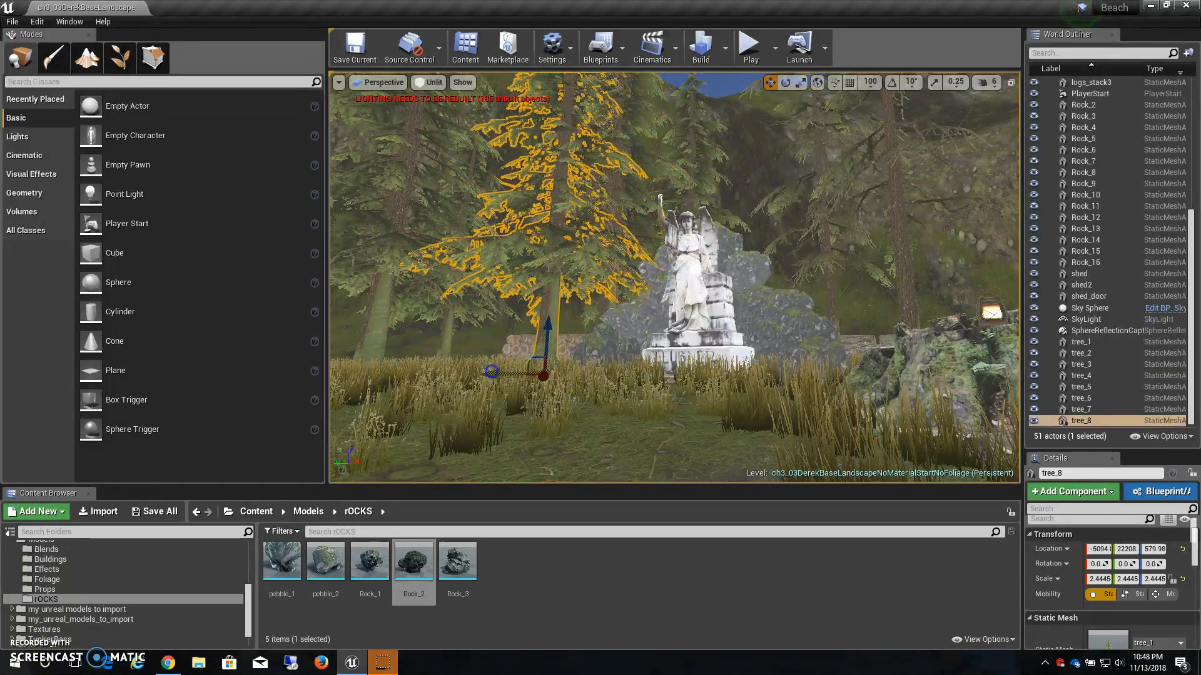
key("e")
left_click_drag(594, 369, 538, 375)
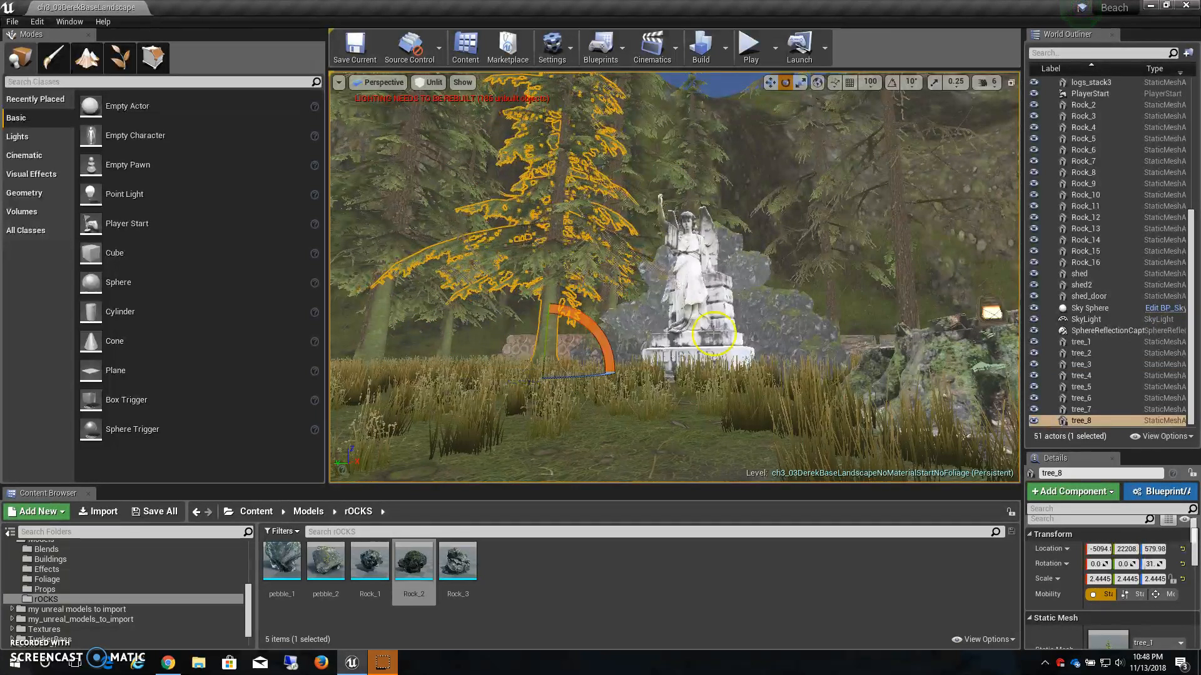
Step: From an overhead view, select the tree directly behind the statue and shift it farther back
right_click_drag(769, 309, 801, 469)
right_click_drag(760, 208, 773, 211)
left_click_drag(651, 276, 658, 296)
left_click(634, 232)
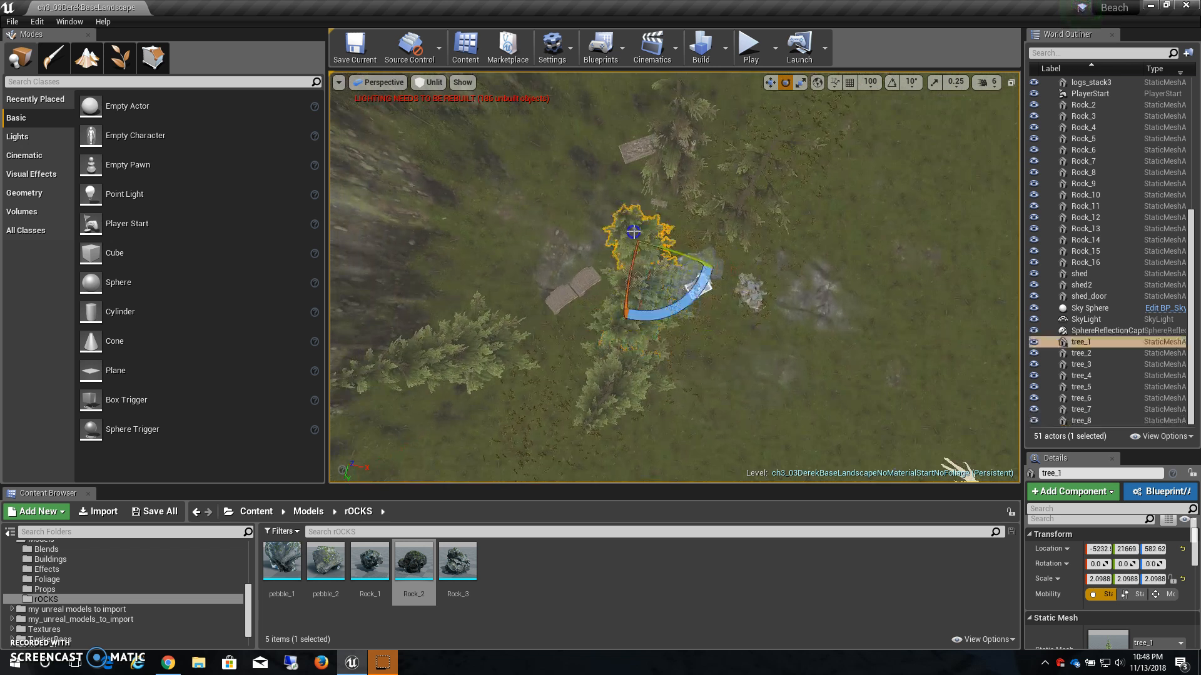
key("w")
left_click_drag(688, 268, 584, 347)
Step: Reposition the large tree standing nearest the statue within the group of trees
left_click(571, 265)
left_click_drag(571, 265, 608, 327, "alt")
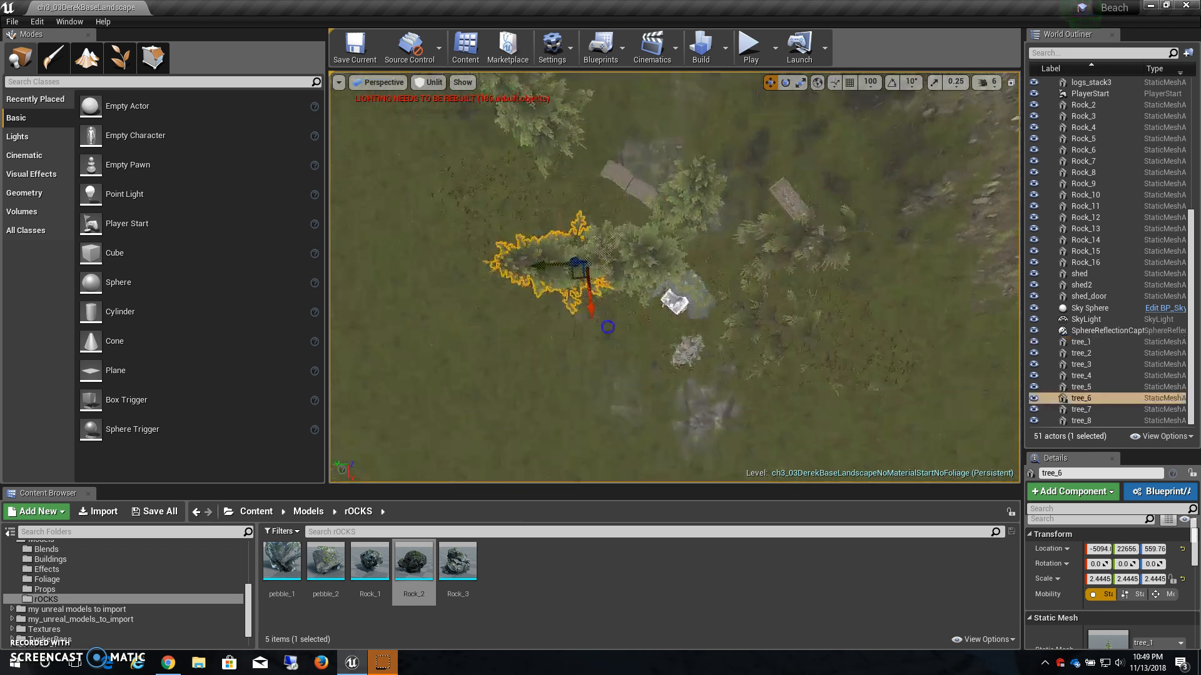
left_click(651, 270)
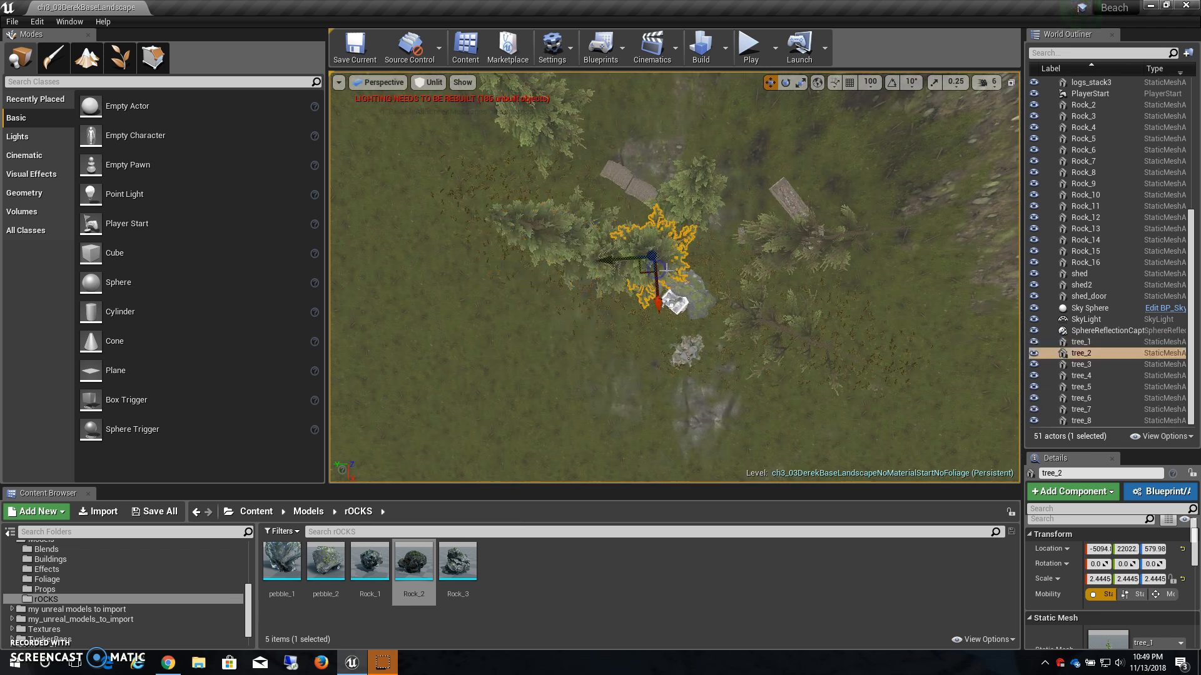
left_click_drag(665, 302, 704, 308)
left_click(630, 283)
Step: Duplicate the thin tree behind the stump and place the copy farther back behind the statue's rock cluster
scroll(742, 379, "up", 6)
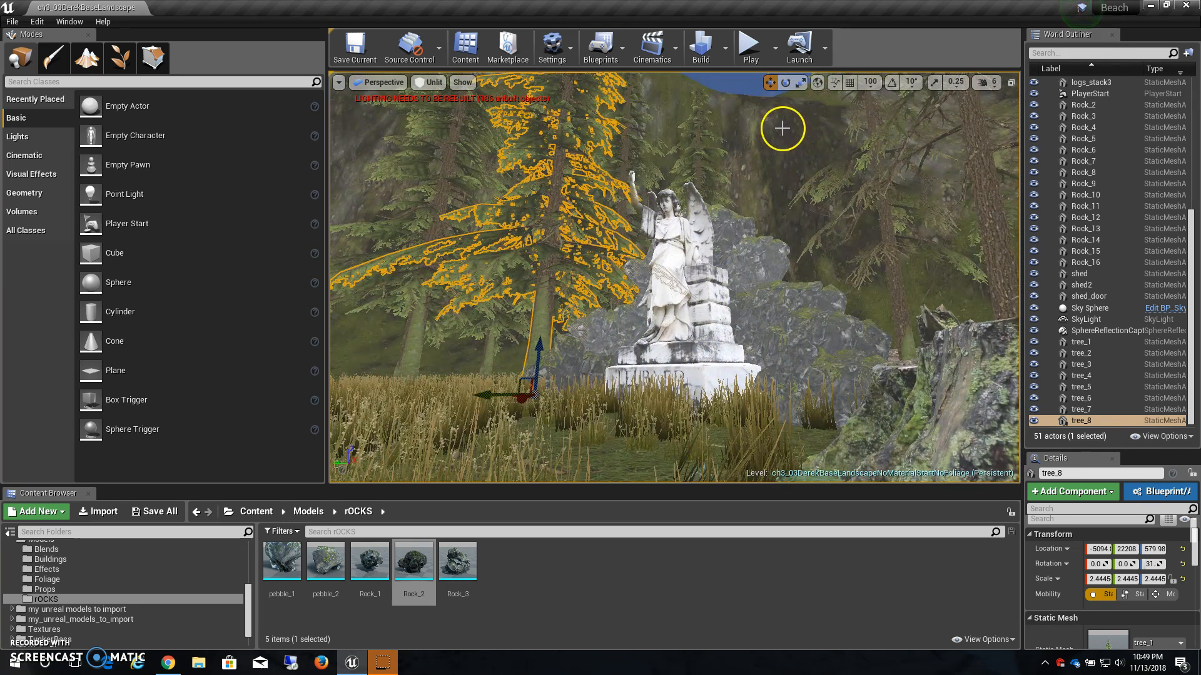
left_click(896, 266)
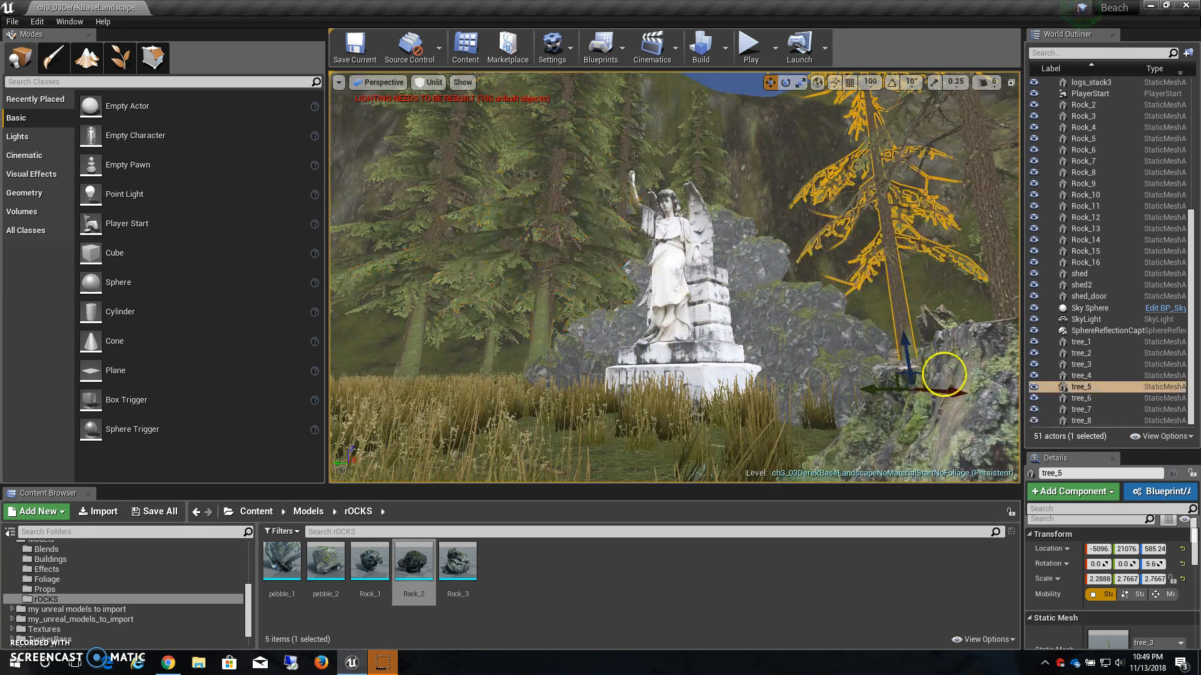
left_click_drag(958, 393, 896, 381, "alt")
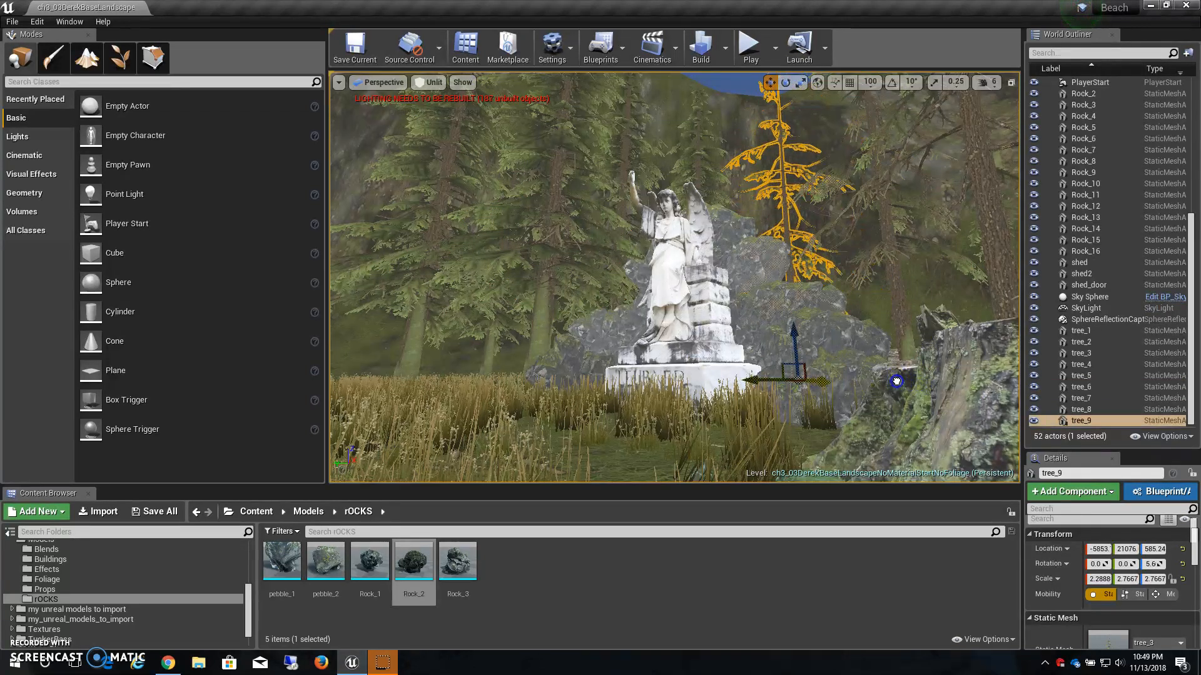
mouse_move(715, 417)
left_mouse_down("alt")
mouse_move(727, 430)
mouse_move(712, 424)
left_mouse_up("alt")
scroll(705, 410, "down", 5)
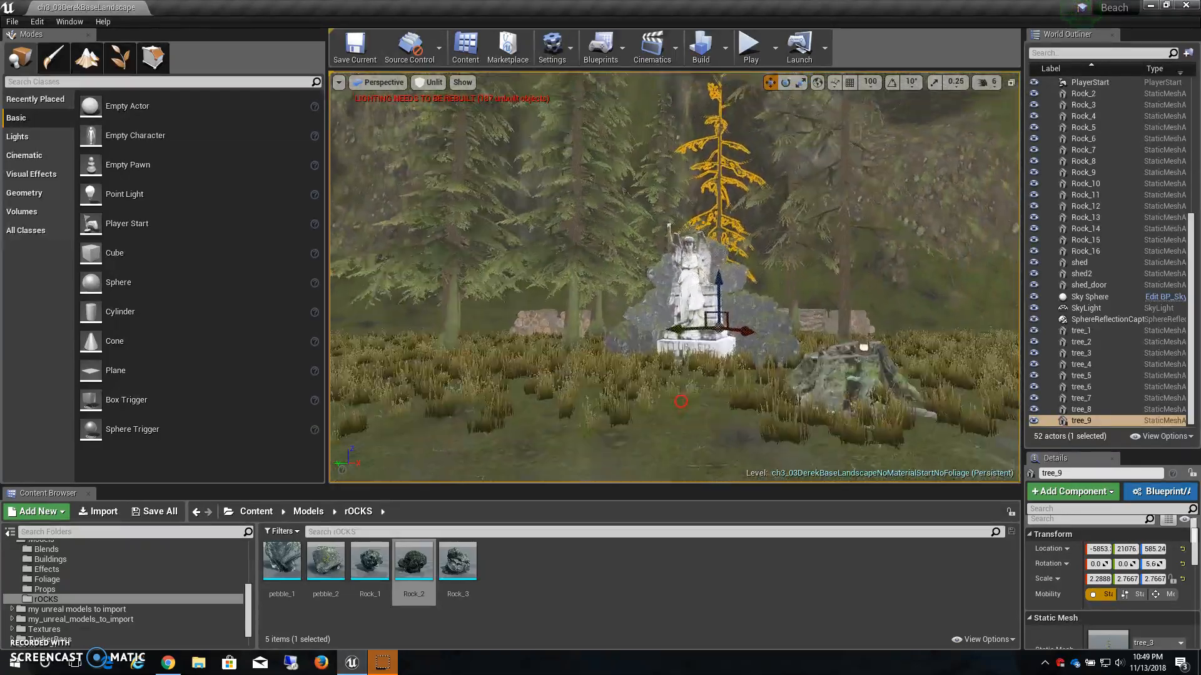
Step: Duplicate a rock from the cluster behind the statue, move the copy out under the large trees and sink it partly into the ground
left_click(631, 344)
left_click_drag(658, 379, 619, 329, "alt")
key("r")
key("w")
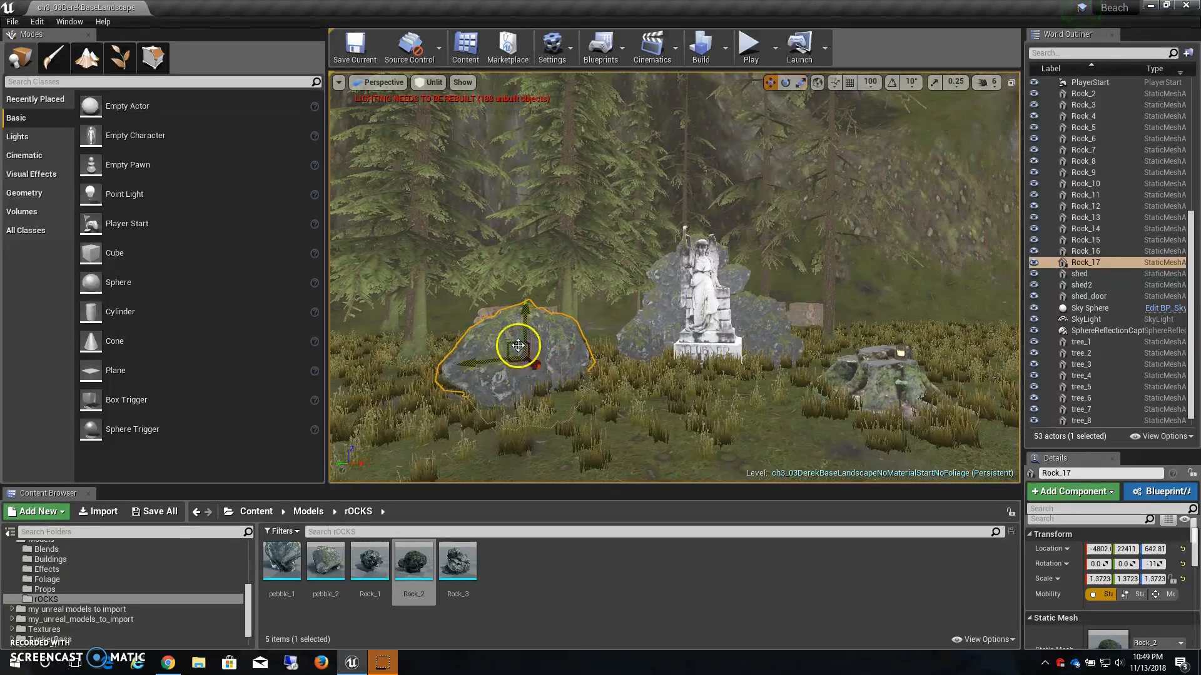
left_click_drag(528, 311, 526, 335)
Step: Duplicate the separate rock under the trees twice, placing one copy farther from the statue and one behind it toward the statue
left_click_drag(469, 390, 495, 388, "alt")
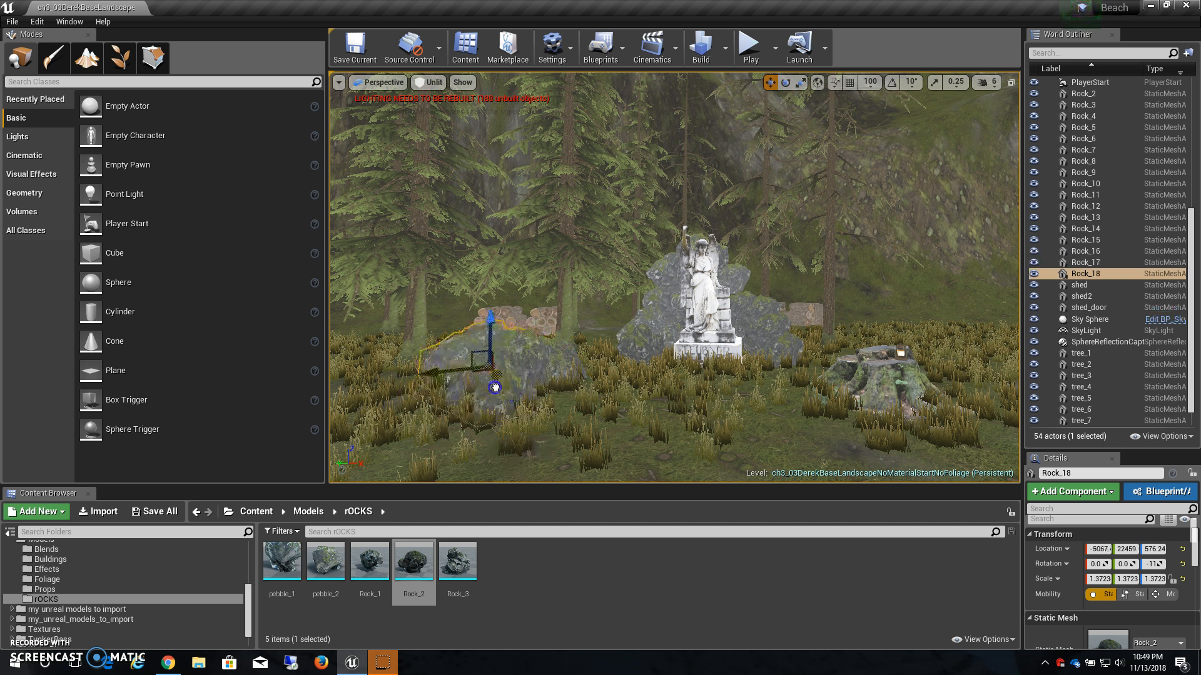
left_click_drag(405, 376, 397, 377, "alt")
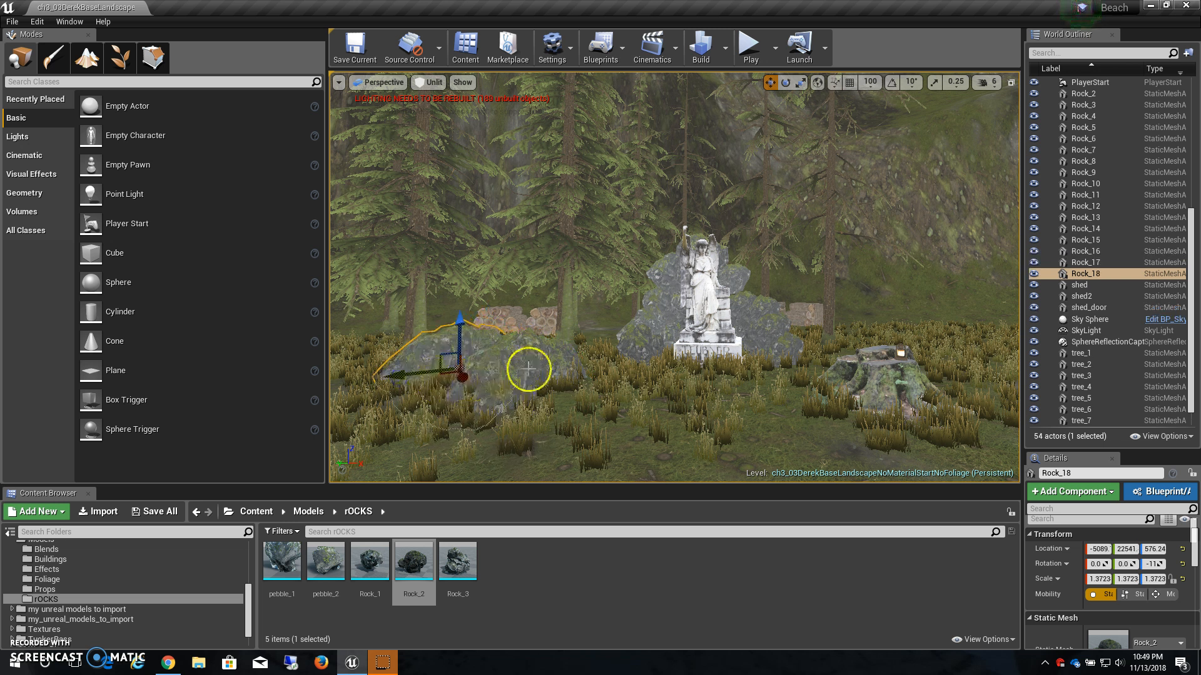
key("ctrl+z")
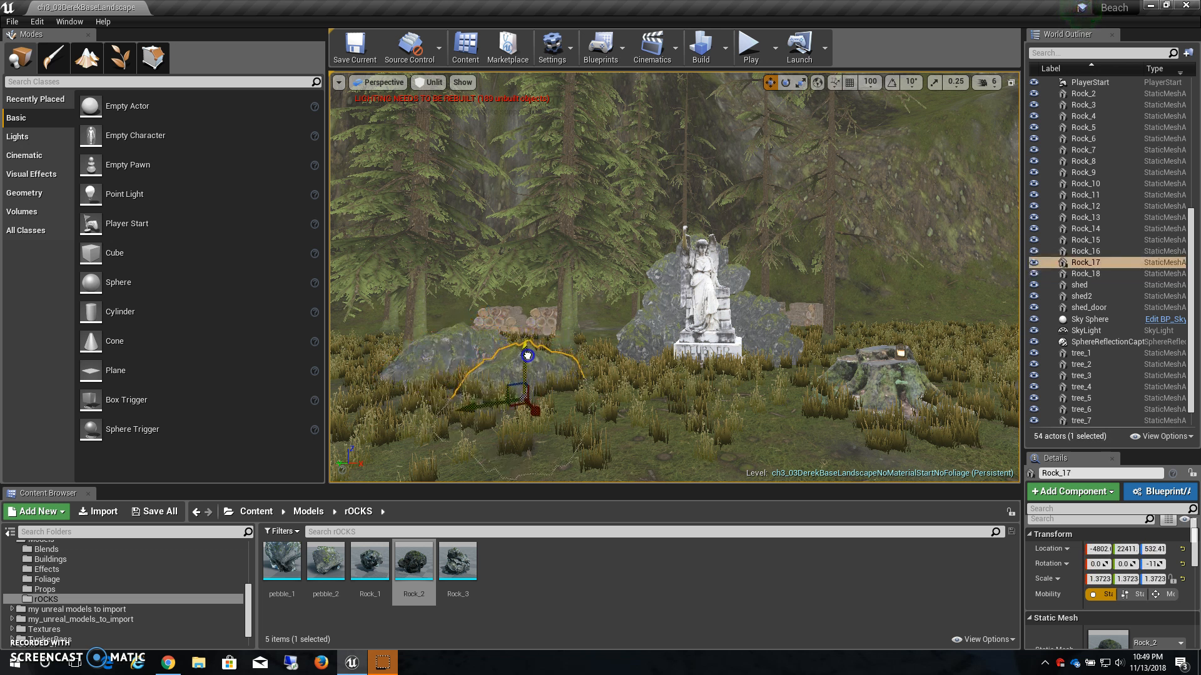
key("ctrl+y")
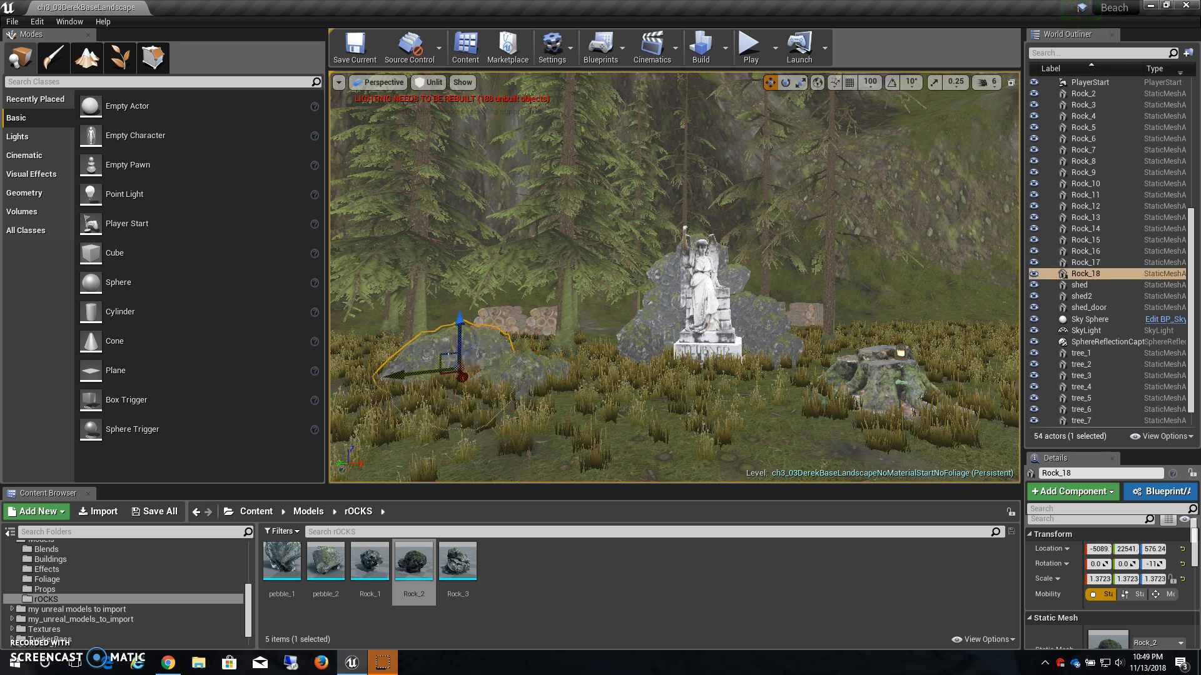
left_click_drag(405, 375, 459, 363, "alt")
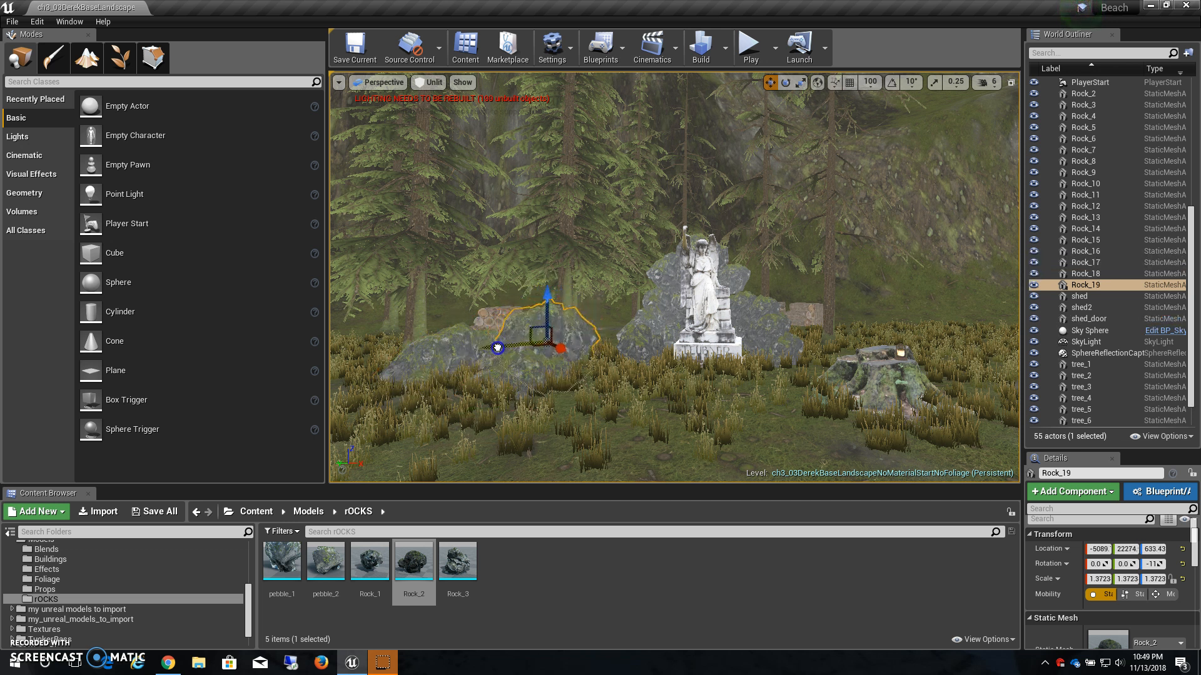
left_click(747, 381)
left_click_drag(748, 380, 756, 409, "alt")
left_click_drag(643, 372, 621, 391, "alt")
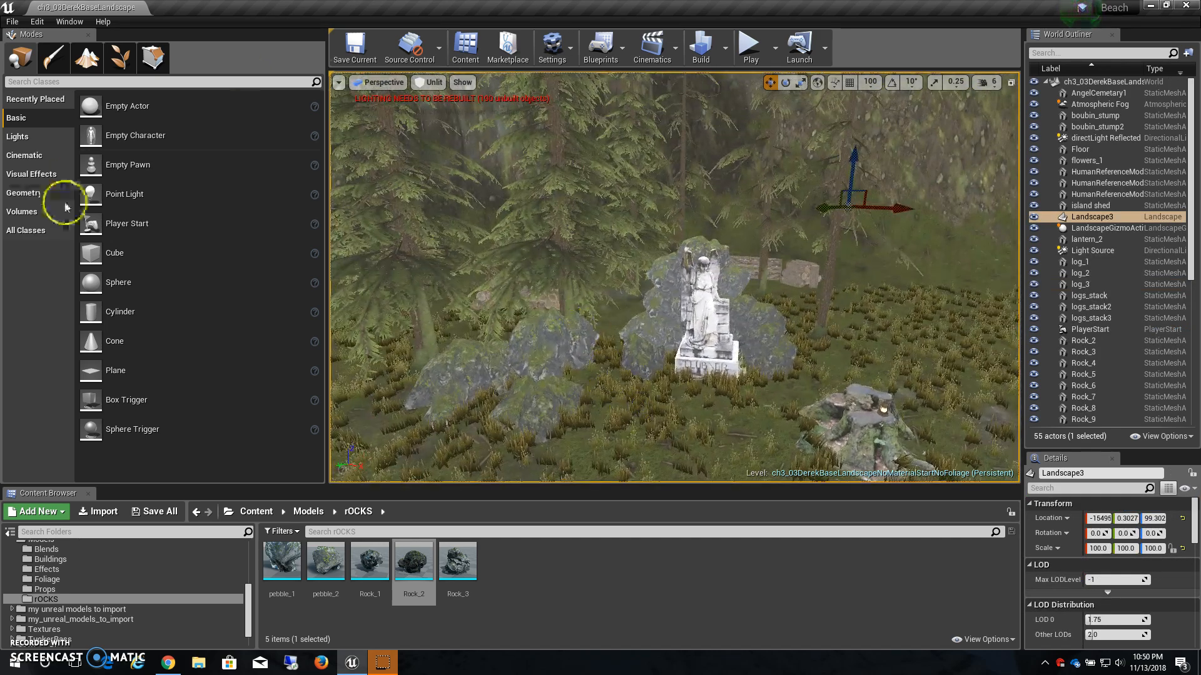
Step: Set up landscape painting with the Mud layer as target and reduce the brush size to 487
left_click(91, 60)
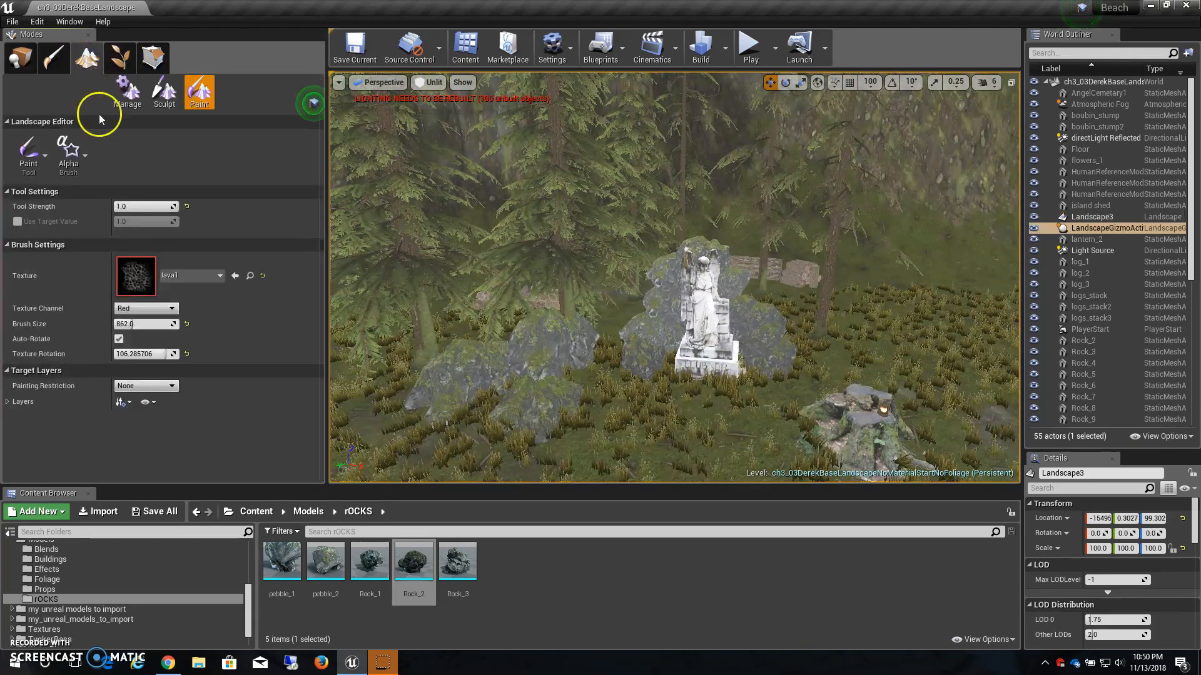
left_click(24, 159)
left_click(36, 203)
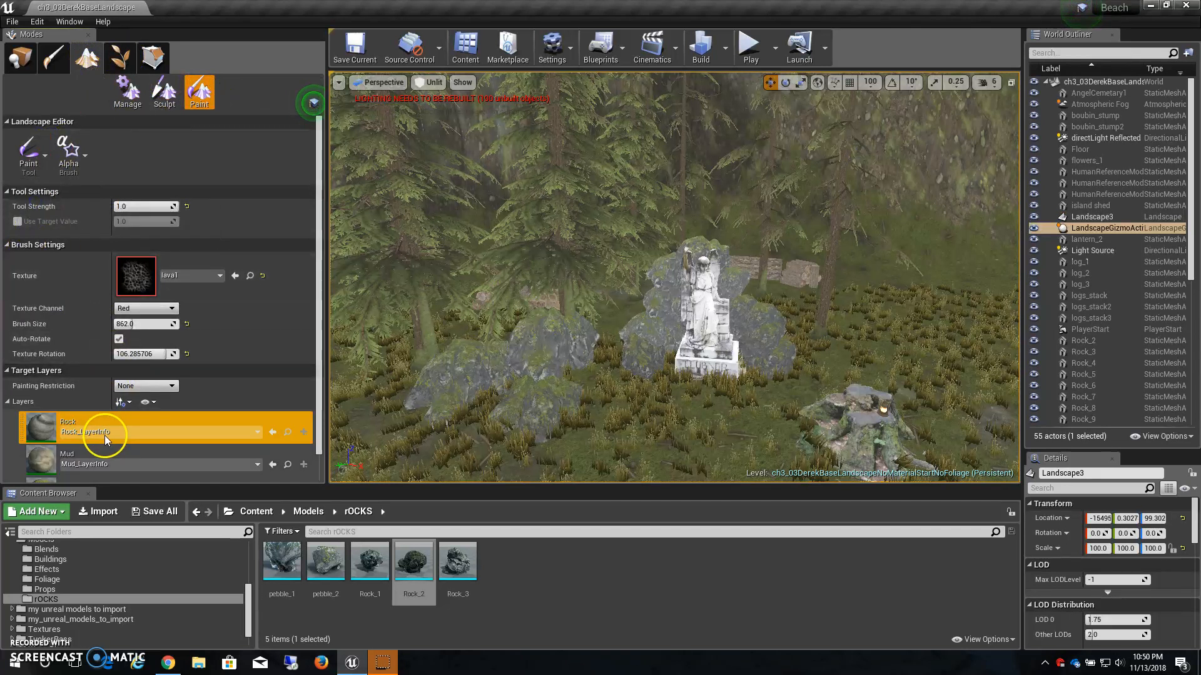
scroll(100, 425, "down", 3)
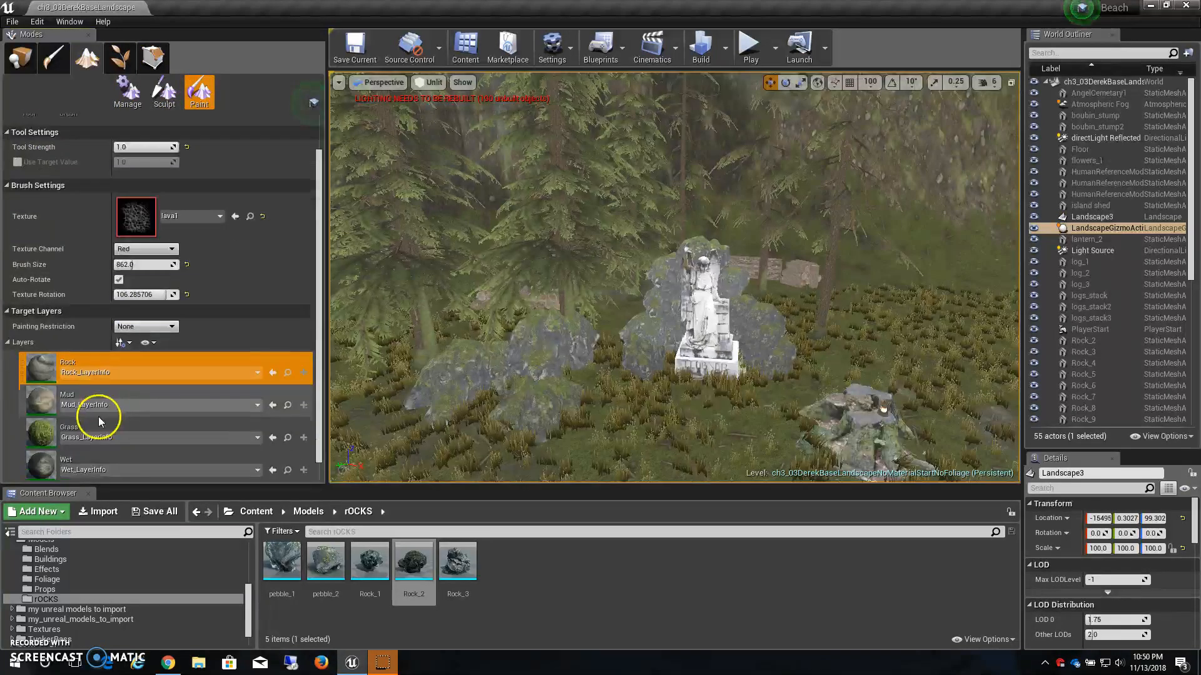
left_click(47, 400)
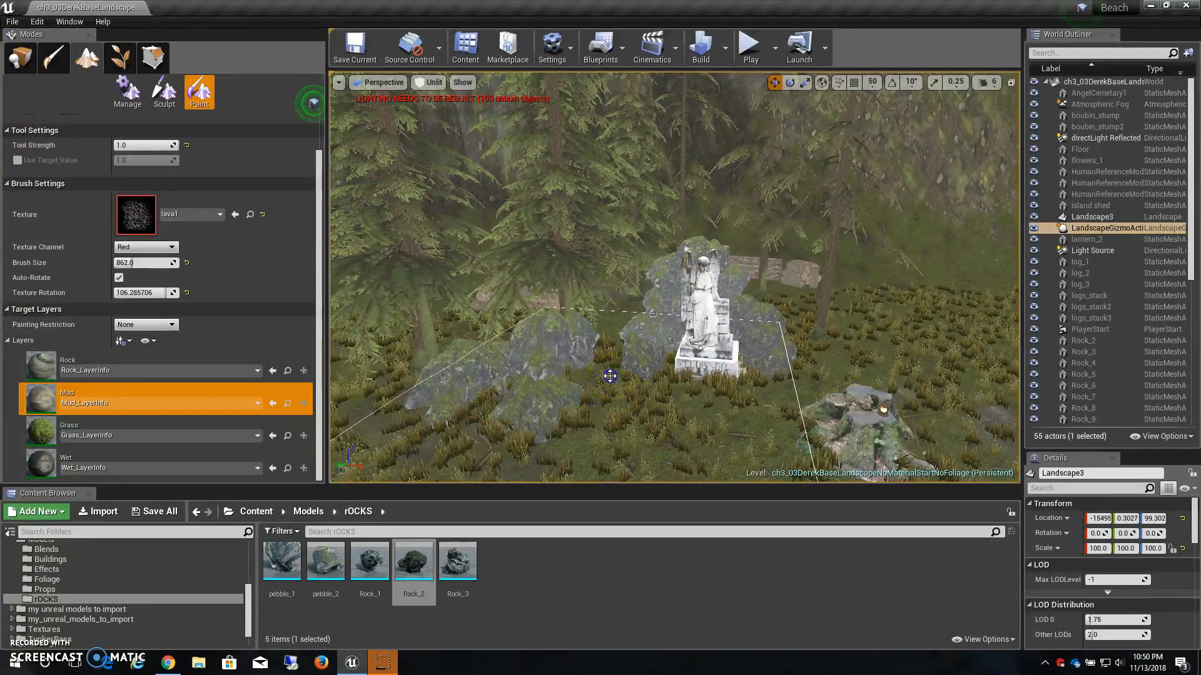
key("bracketleft")
key("bracketleft")
key("bracketleft")
key("bracketleft")
key("bracketleft")
key("bracketleft")
key("bracketleft")
key("bracketleft")
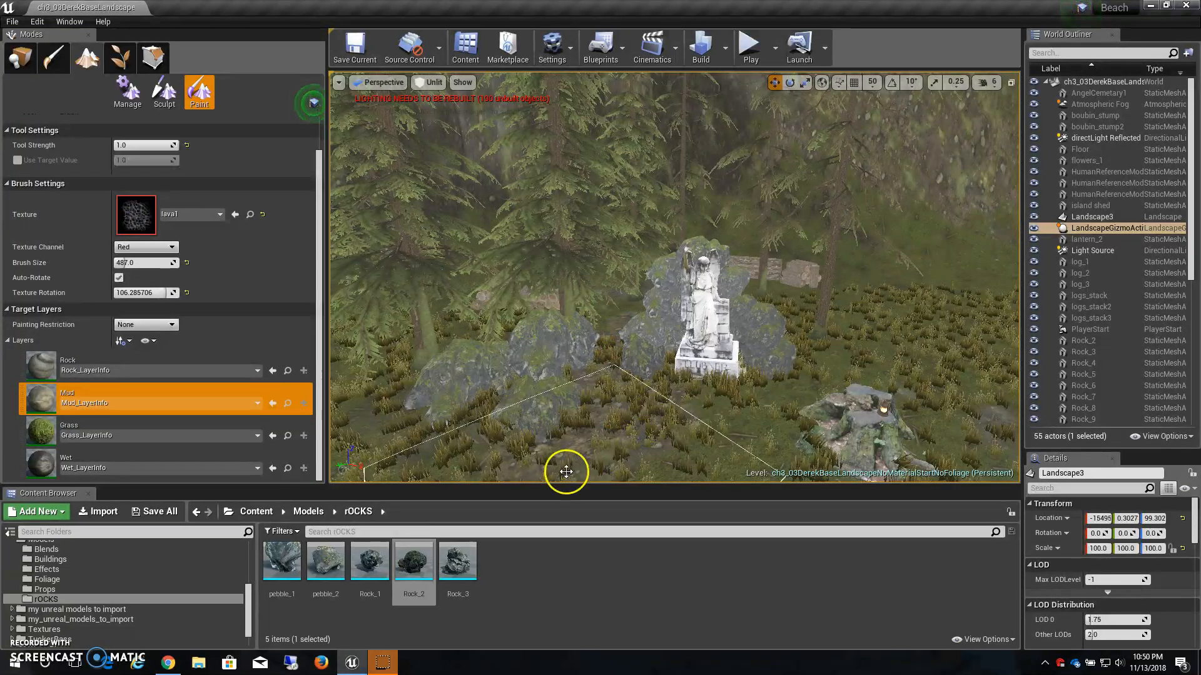
Step: Paint mud patches on the ground around the statue, the rocks and the logs behind it
left_click_drag(624, 475, 678, 414, "alt")
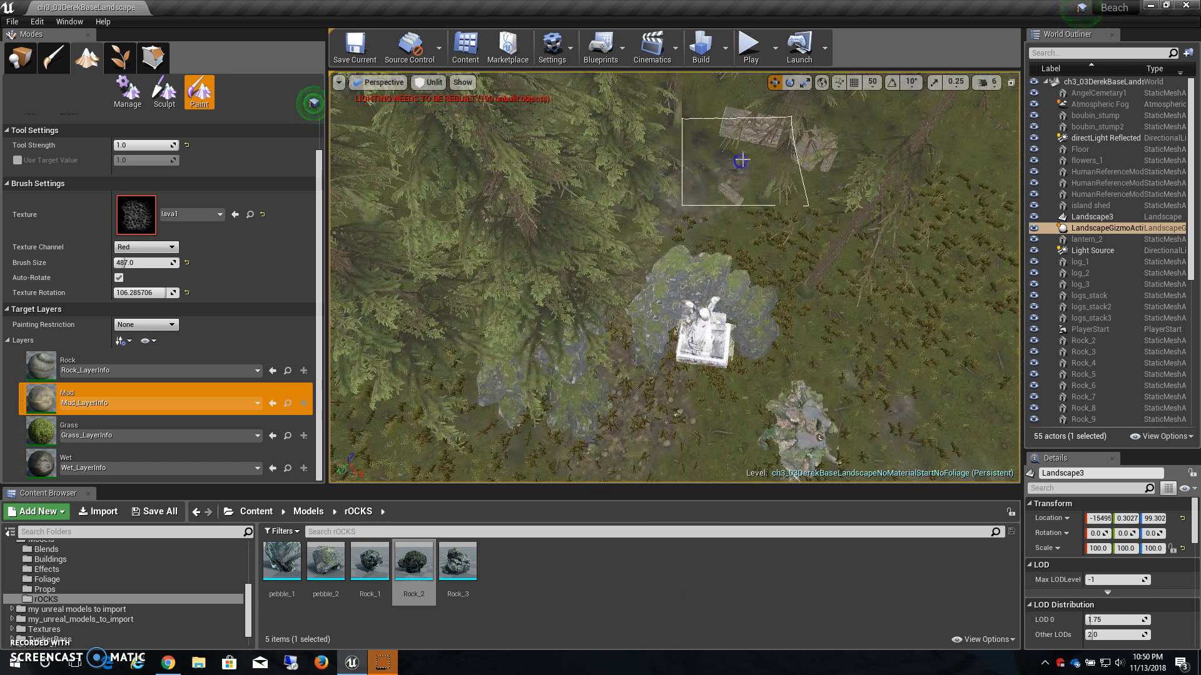
left_click_drag(812, 150, 812, 160, "alt")
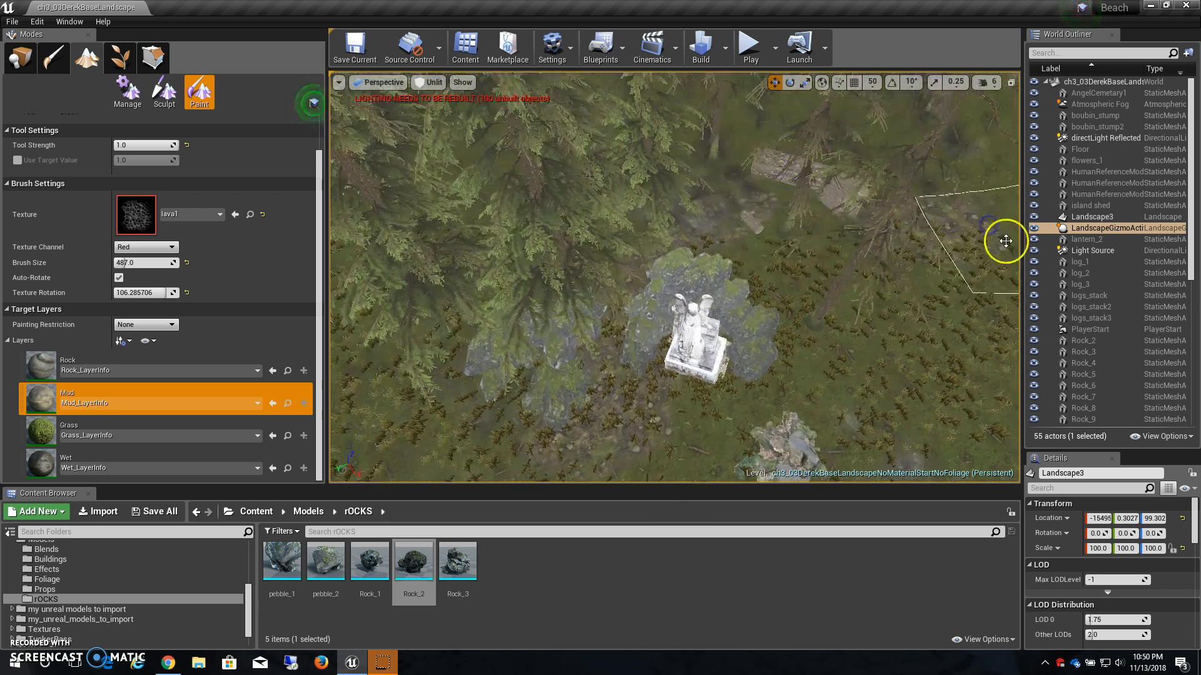
left_click_drag(665, 431, 629, 309, "alt")
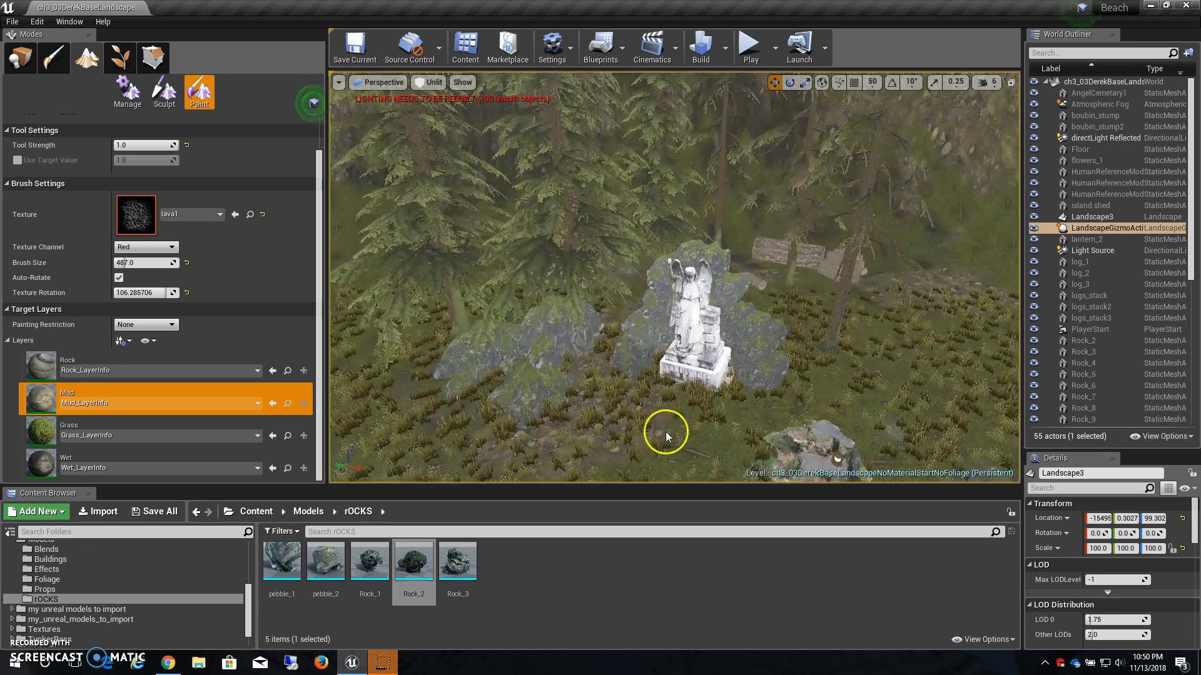
scroll(666, 431, "down", 3)
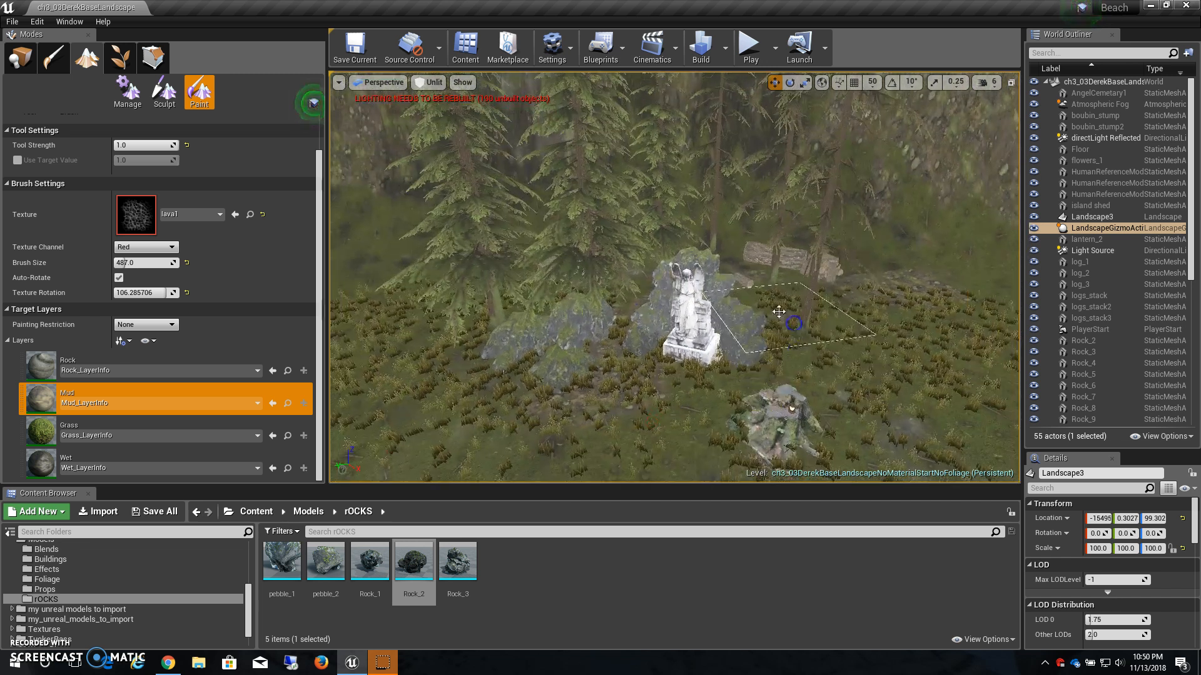
mouse_move(855, 451)
left_mouse_down("alt")
mouse_move(831, 419)
mouse_move(876, 383)
mouse_move(686, 410)
mouse_move(592, 464)
mouse_move(597, 365)
mouse_move(643, 369)
left_mouse_up("alt")
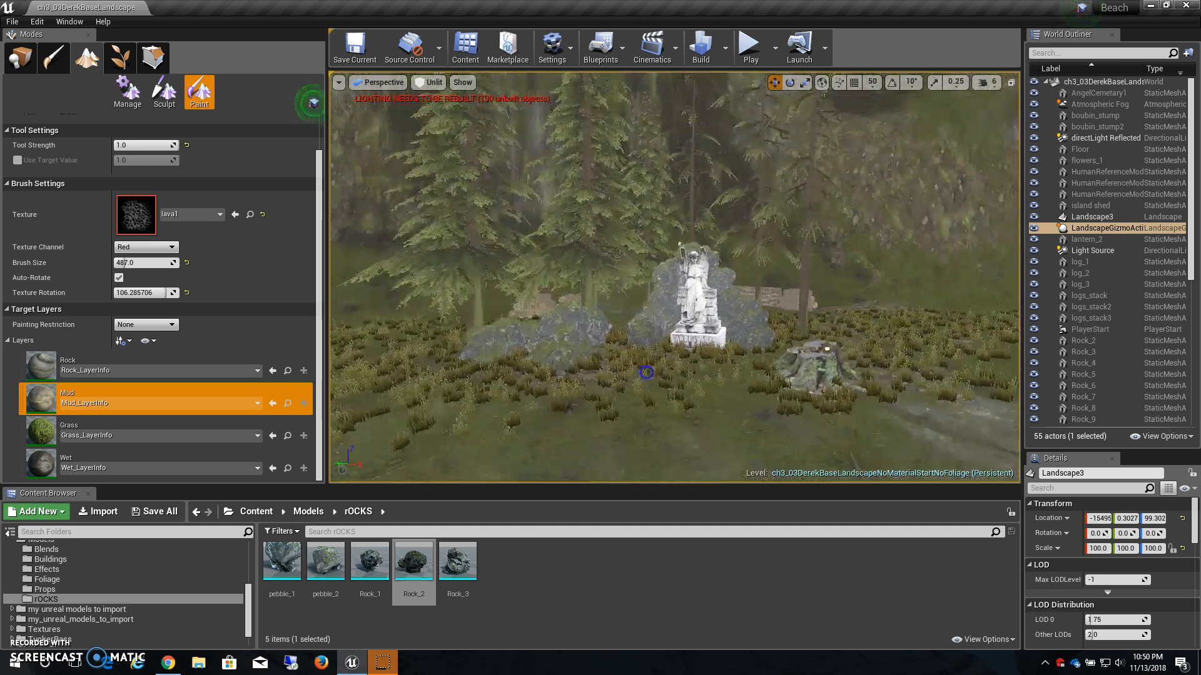
right_click_drag(643, 370, 661, 402, "alt")
mouse_move(661, 402)
left_mouse_down("alt")
mouse_move(615, 385)
mouse_move(688, 411)
mouse_move(620, 405)
left_mouse_up("alt")
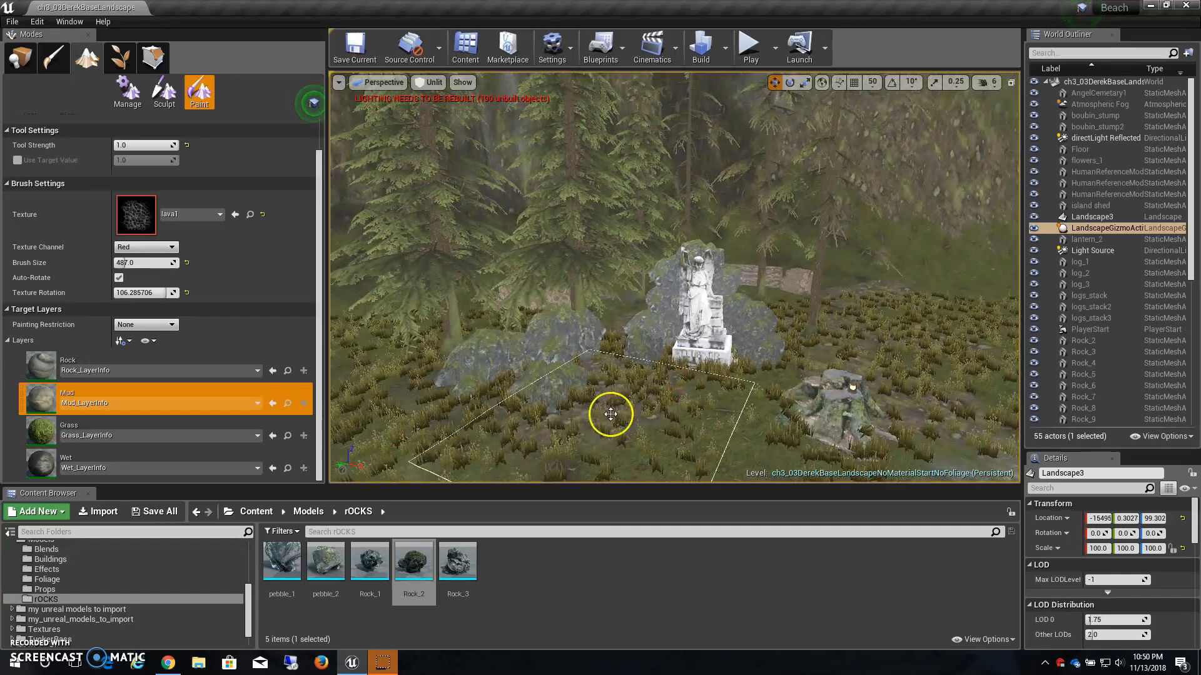
Step: Paint the Wet layer on the ground around the rocks and stump and across the open foreground
left_click(80, 463)
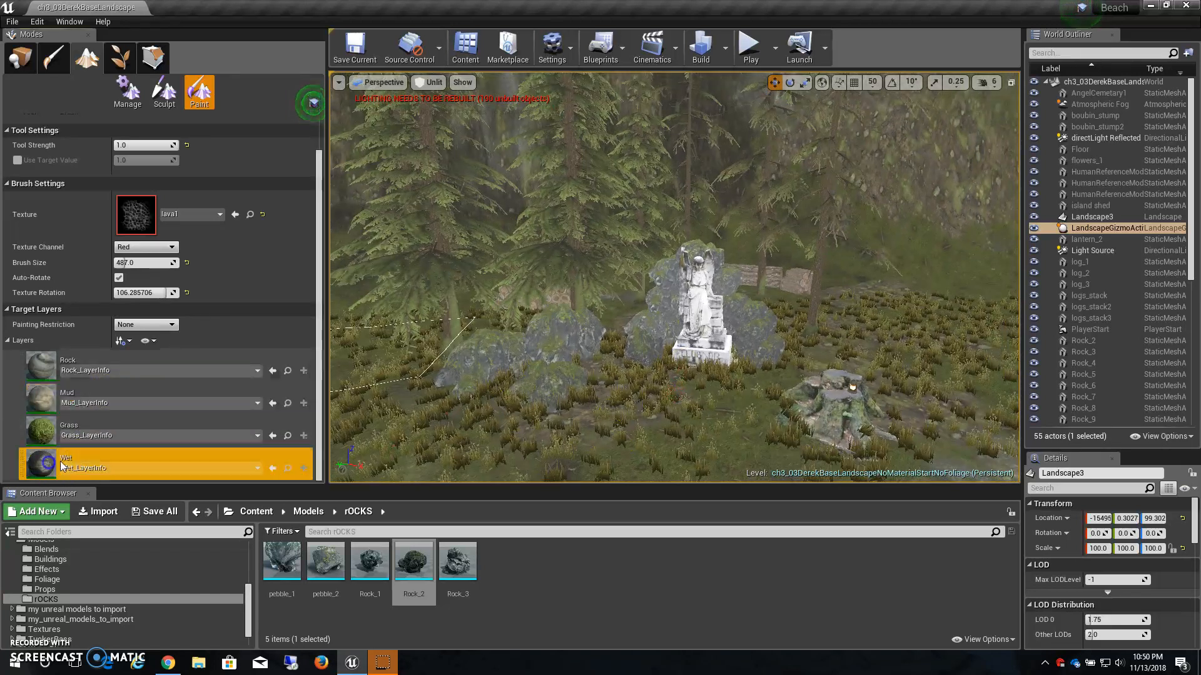
left_click_drag(472, 400, 495, 411)
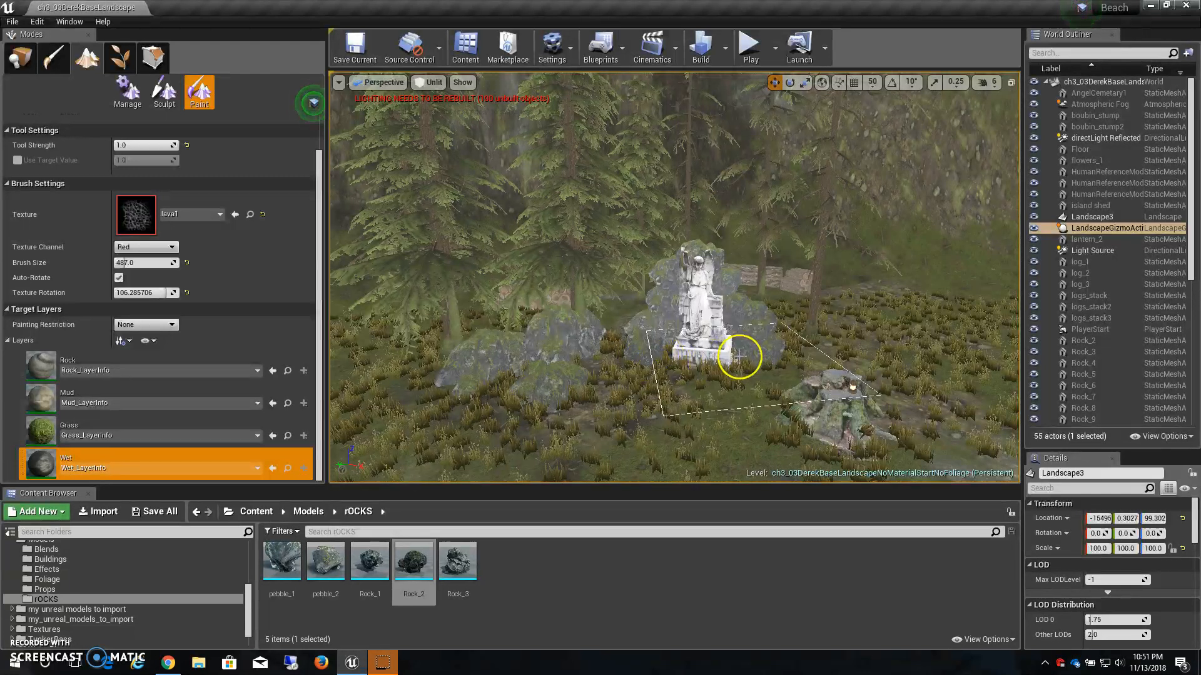
left_click(857, 431)
mouse_move(808, 392)
right_mouse_down()
mouse_move(808, 369)
mouse_move(808, 392)
right_mouse_up()
scroll(712, 442, "down", 4)
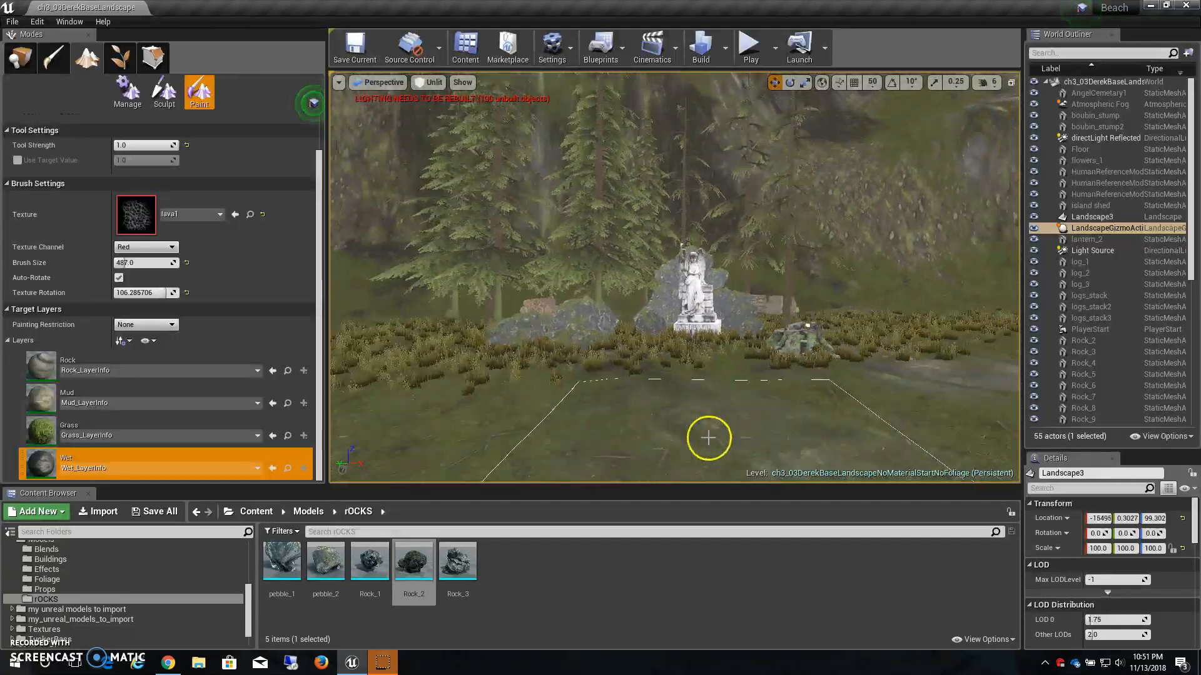
mouse_move(538, 411)
left_mouse_down()
mouse_move(456, 396)
mouse_move(584, 424)
left_mouse_up()
right_click(985, 387)
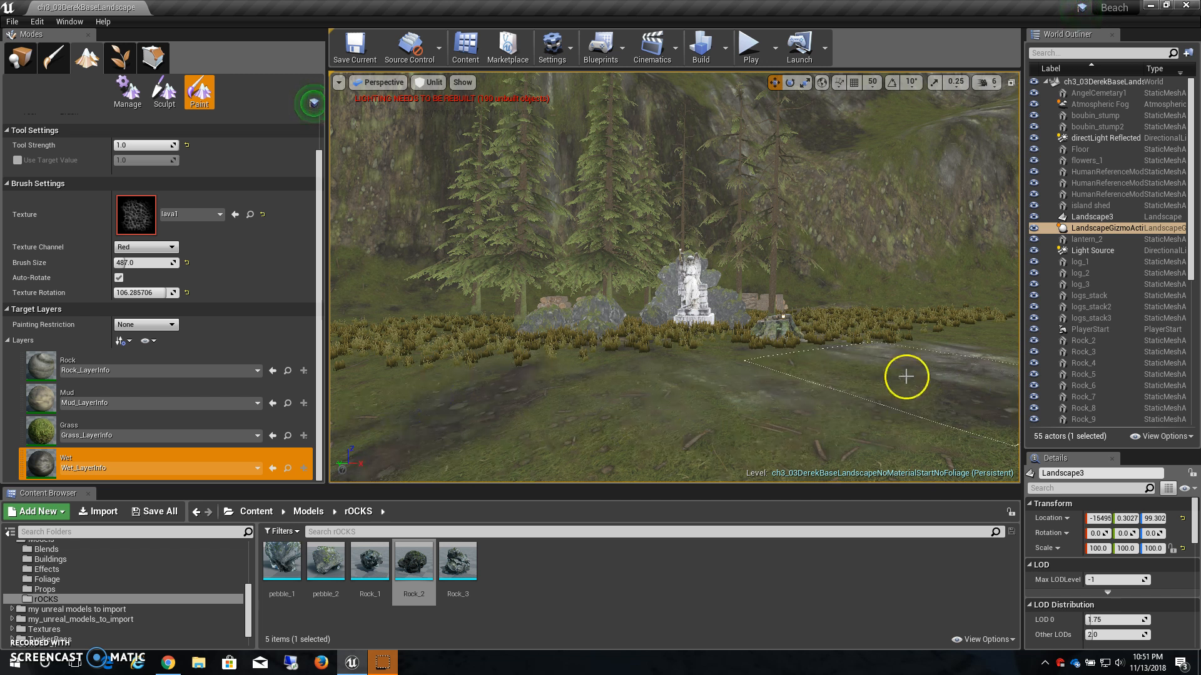
Step: Switch the viewport to Lit shading, check the statue area up close and save the current level
right_click(865, 194)
right_click_drag(695, 279, 756, 310, "alt")
left_click_drag(672, 308, 697, 321, "alt")
right_click_drag(696, 321, 683, 325, "alt")
left_click(440, 94)
left_click(447, 114)
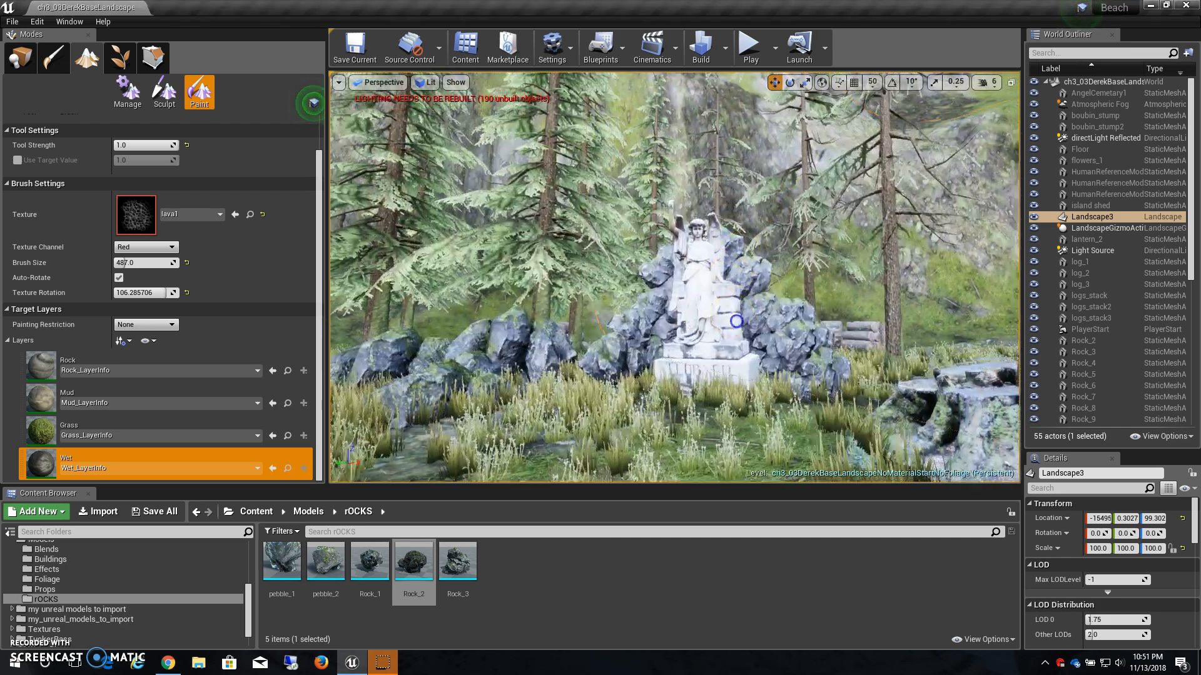
right_click_drag(736, 322, 718, 313, "alt")
left_click_drag(718, 313, 751, 337, "alt")
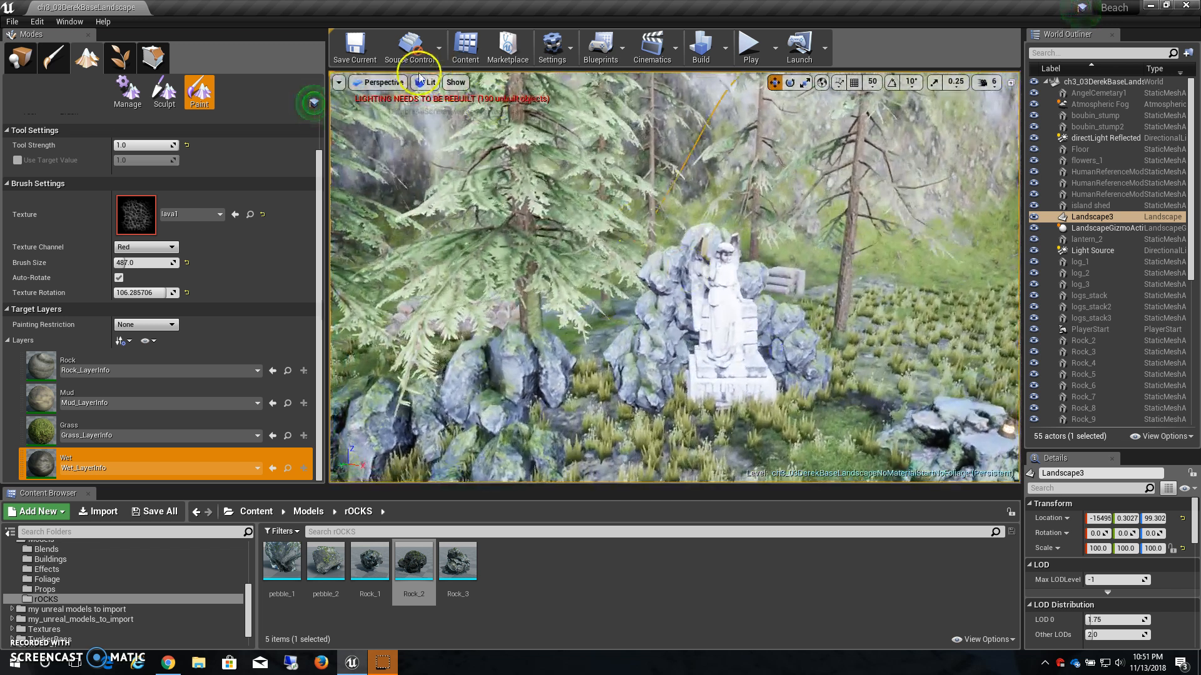
left_click(352, 62)
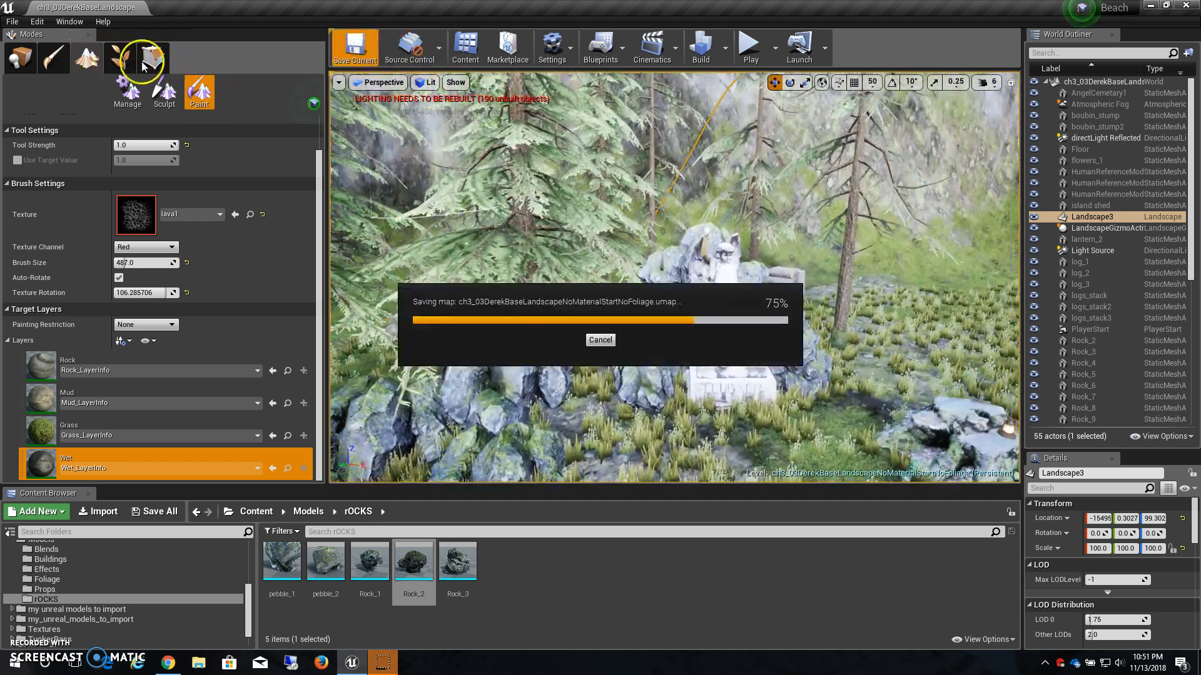
Step: Return to object placement and duplicate the small rock beside the statue, placing the copy lower and in front of it
left_click(21, 57)
left_click_drag(653, 309, 653, 369, "alt")
left_click(783, 370)
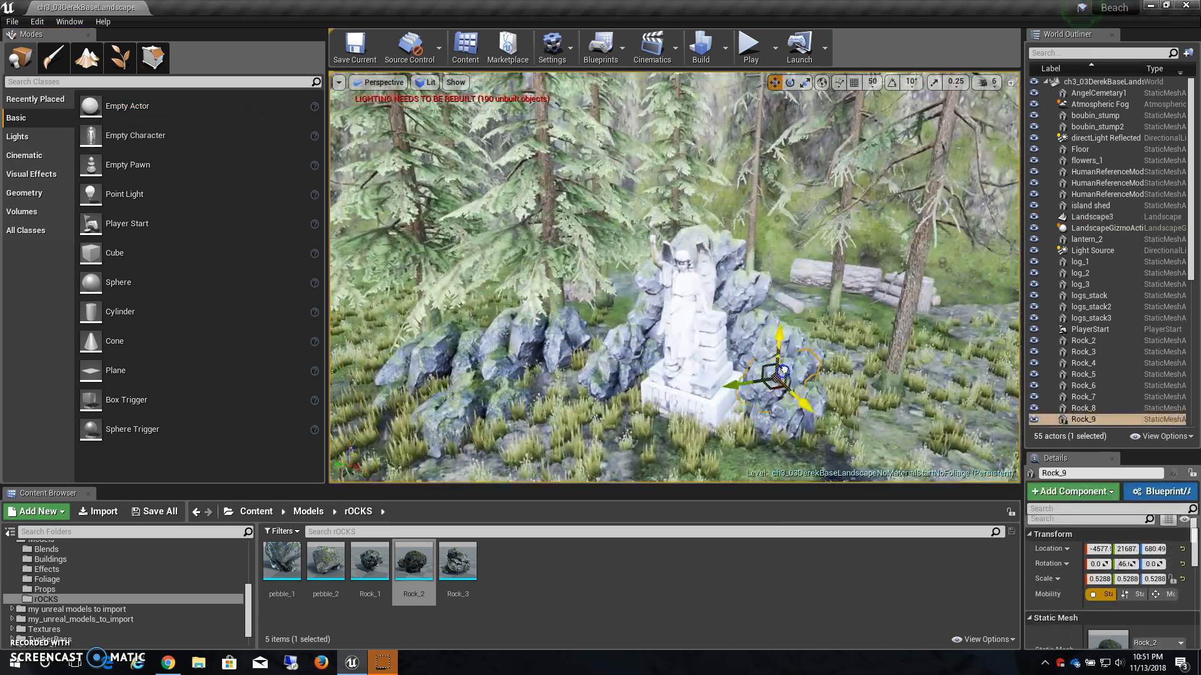
left_click_drag(783, 371, 770, 372, "alt")
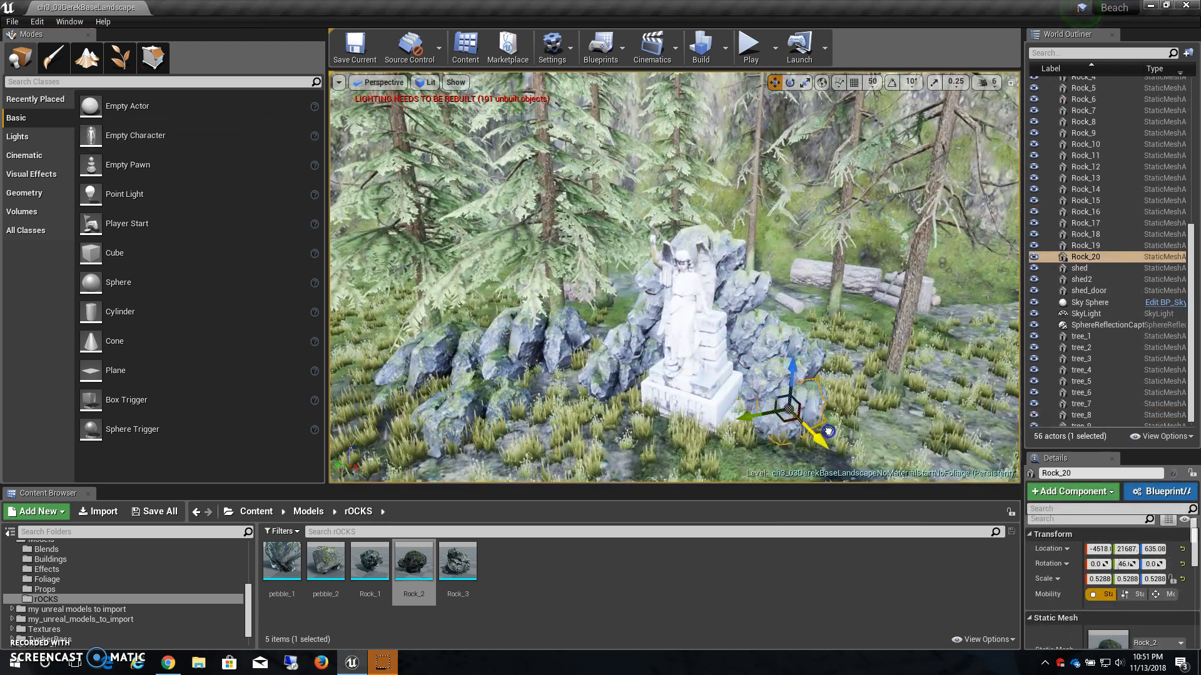